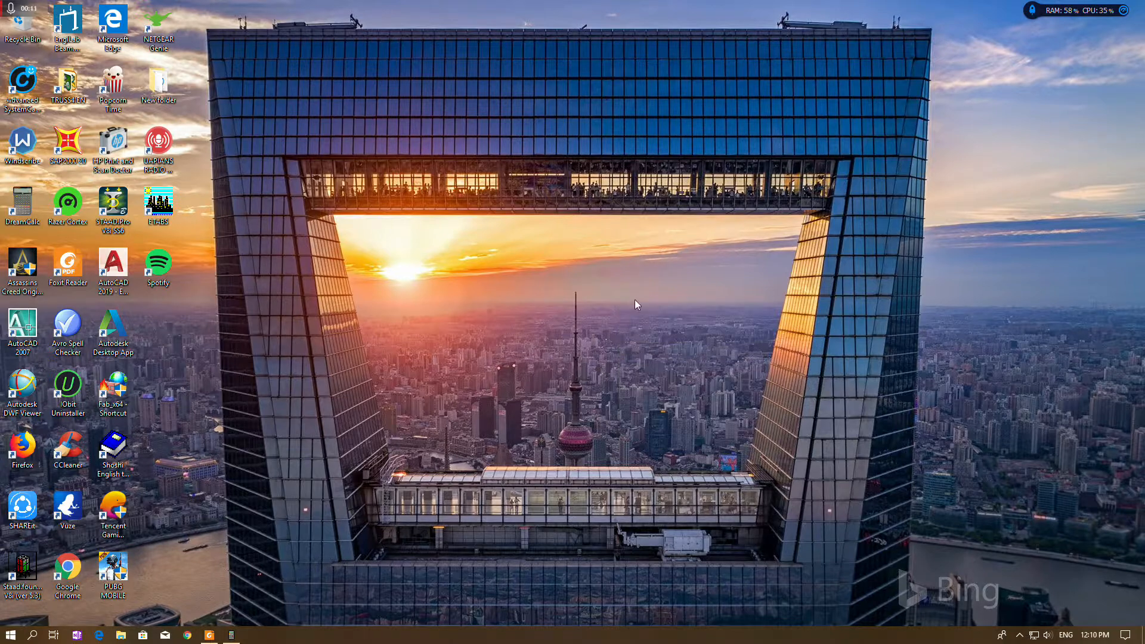
pyautogui.rightClick(643, 291)
pyautogui.click(659, 347)
pyautogui.rightClick(612, 231)
pyautogui.click(649, 285)
# Switch to Foxit Reader and examine the hand-drawn frame sketch for its spans, height, section sizes and material strengths.
pyautogui.click(209, 635)
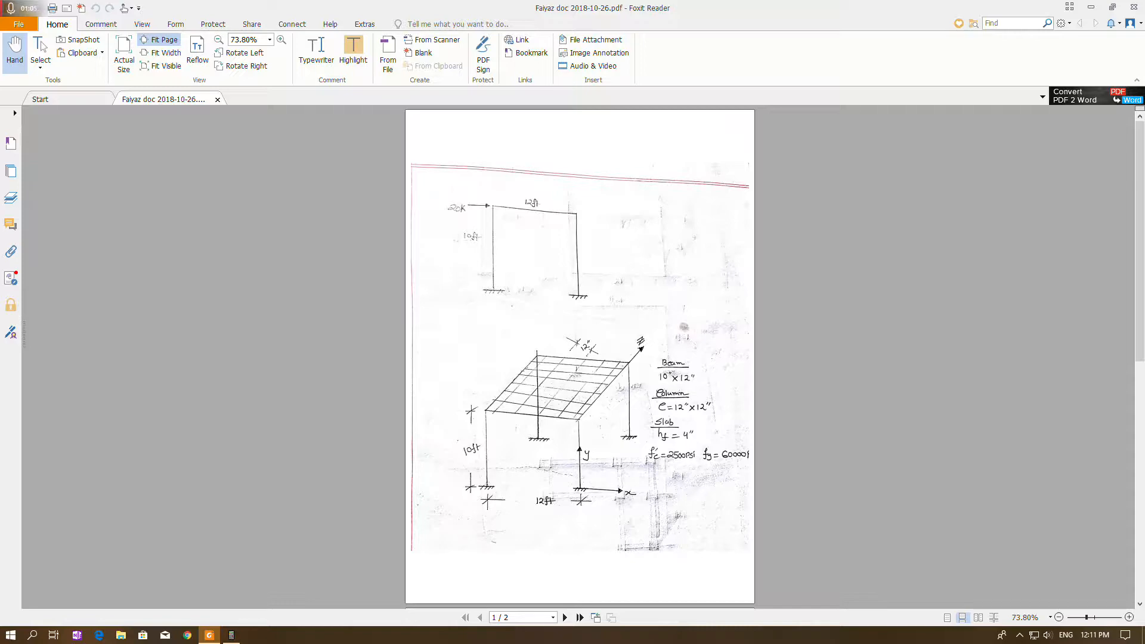
pyautogui.click(1091, 7)
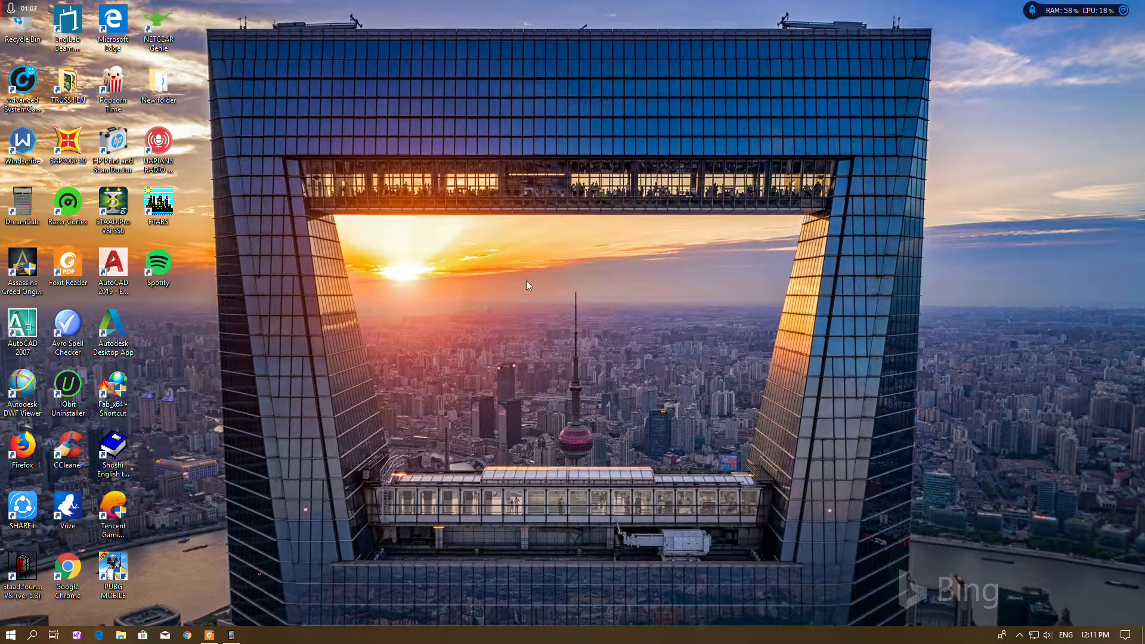
pyautogui.rightClick(461, 267)
pyautogui.click(485, 324)
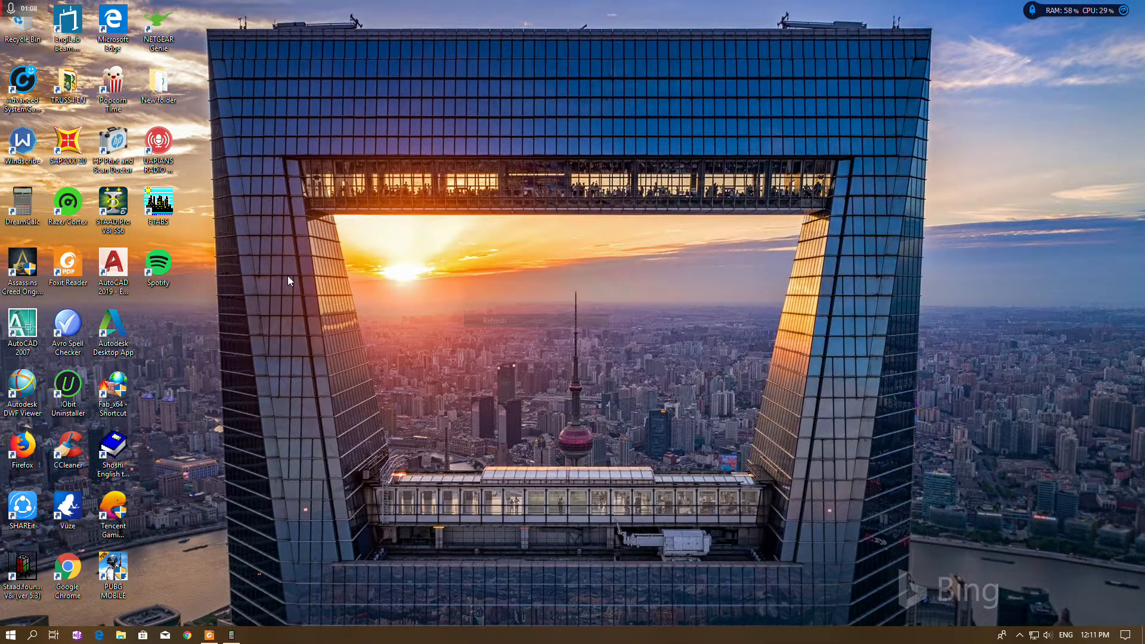
# Launch ETABS, dismiss the startup tip and start a new model without initializing it from an existing .edb file.
pyautogui.doubleClick(167, 207)
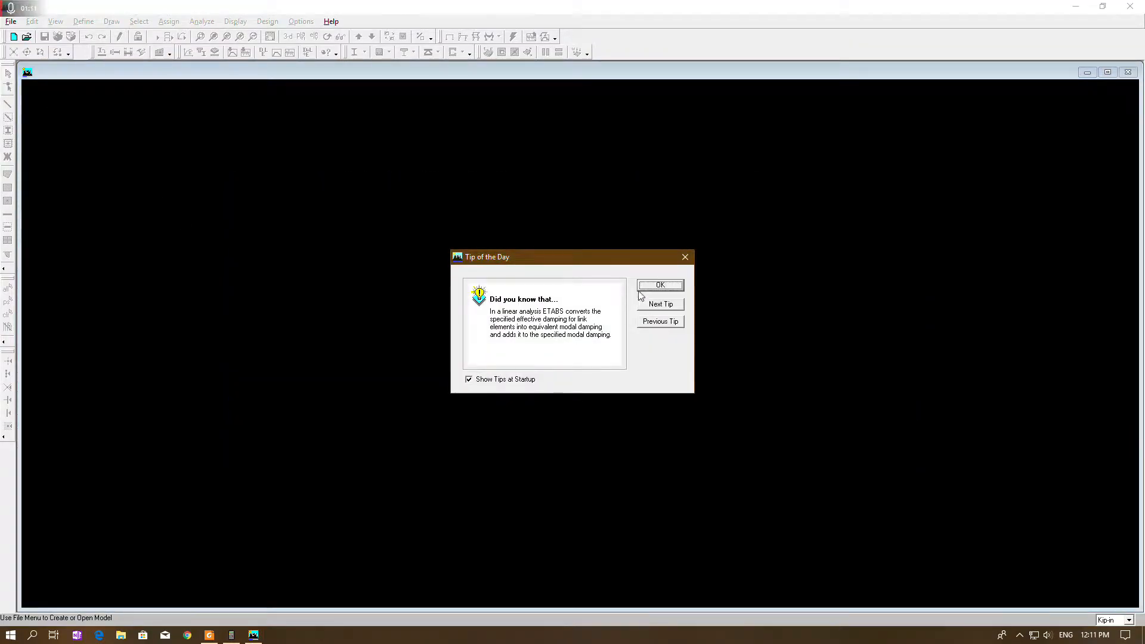
pyautogui.click(643, 286)
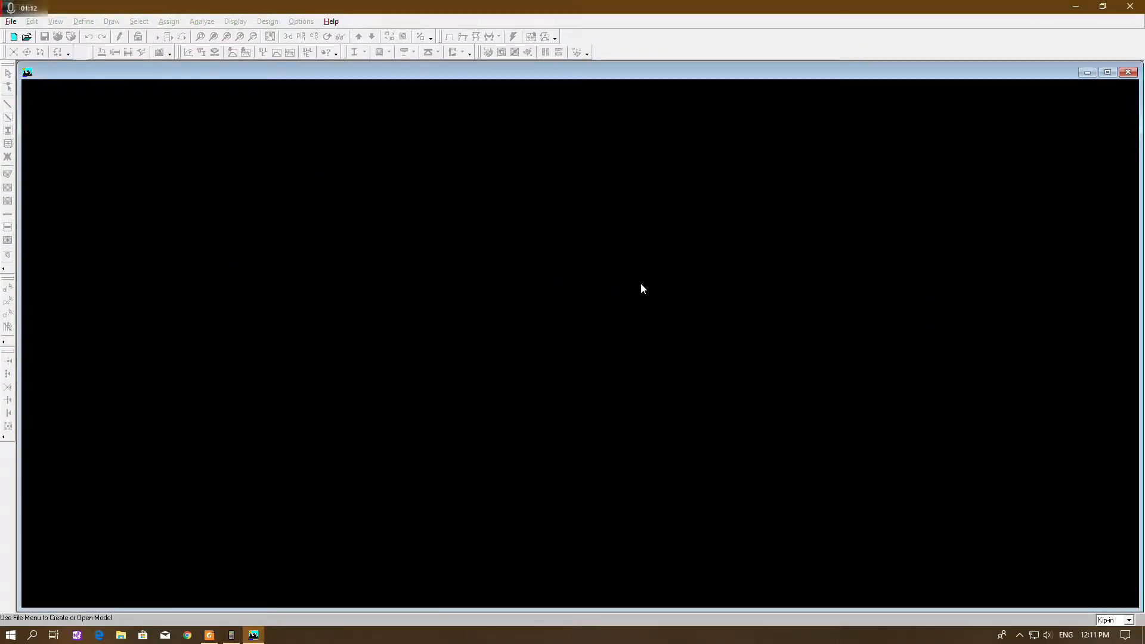
pyautogui.click(11, 21)
pyautogui.click(23, 35)
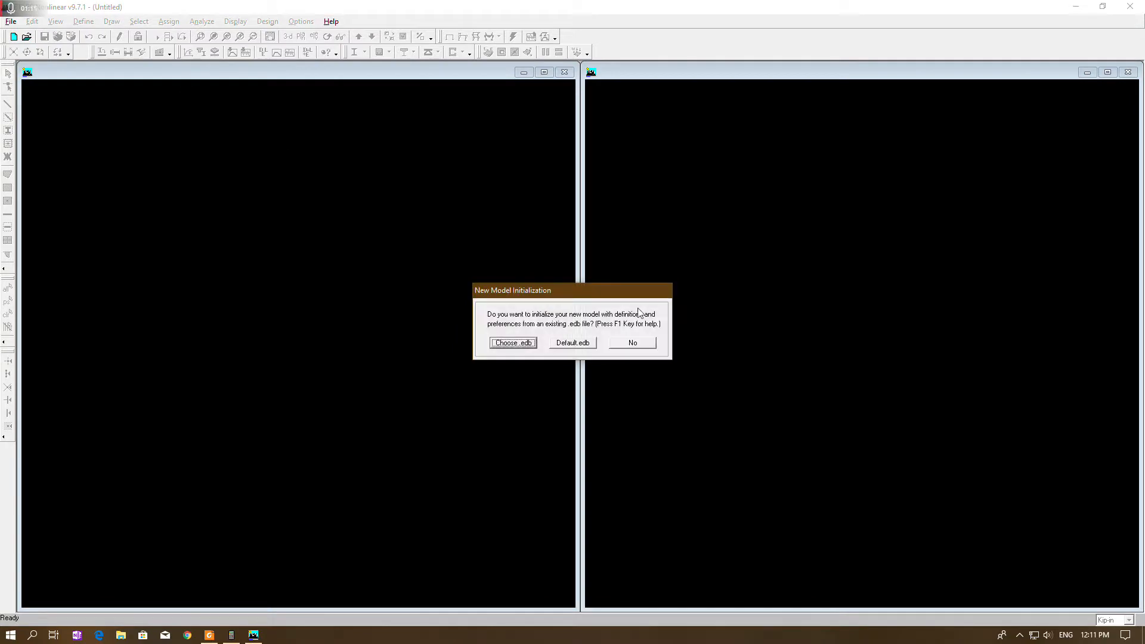
pyautogui.click(632, 343)
# Define the plan grid with 2 lines in each of the X and Y directions, spaced 12 ft (144 in) both ways.
pyautogui.doubleClick(522, 240)
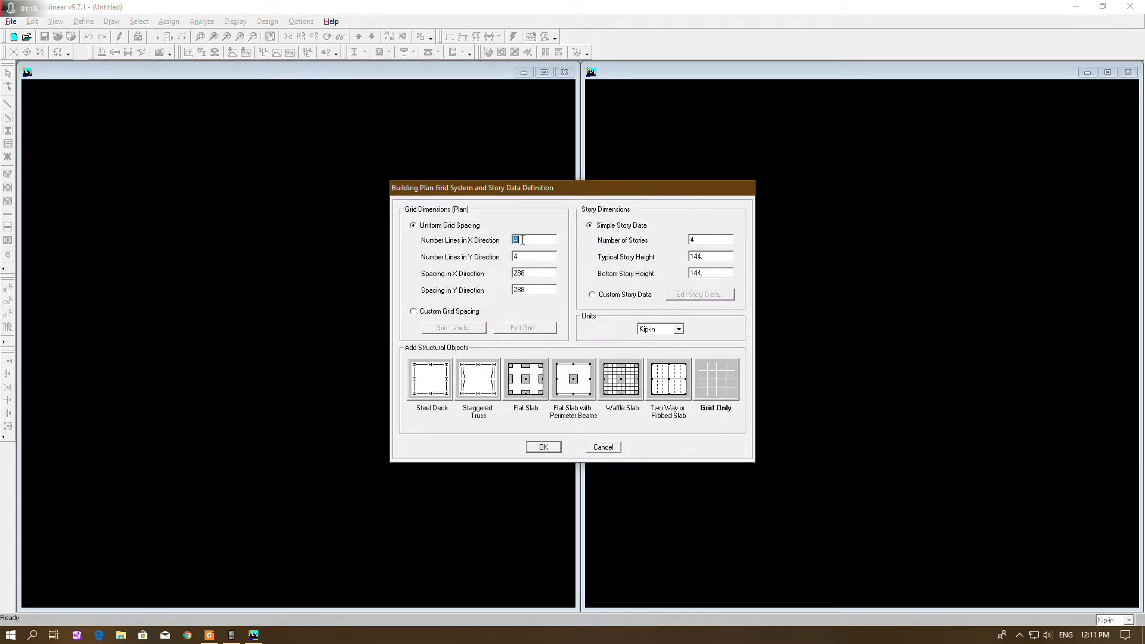
pyautogui.write('2')
pyautogui.doubleClick(540, 254)
pyautogui.write('2')
pyautogui.doubleClick(540, 271)
pyautogui.write("12'")
pyautogui.doubleClick(540, 289)
pyautogui.write('12')
# Set 2 stories with typical and bottom story heights of 120 in, choose Grid Only, and create the model.
pyautogui.doubleClick(706, 240)
pyautogui.doubleClick(707, 258)
pyautogui.write('10')
pyautogui.doubleClick(703, 275)
pyautogui.write('10')
pyautogui.click(721, 377)
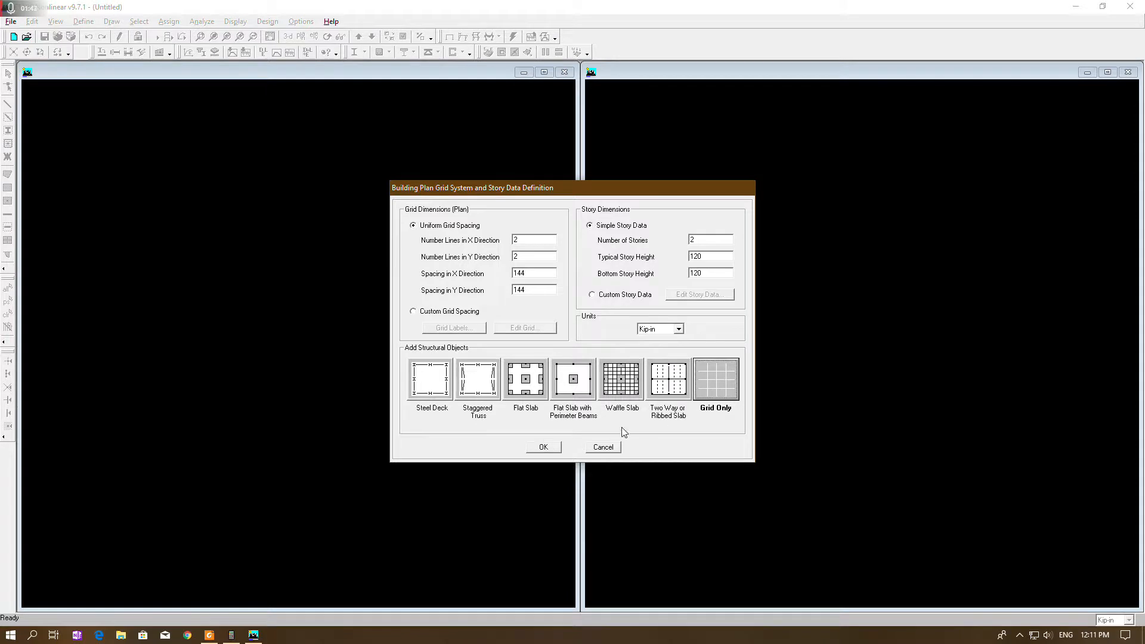
pyautogui.click(540, 448)
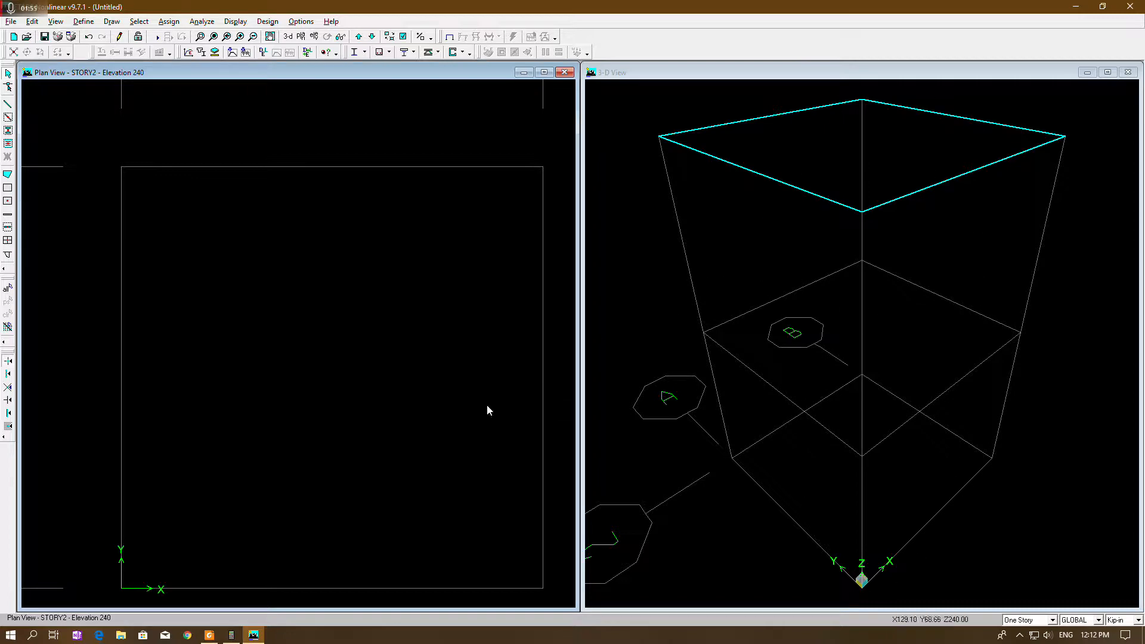
pyautogui.click(208, 636)
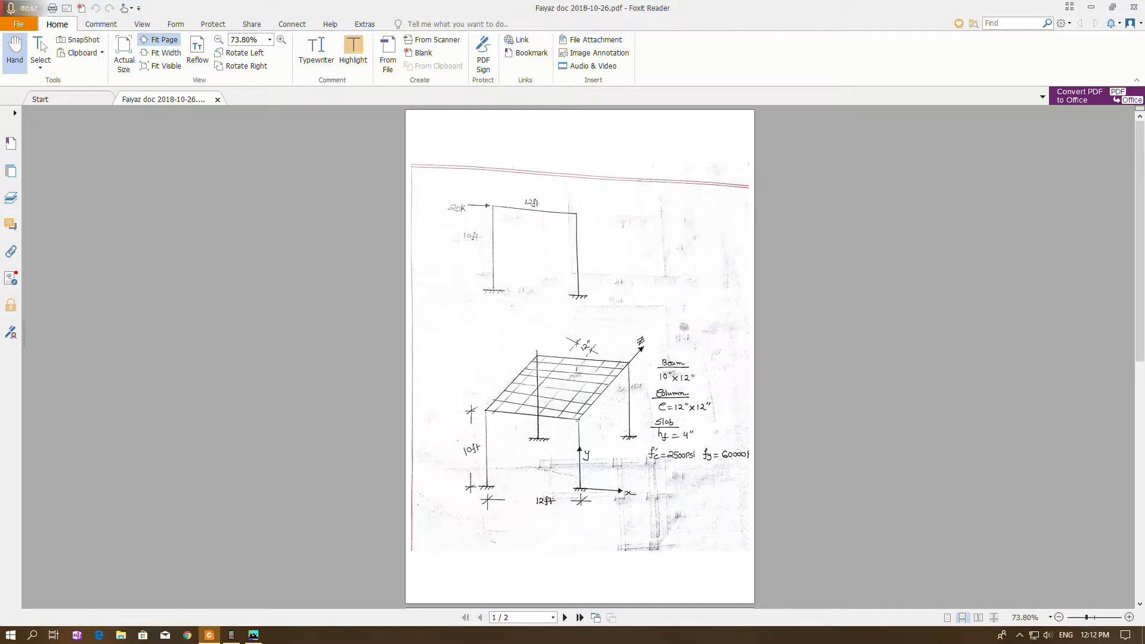
pyautogui.click(1091, 6)
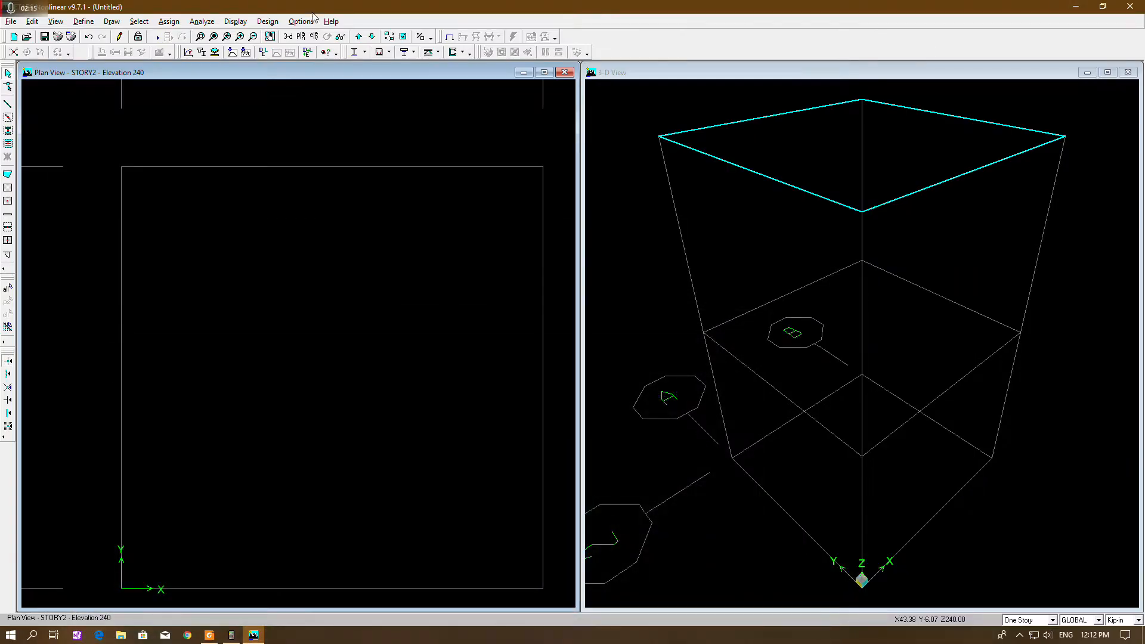
pyautogui.click(84, 22)
pyautogui.click(89, 37)
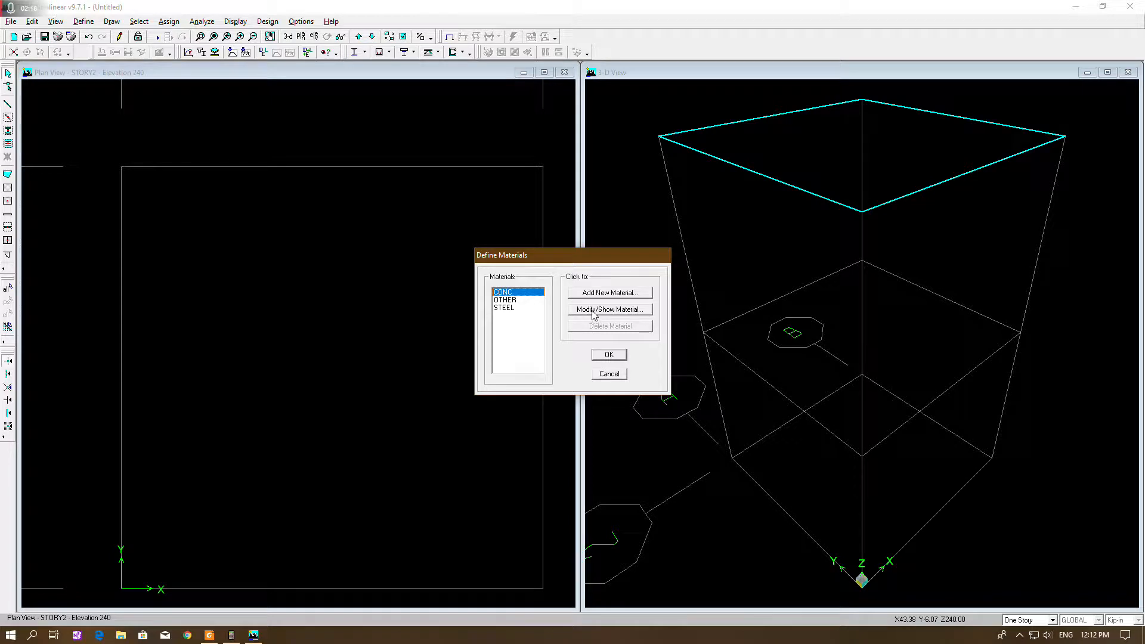
pyautogui.click(609, 310)
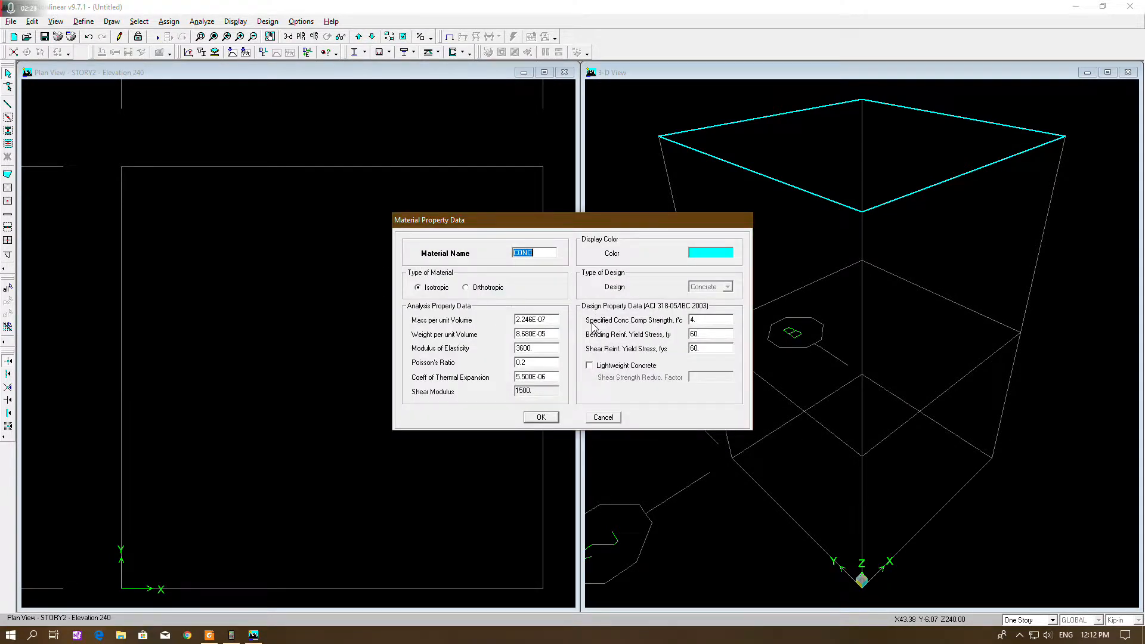
pyautogui.click(210, 634)
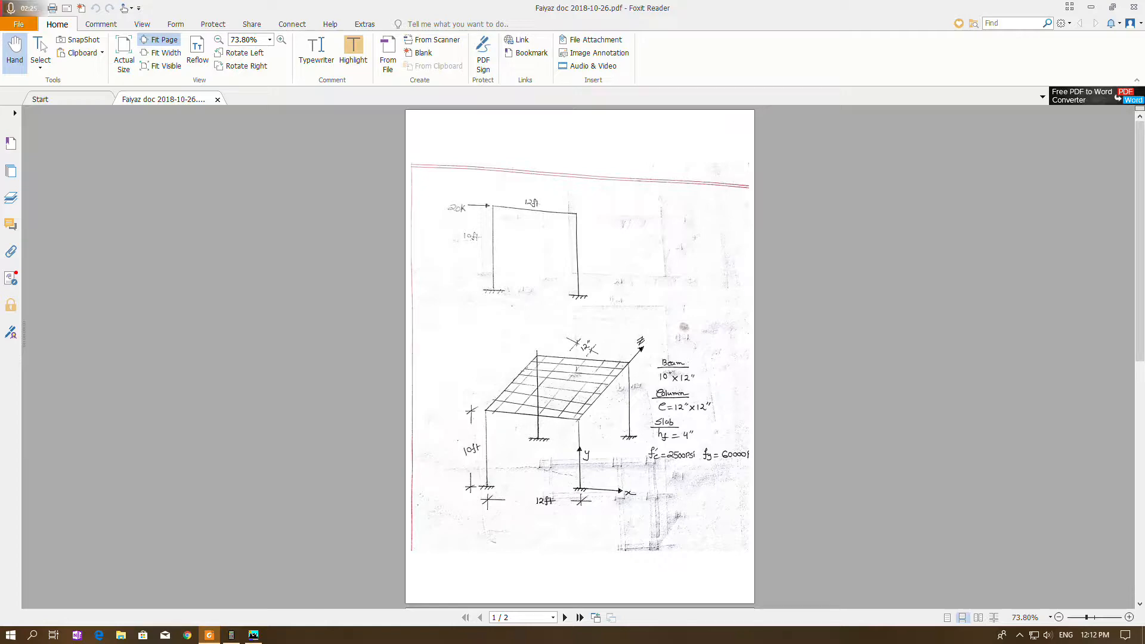
pyautogui.click(1093, 7)
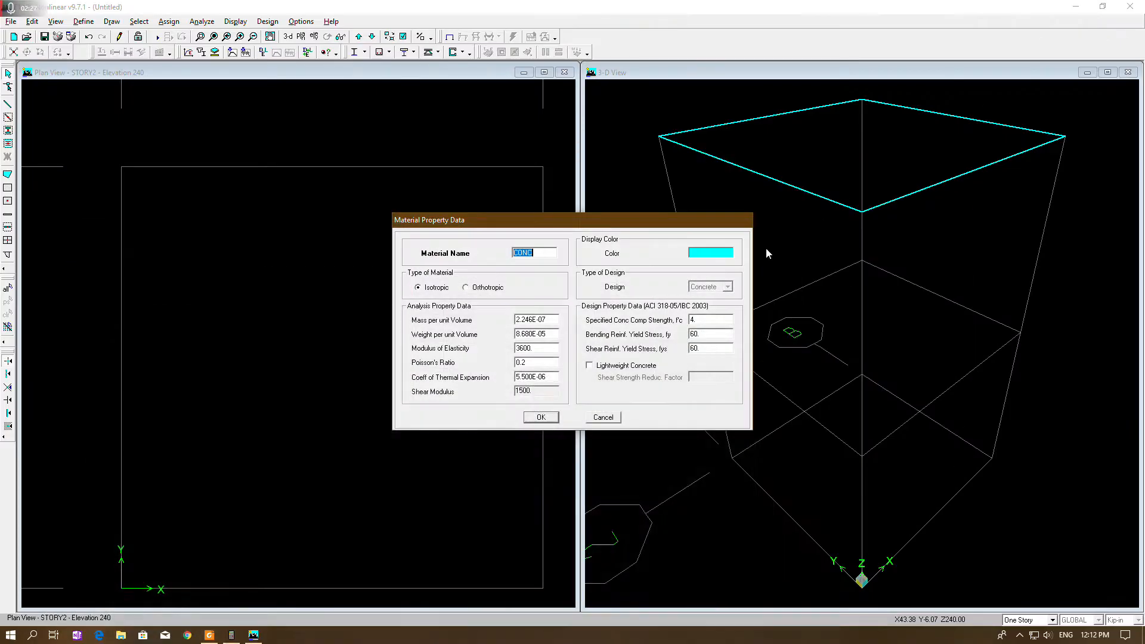
pyautogui.doubleClick(712, 321)
pyautogui.write('1')
pyautogui.press('BackSpace')
pyautogui.click(607, 418)
pyautogui.click(657, 361)
pyautogui.click(603, 418)
pyautogui.click(614, 380)
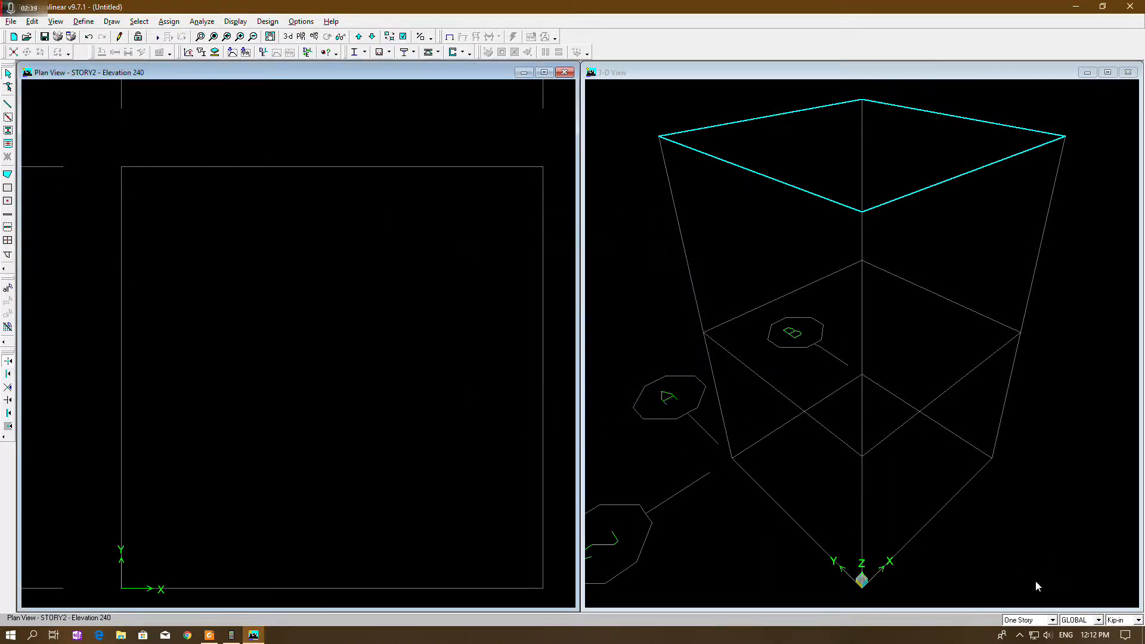
# Switch the model's units to lb-in.
pyautogui.click(1125, 622)
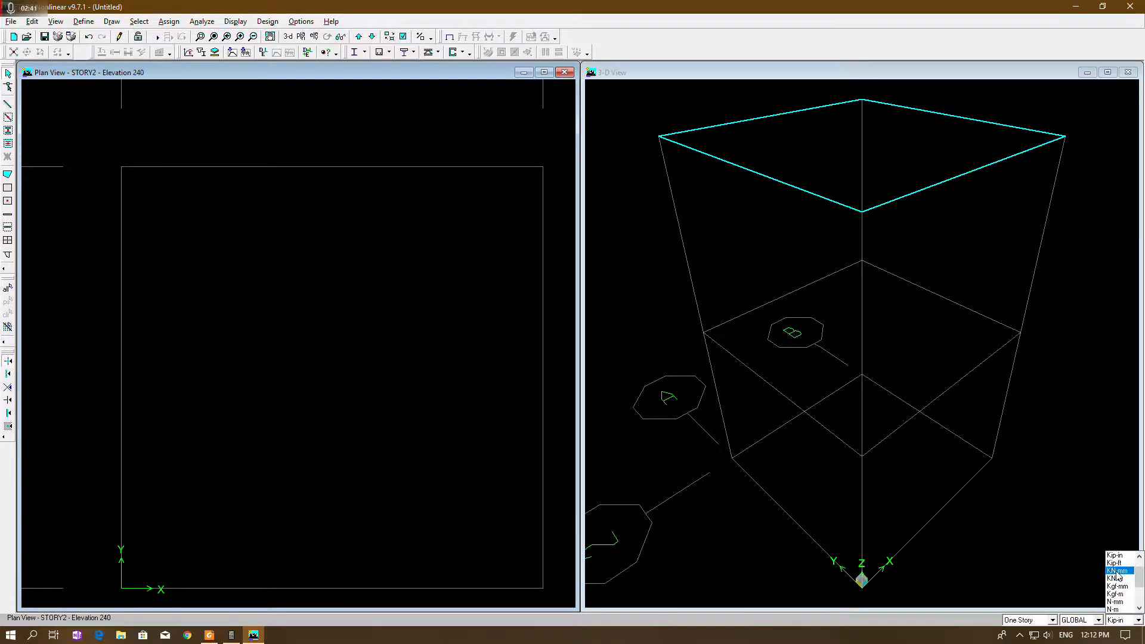
pyautogui.scroll(1, 1129, 591)
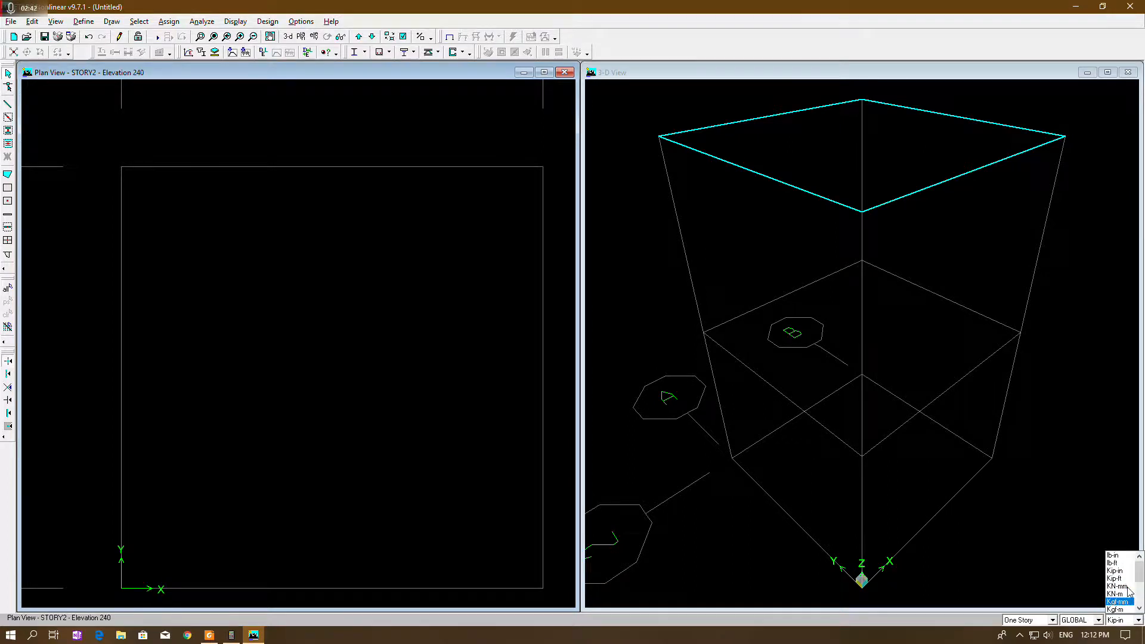
pyautogui.click(1120, 556)
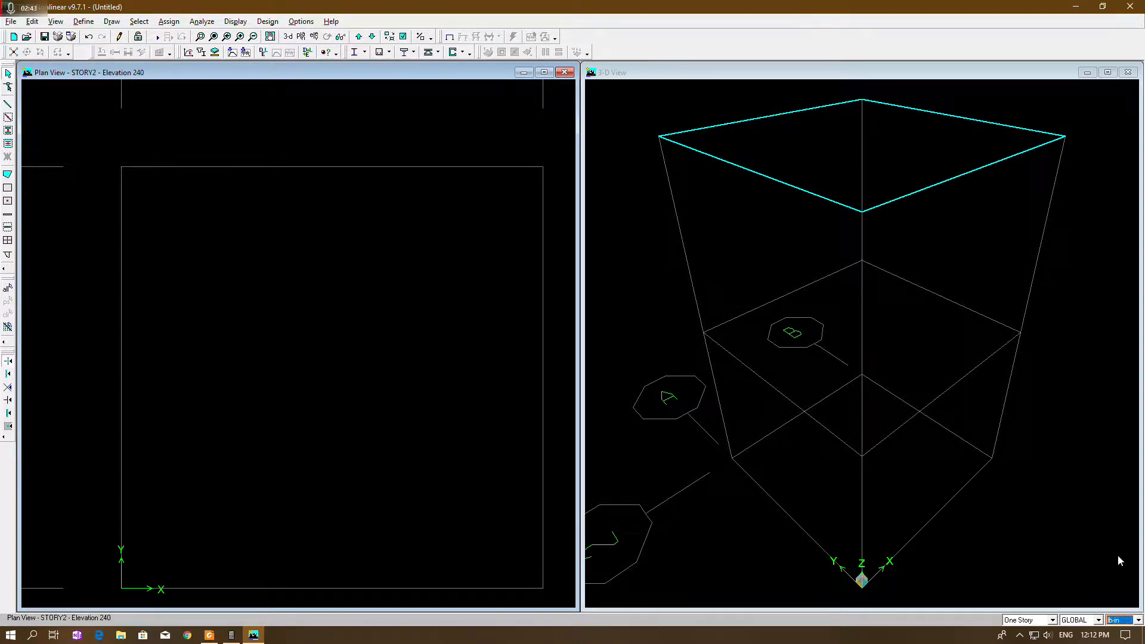
# Edit the CONC material and set its specified concrete compressive strength f'c to 2500 psi.
pyautogui.click(84, 22)
pyautogui.click(96, 37)
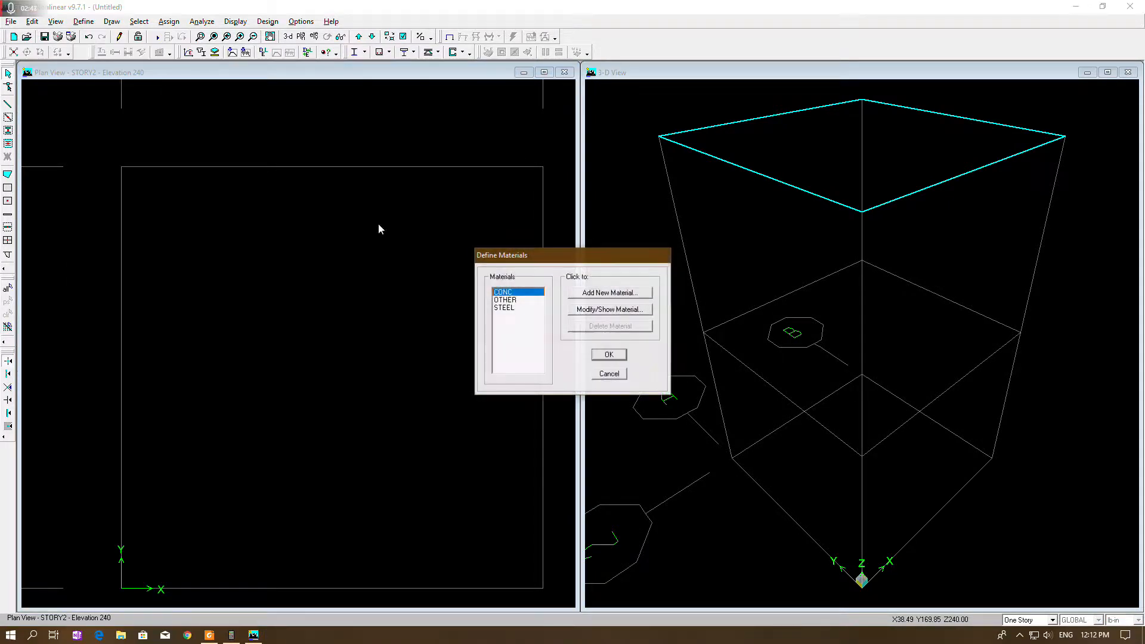
pyautogui.click(636, 321)
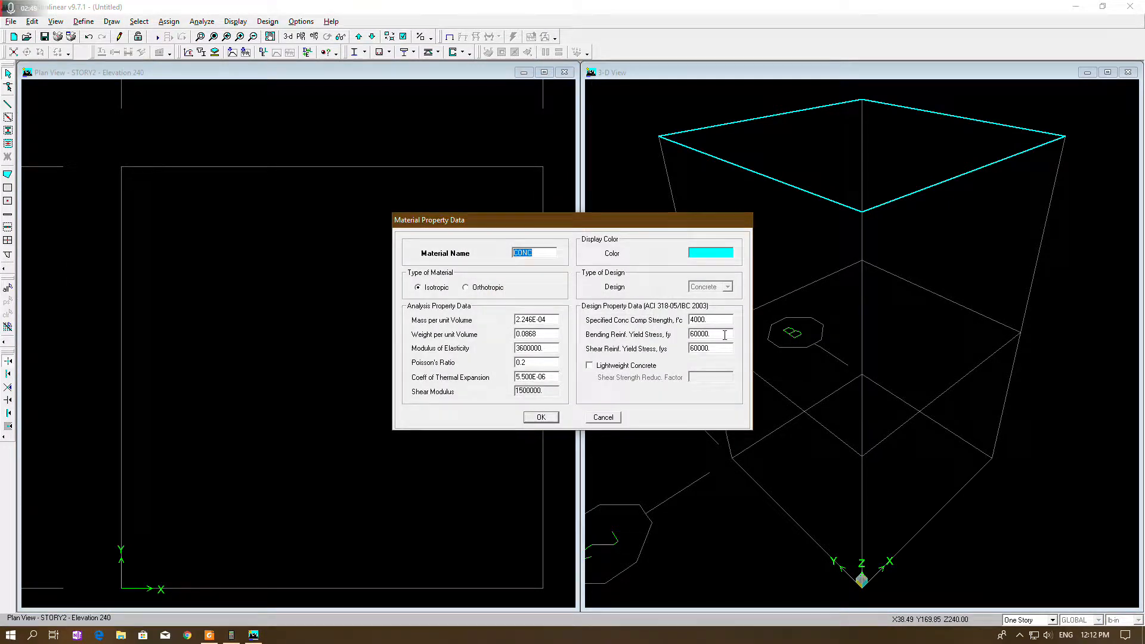
pyautogui.doubleClick(718, 321)
pyautogui.write('2500')
# Switch to DreamCalc and calculate the concrete's modulus of elasticity as 57,000 times the square root of 2,500.
pyautogui.doubleClick(549, 347)
pyautogui.click(222, 636)
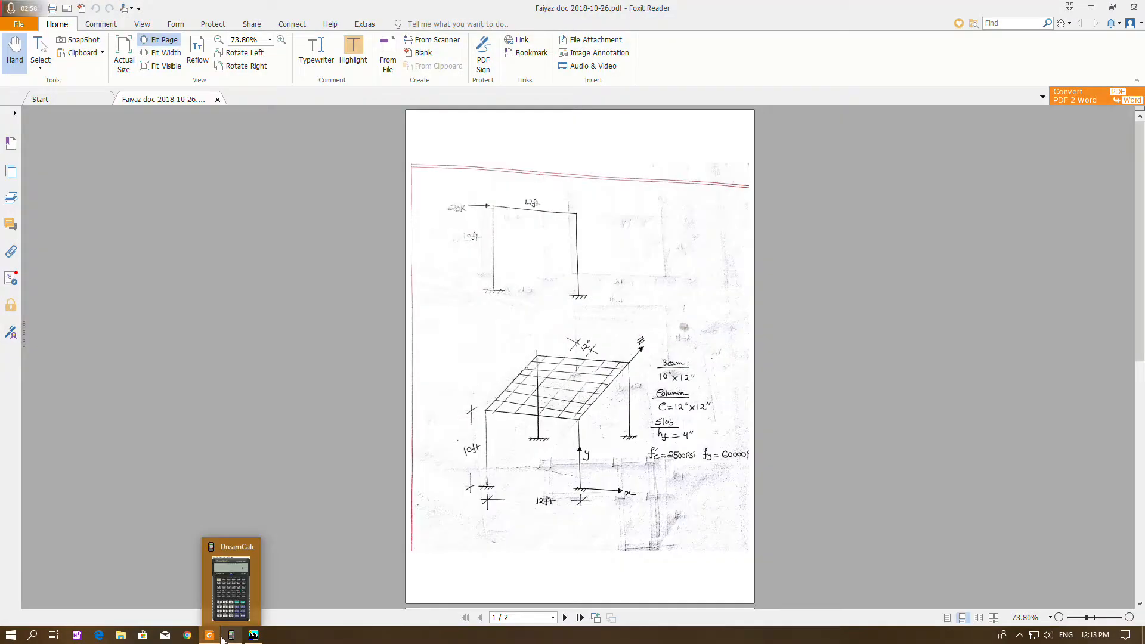
pyautogui.click(209, 636)
pyautogui.click(231, 635)
pyautogui.write('57,')
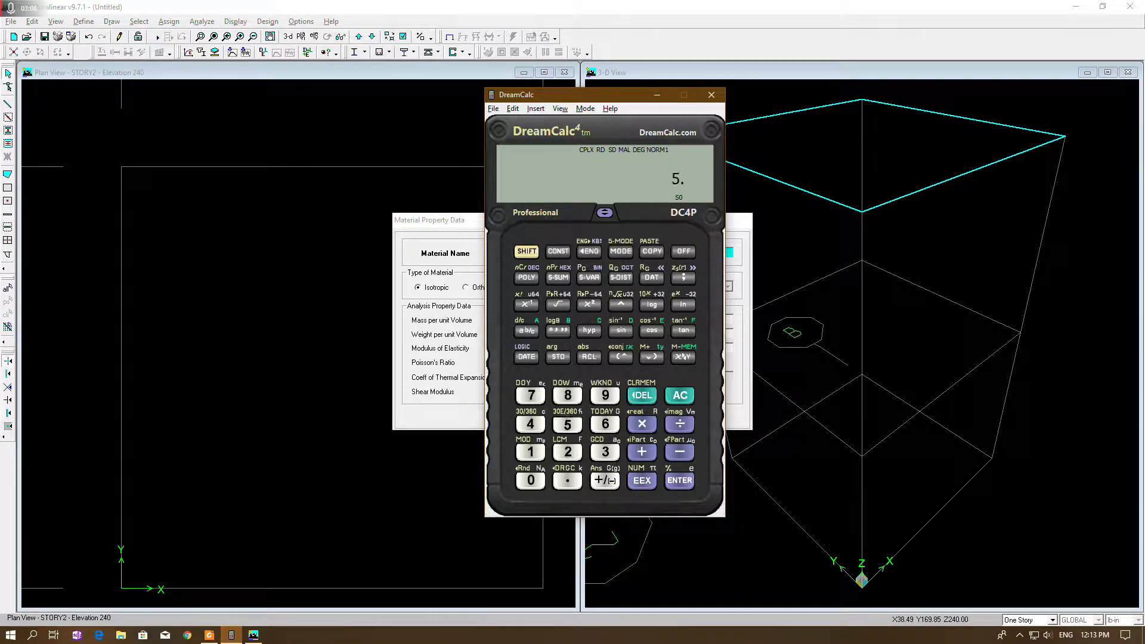
pyautogui.write('000 ')
pyautogui.write('* sqrt ')
pyautogui.write('2')
pyautogui.write('500')
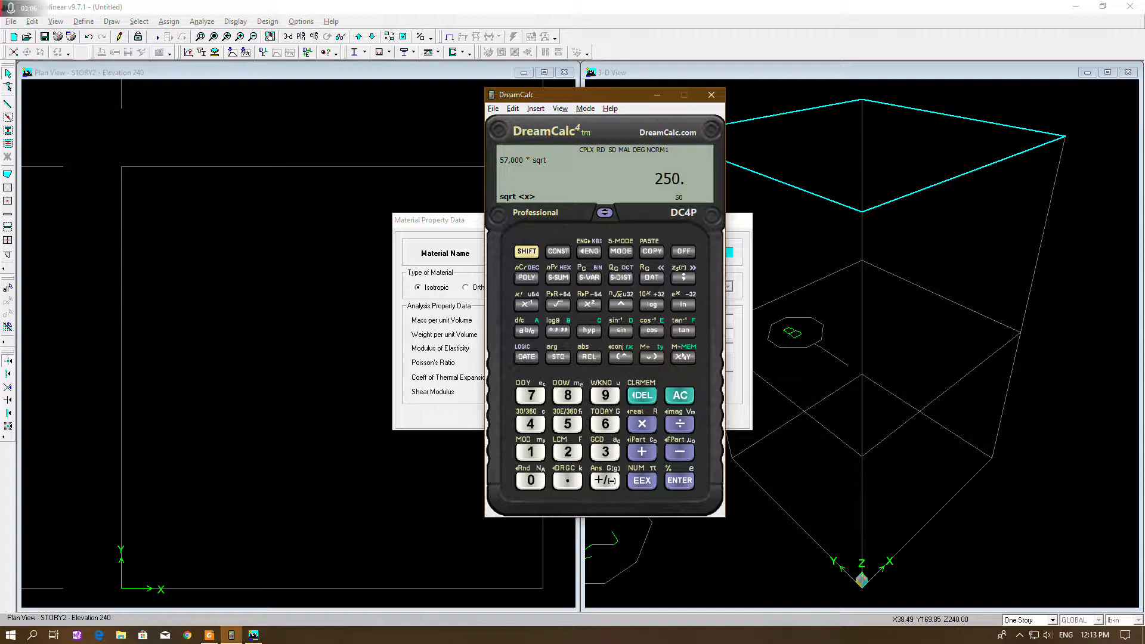
pyautogui.press('Return')
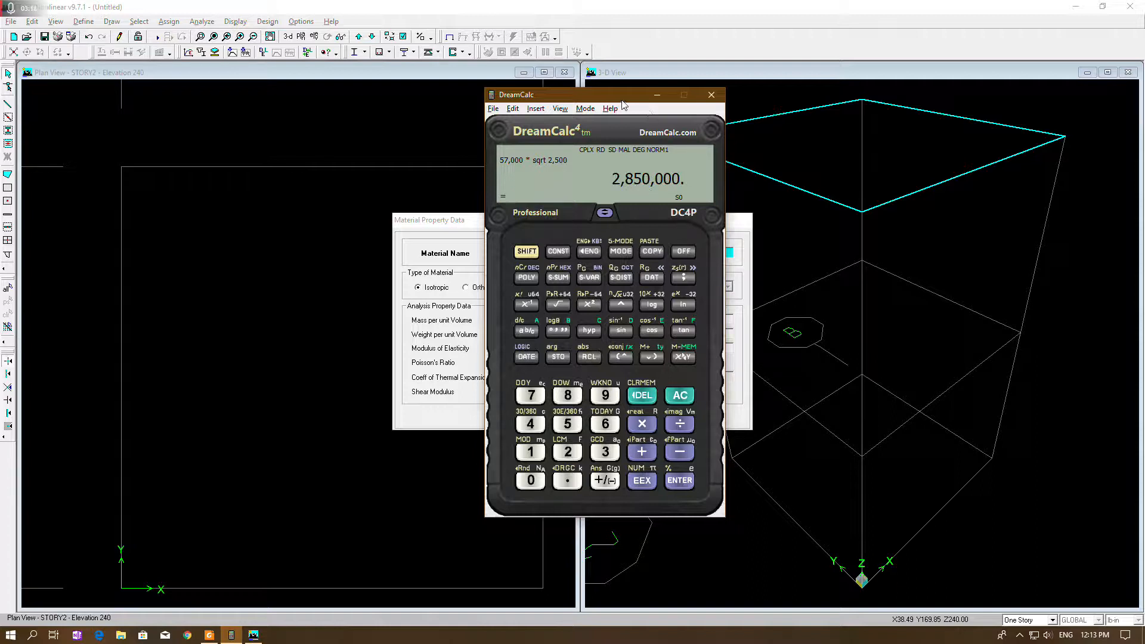
pyautogui.moveTo(623, 95); pyautogui.dragTo(810, 53)
# Set the CONC material's modulus of elasticity to 2850000 in ETABS and accept the material definition.
pyautogui.click(544, 348)
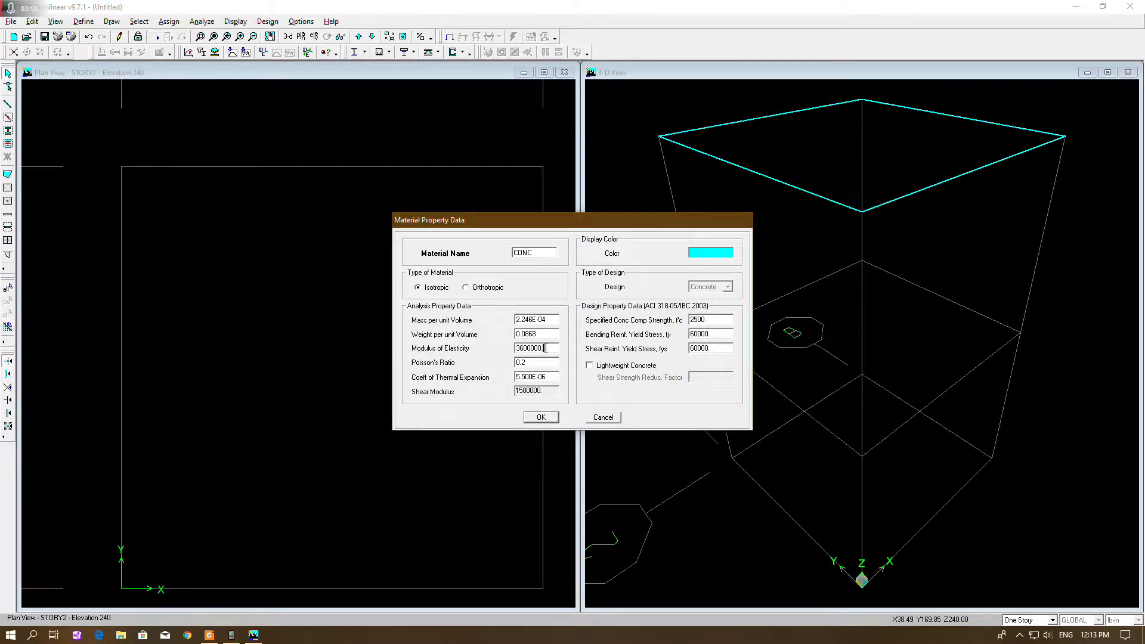
pyautogui.moveTo(544, 348); pyautogui.dragTo(501, 352)
pyautogui.write('28')
pyautogui.click(236, 636)
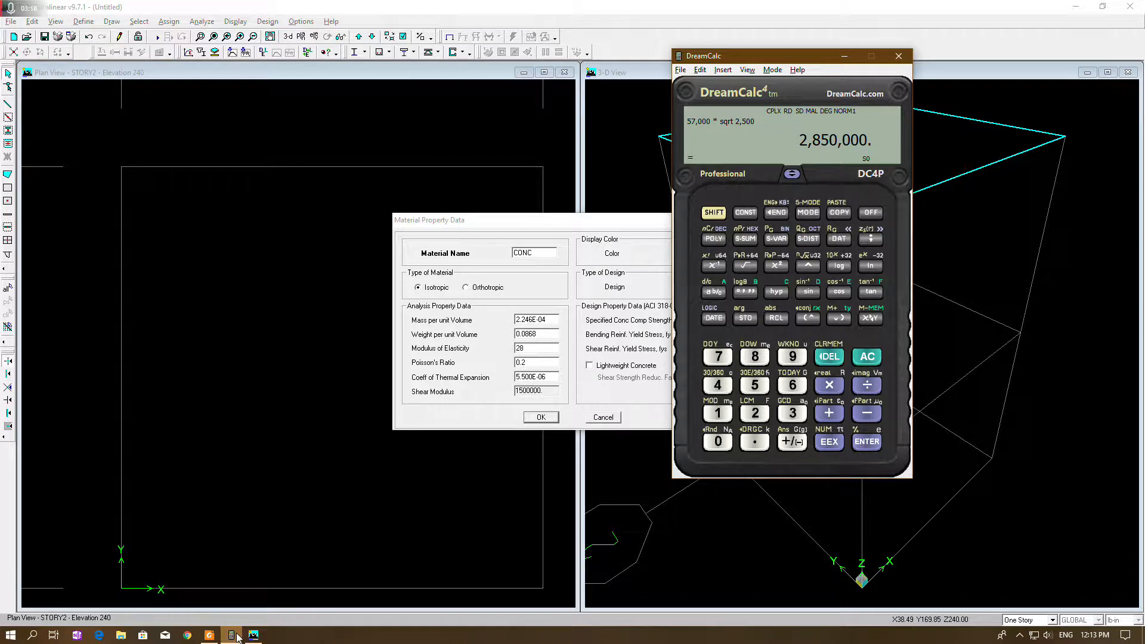
pyautogui.click(237, 636)
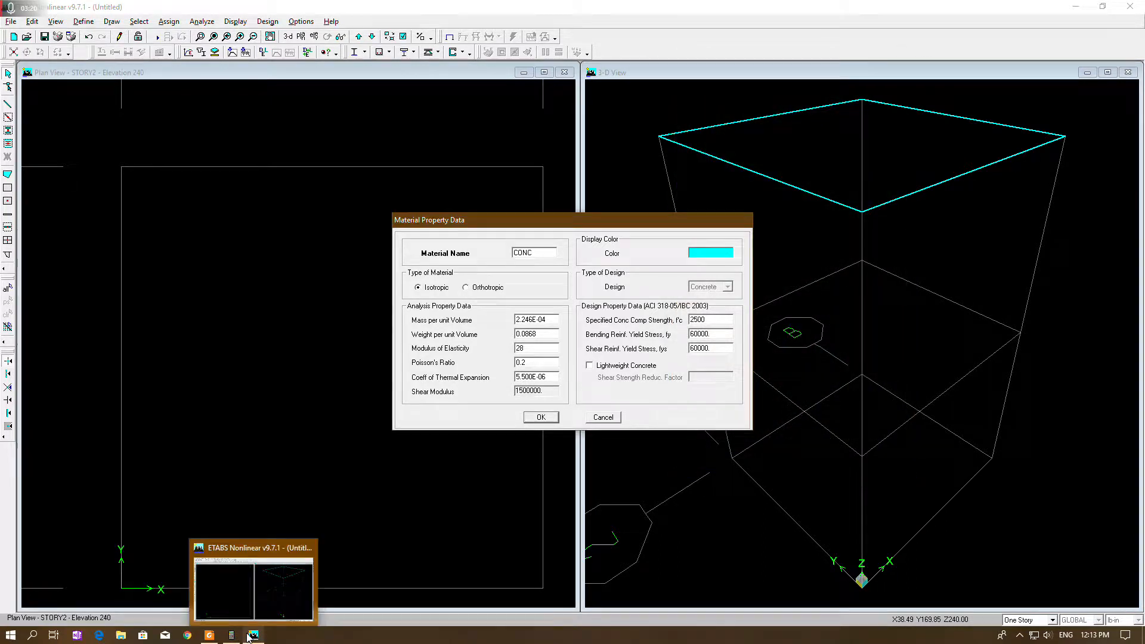
pyautogui.write('50000')
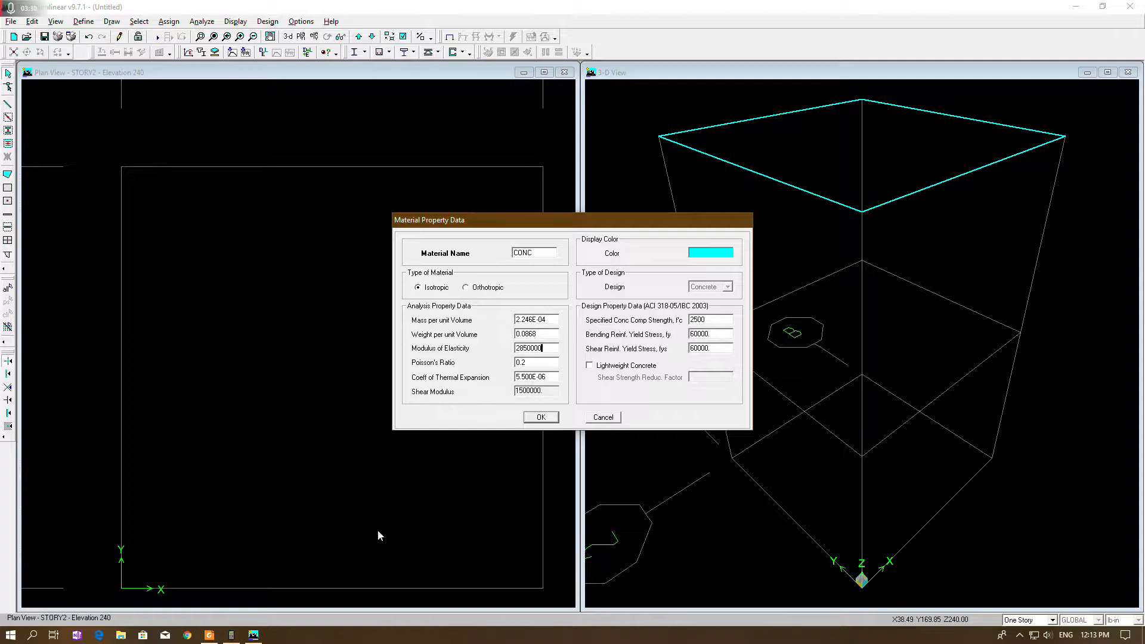
pyautogui.click(231, 635)
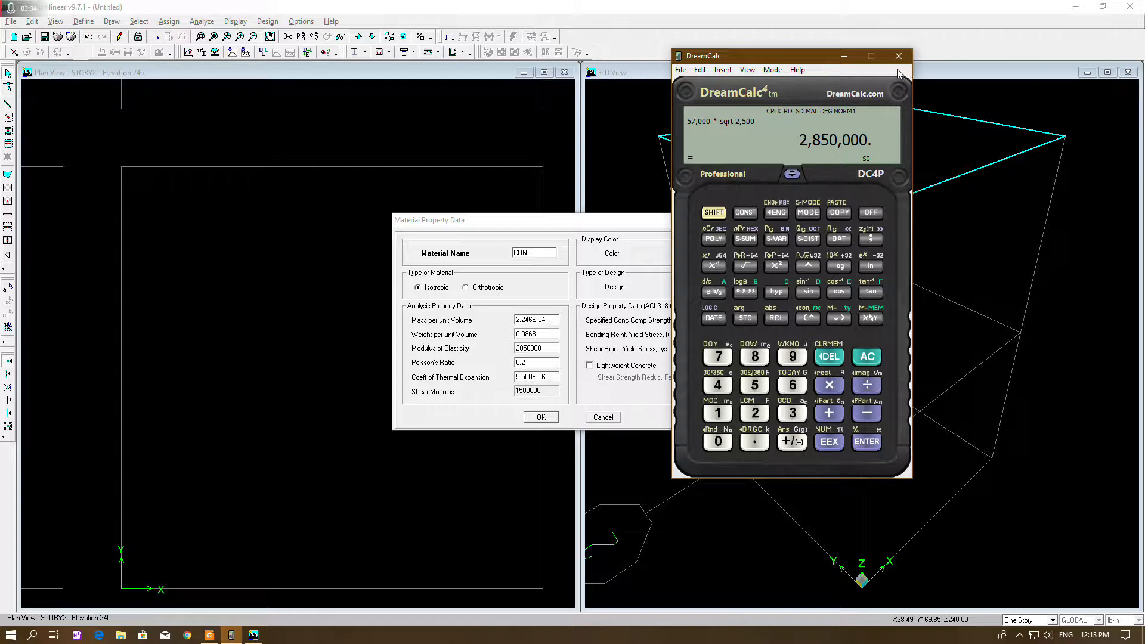
pyautogui.click(847, 56)
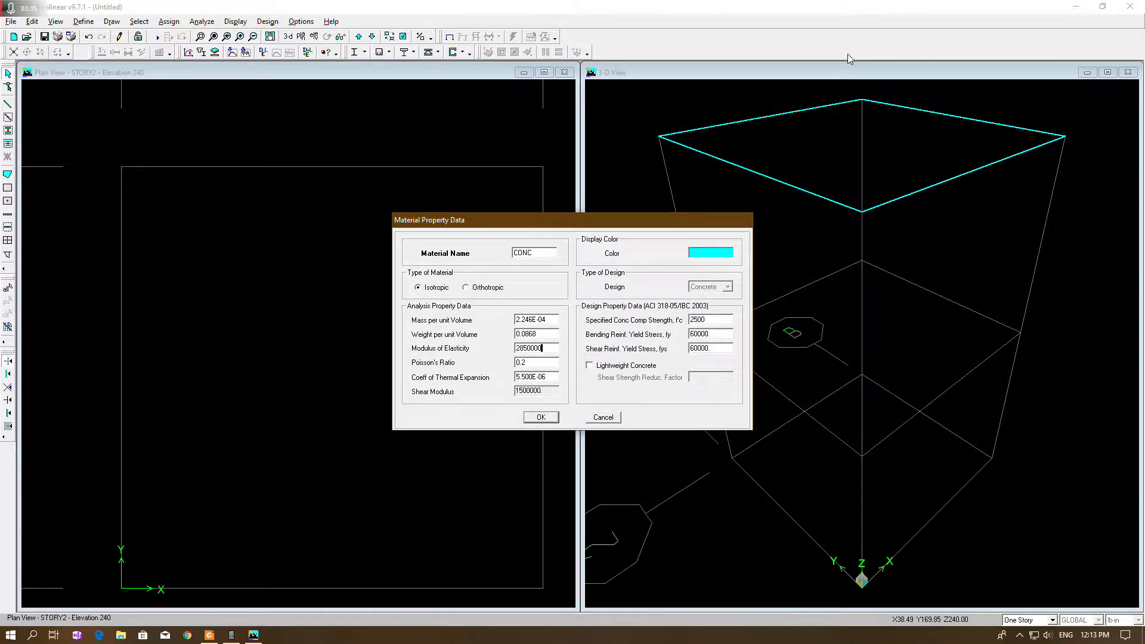
pyautogui.click(546, 420)
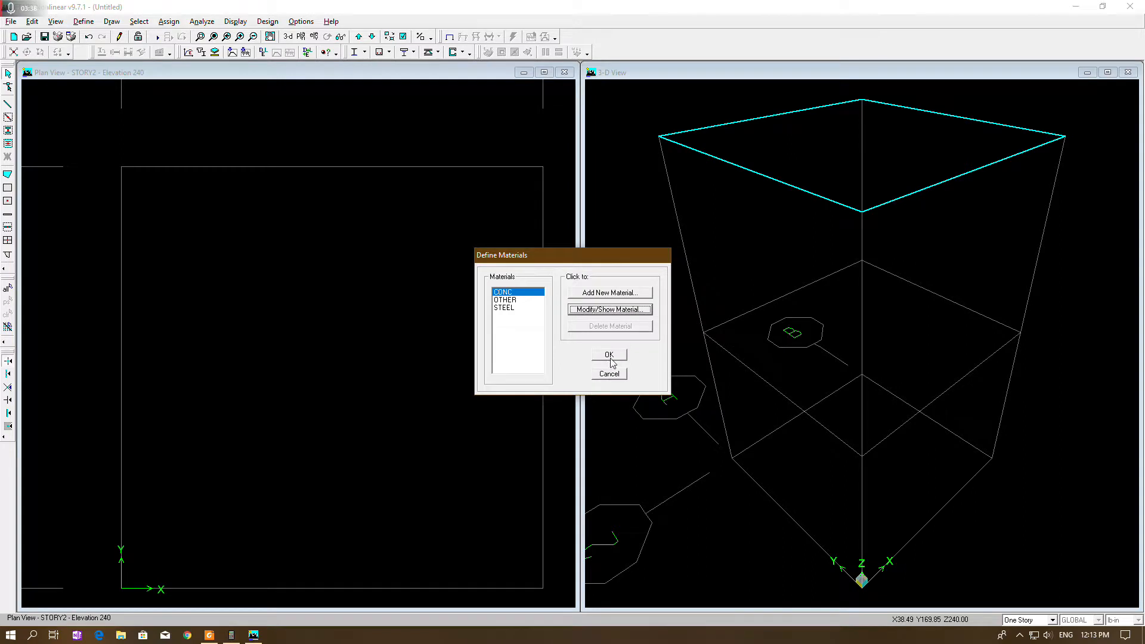
pyautogui.click(611, 358)
# Switch the model's units back to Kip-in.
pyautogui.click(1137, 620)
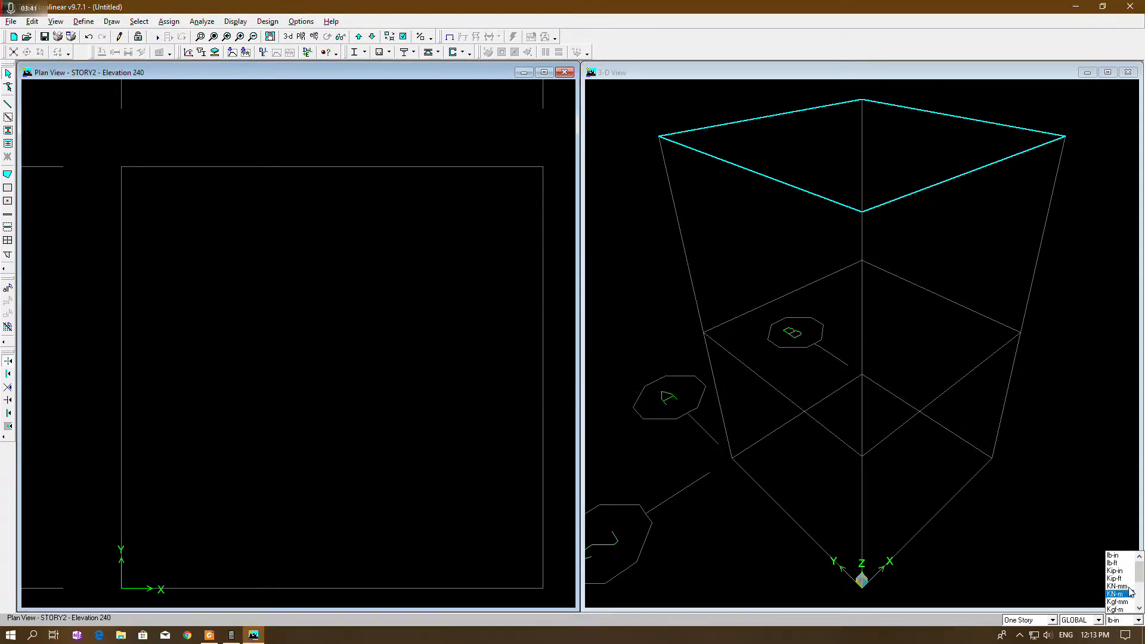
pyautogui.click(1123, 572)
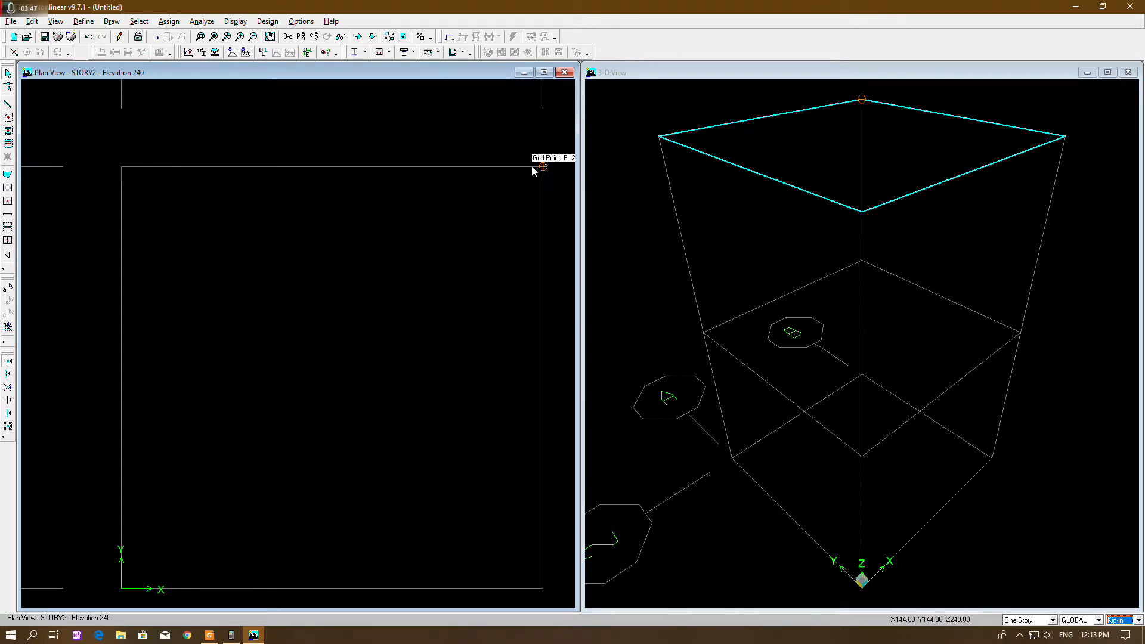
# Draw dimension lines along the upper and left-hand grid edges of the STORY2 plan.
pyautogui.click(107, 22)
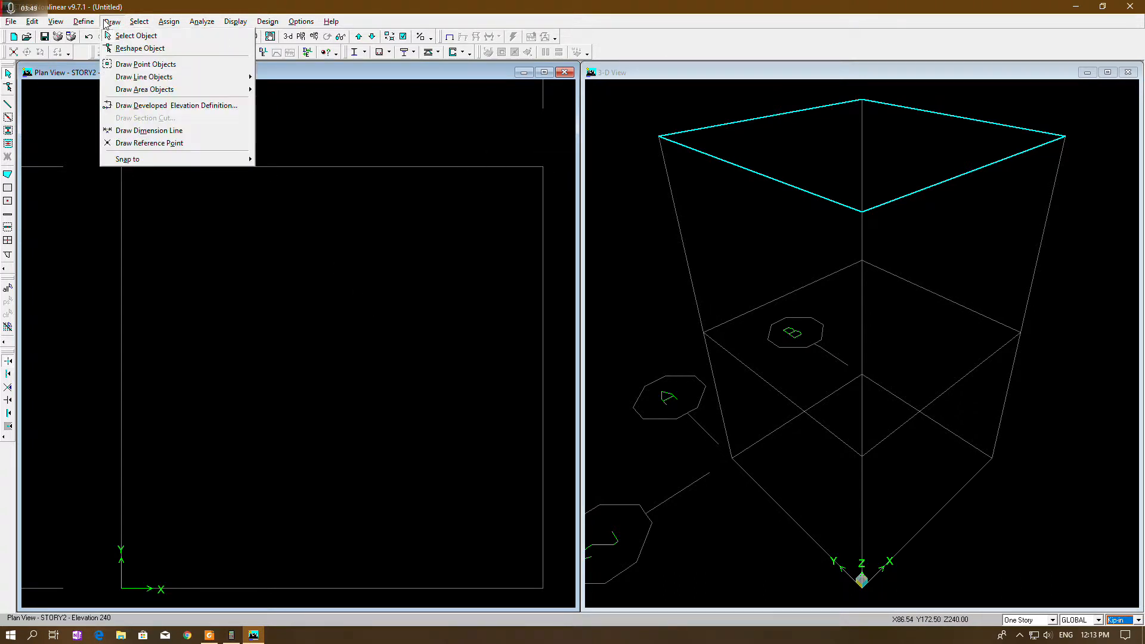
pyautogui.click(137, 131)
pyautogui.click(121, 166)
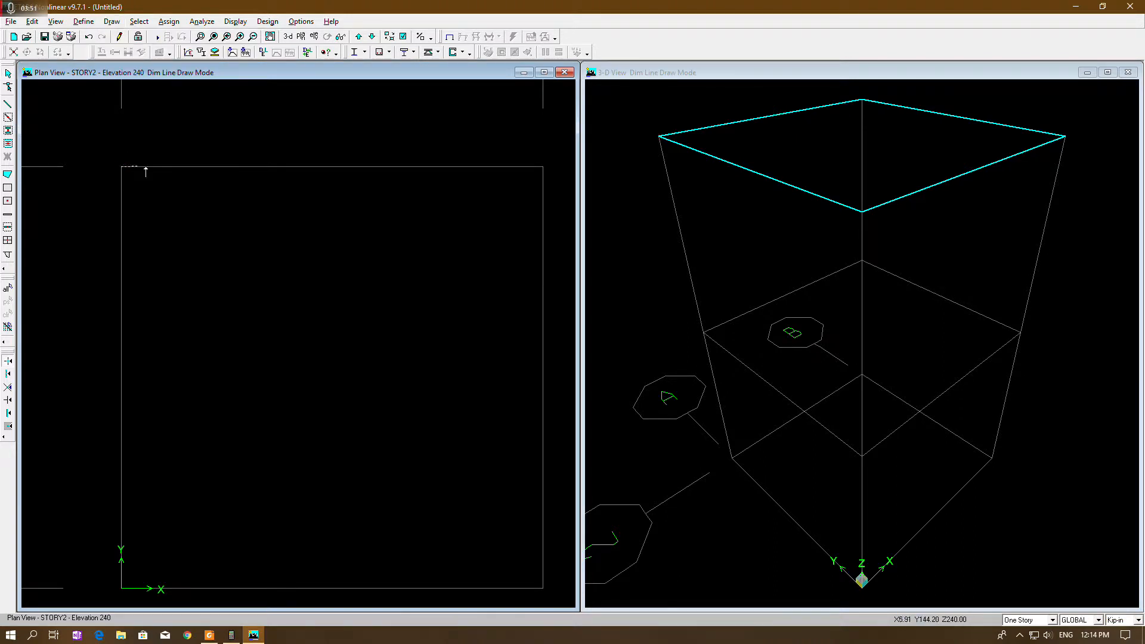
pyautogui.click(543, 167)
pyautogui.click(540, 132)
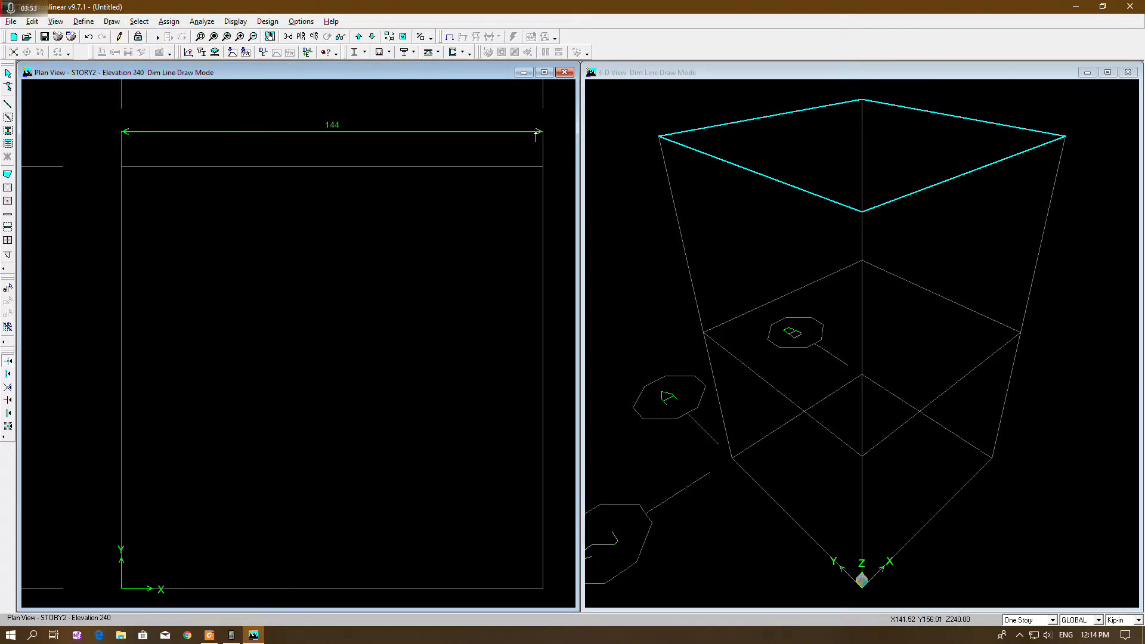
pyautogui.click(121, 167)
pyautogui.click(121, 589)
pyautogui.click(71, 573)
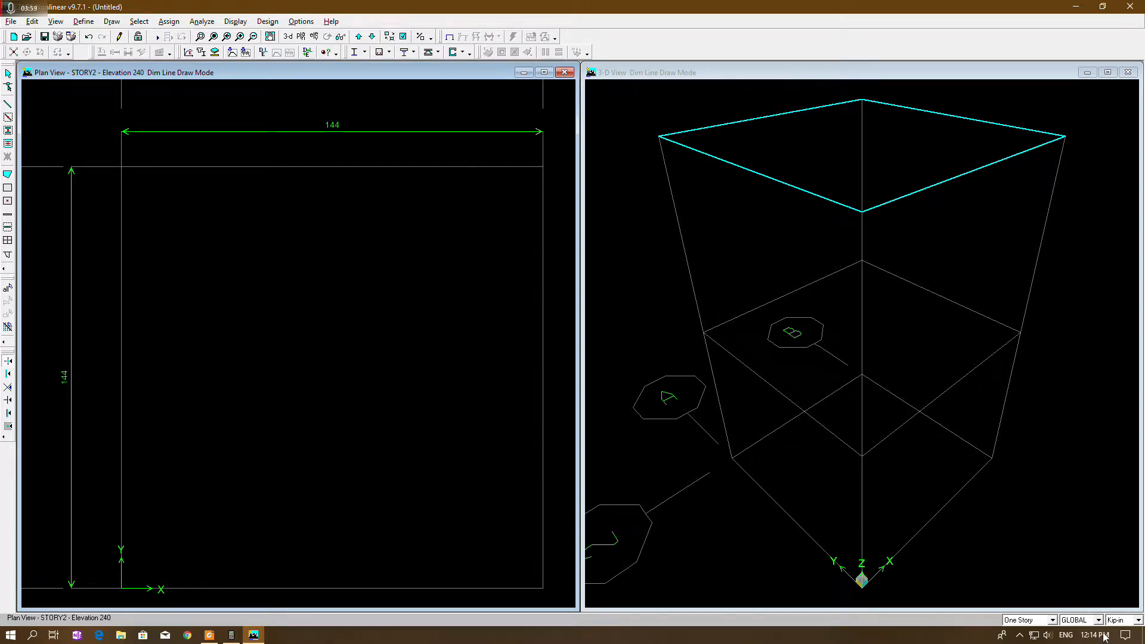
# Change the model's units to Kip-ft and add a second dimension line along the plan's upper and left-hand grid edges.
pyautogui.click(1137, 620)
pyautogui.click(1129, 564)
pyautogui.click(542, 167)
pyautogui.click(538, 150)
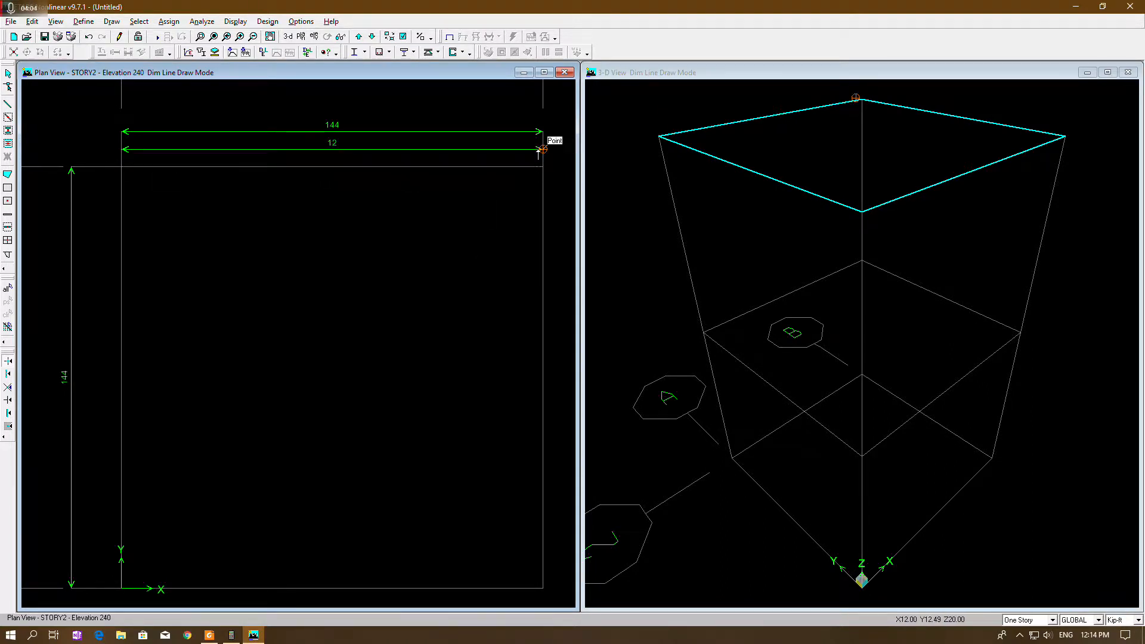
pyautogui.click(121, 167)
pyautogui.click(121, 589)
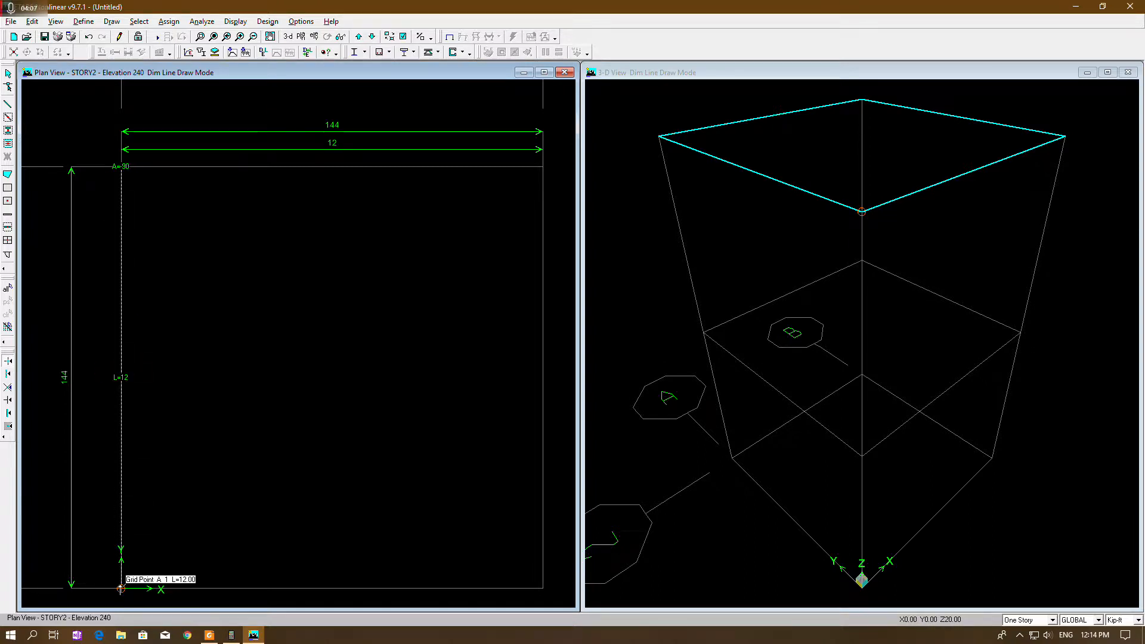
pyautogui.click(93, 562)
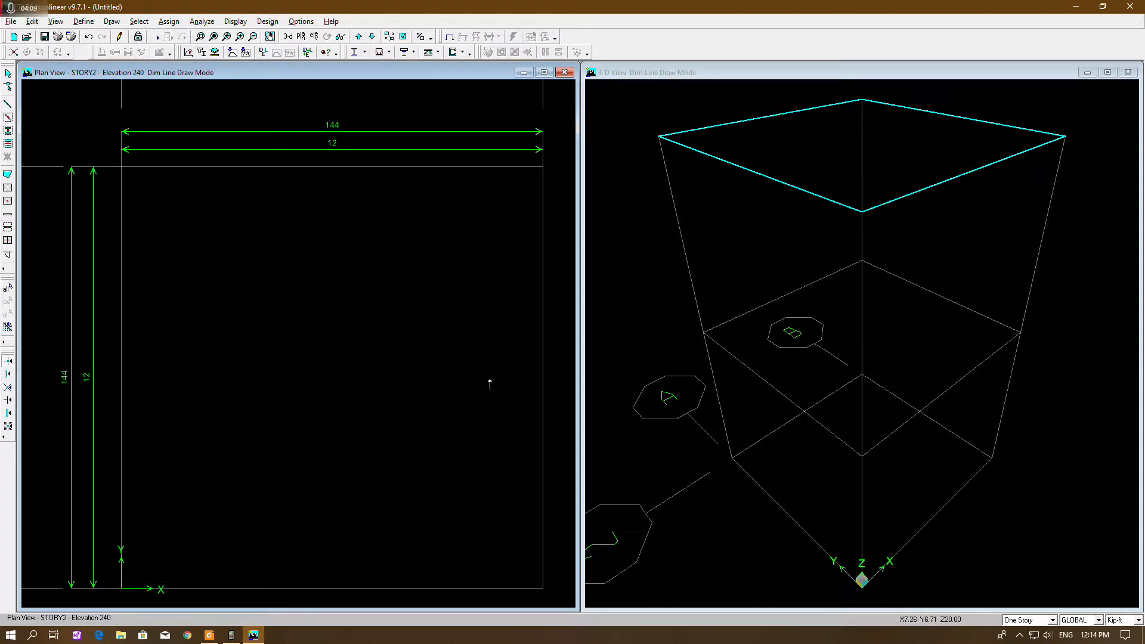
# Return the model's units to Kip-in.
pyautogui.click(1129, 620)
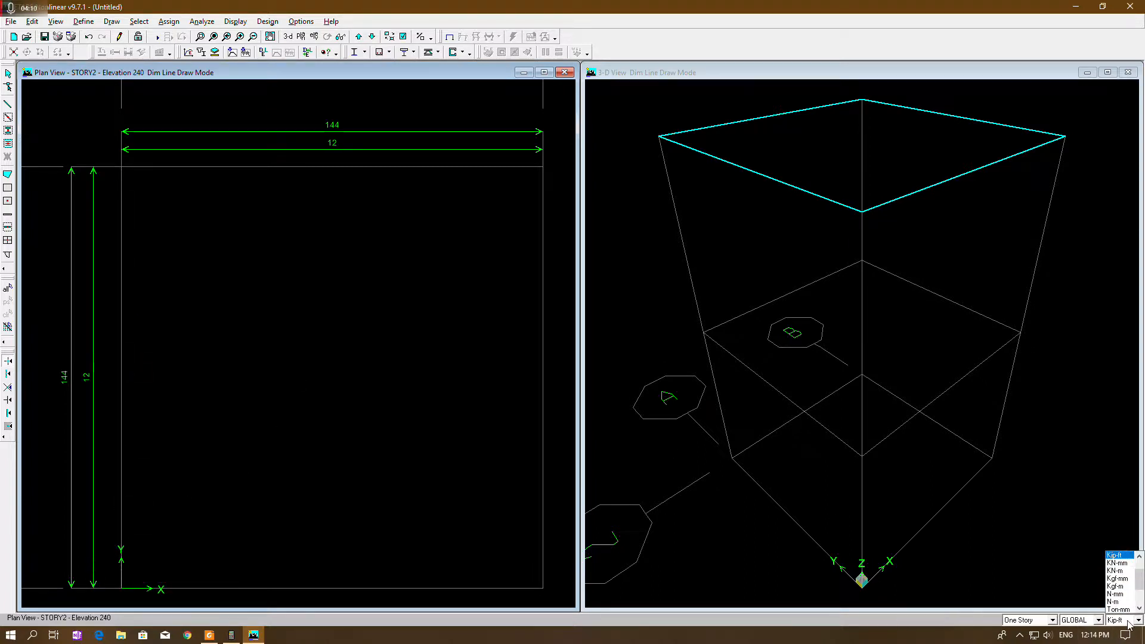
pyautogui.scroll(1, 1125, 567)
pyautogui.click(1124, 572)
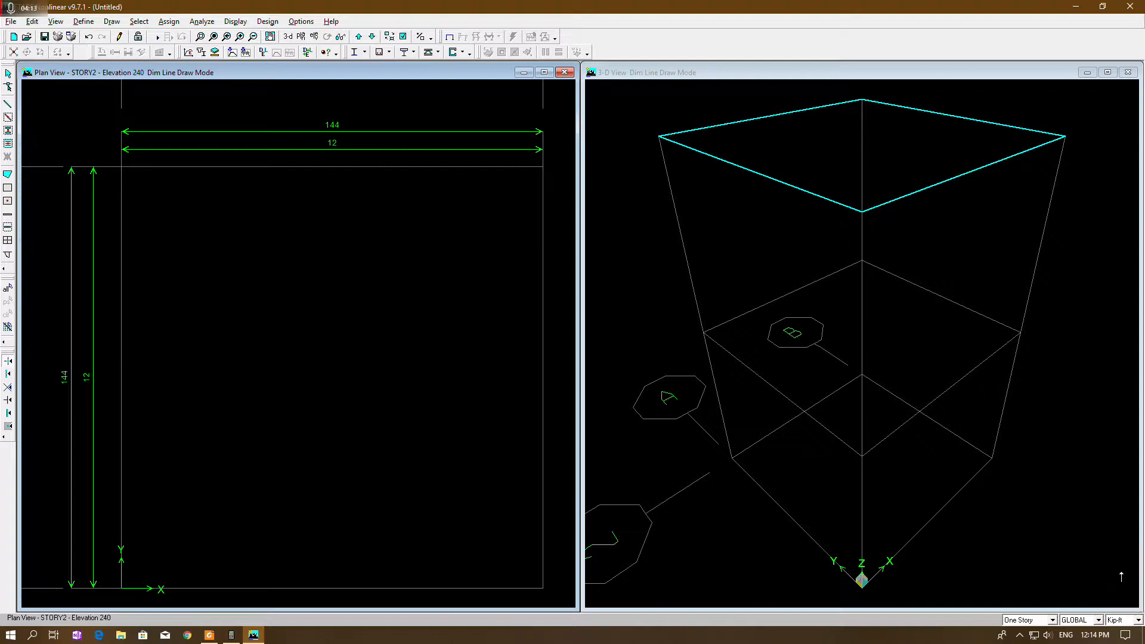
# Select all four dimension lines in the plan view and delete them.
pyautogui.click(8, 73)
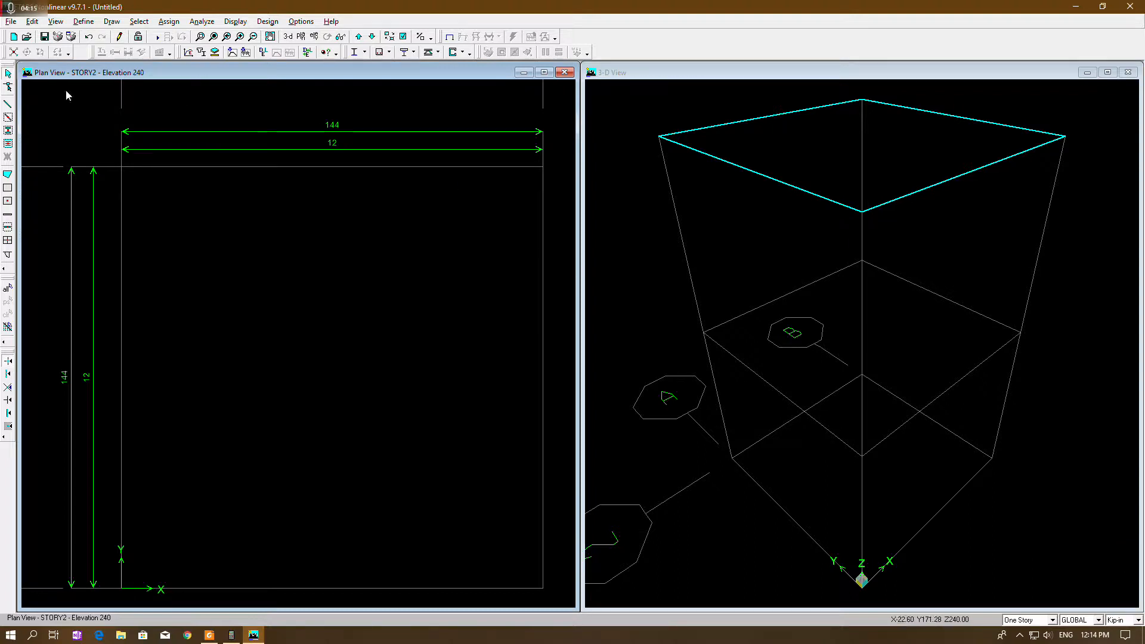
pyautogui.click(332, 132)
pyautogui.click(333, 149)
pyautogui.click(93, 248)
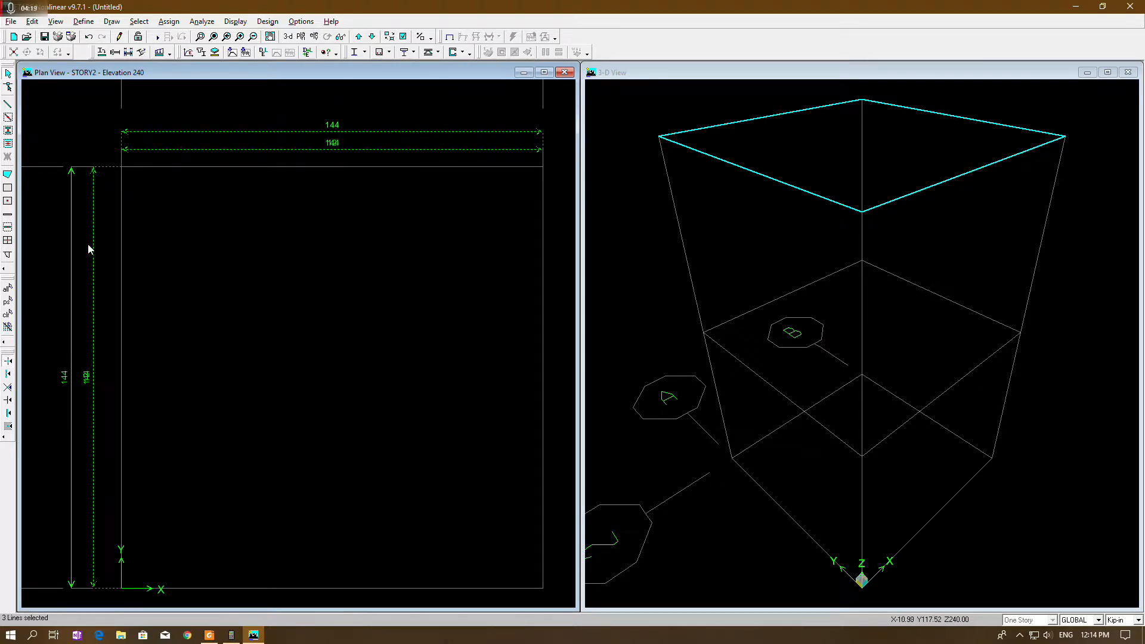
pyautogui.click(71, 244)
pyautogui.press('Delete')
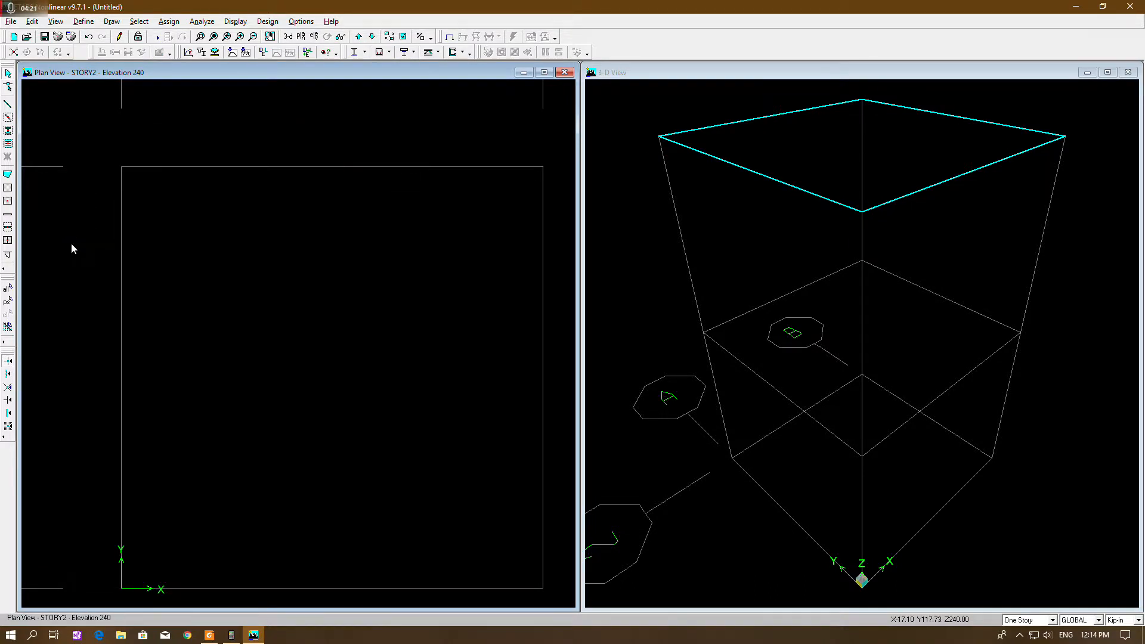
# Delete all predefined frame section properties except W44X335.
pyautogui.click(87, 22)
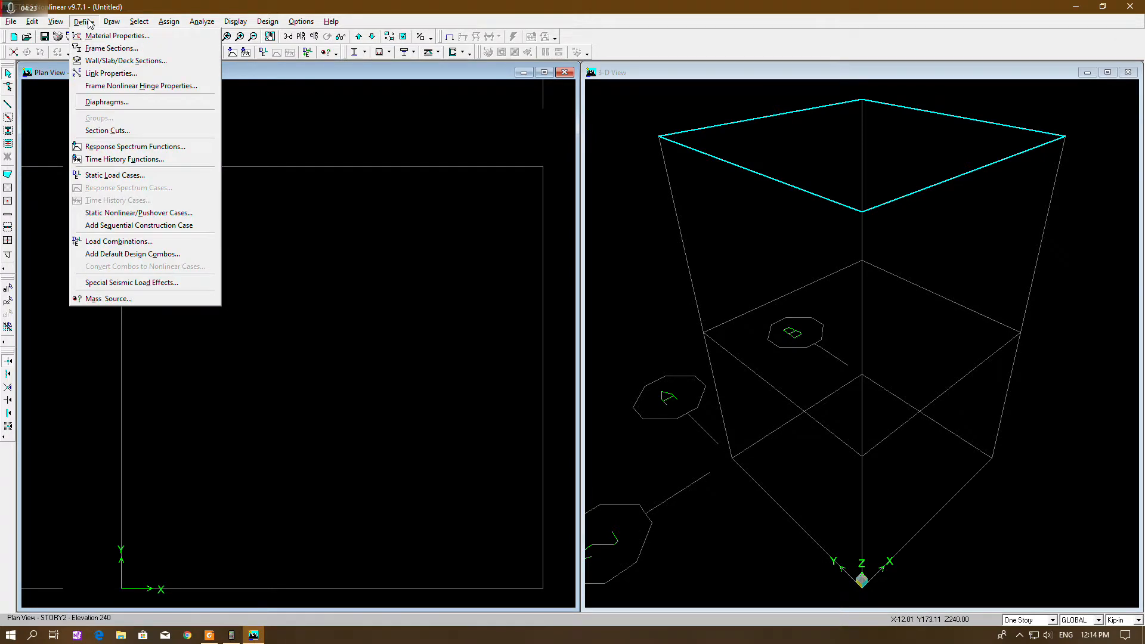
pyautogui.click(106, 48)
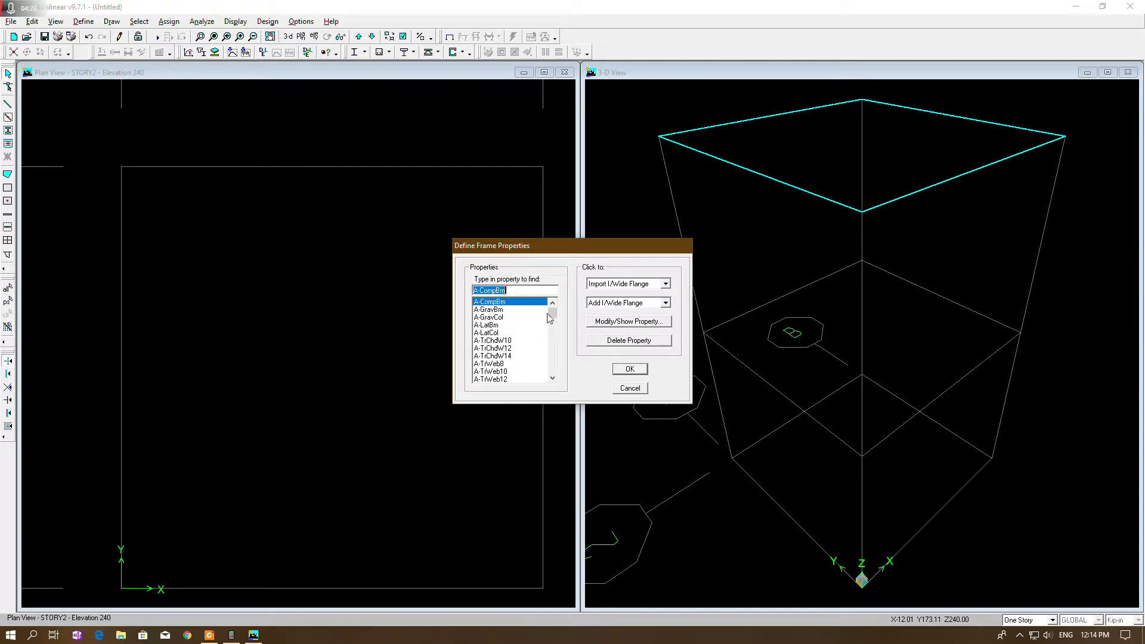
pyautogui.moveTo(523, 309); pyautogui.dragTo(516, 462)
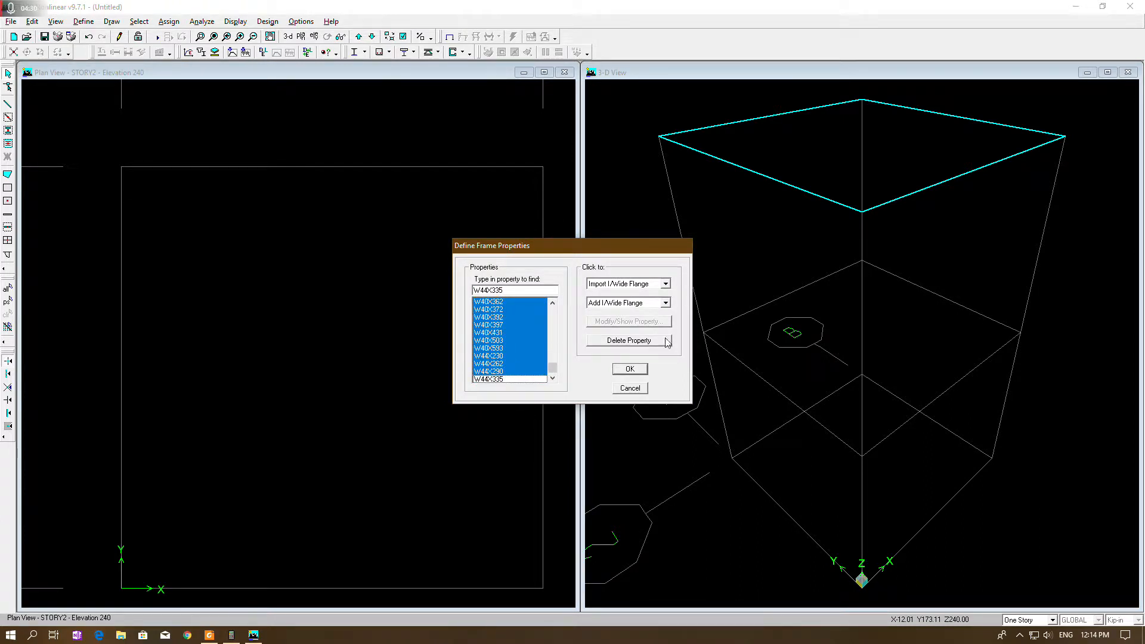
pyautogui.click(629, 340)
# Add a rectangular frame section named B10X12 with depth 12, width 10 and material CONC.
pyautogui.click(615, 303)
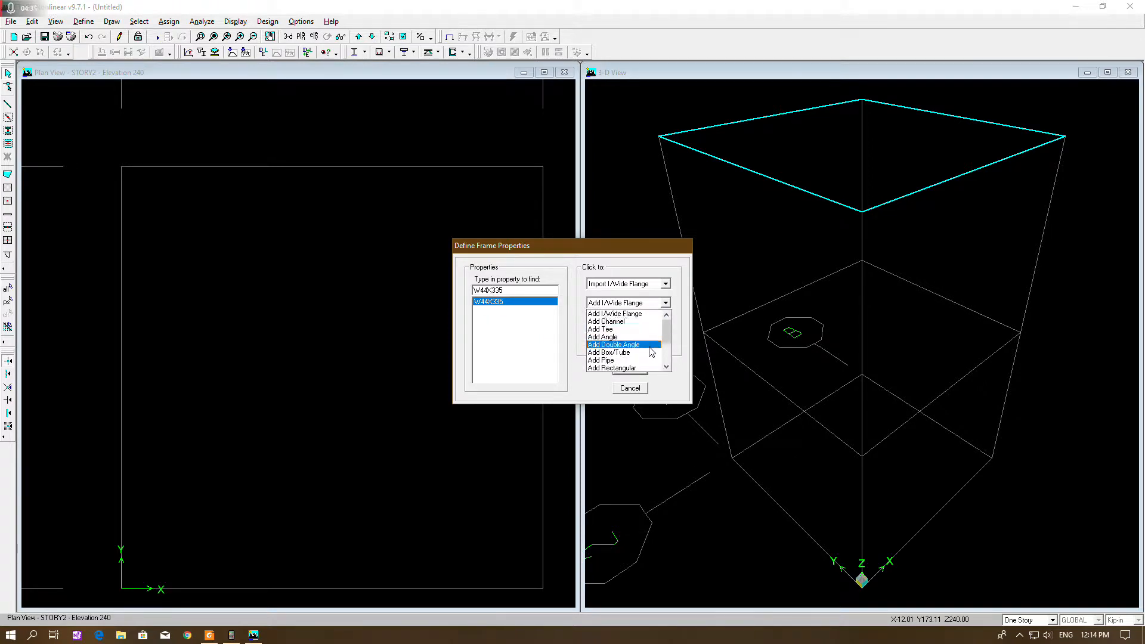
pyautogui.click(625, 368)
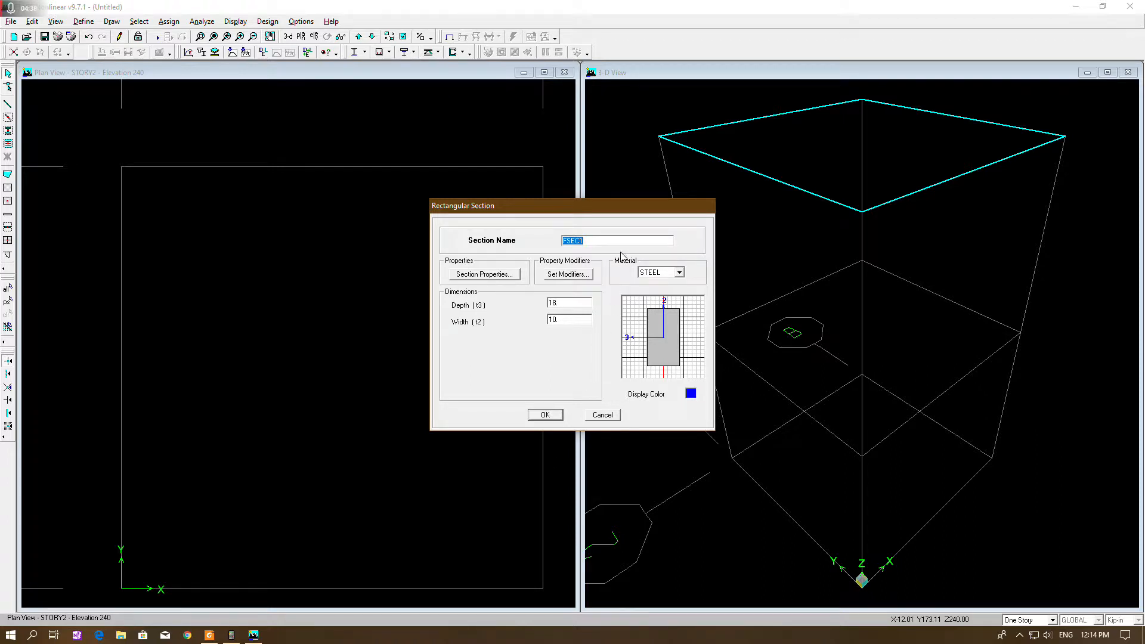
pyautogui.write('B10X12')
pyautogui.click(678, 272)
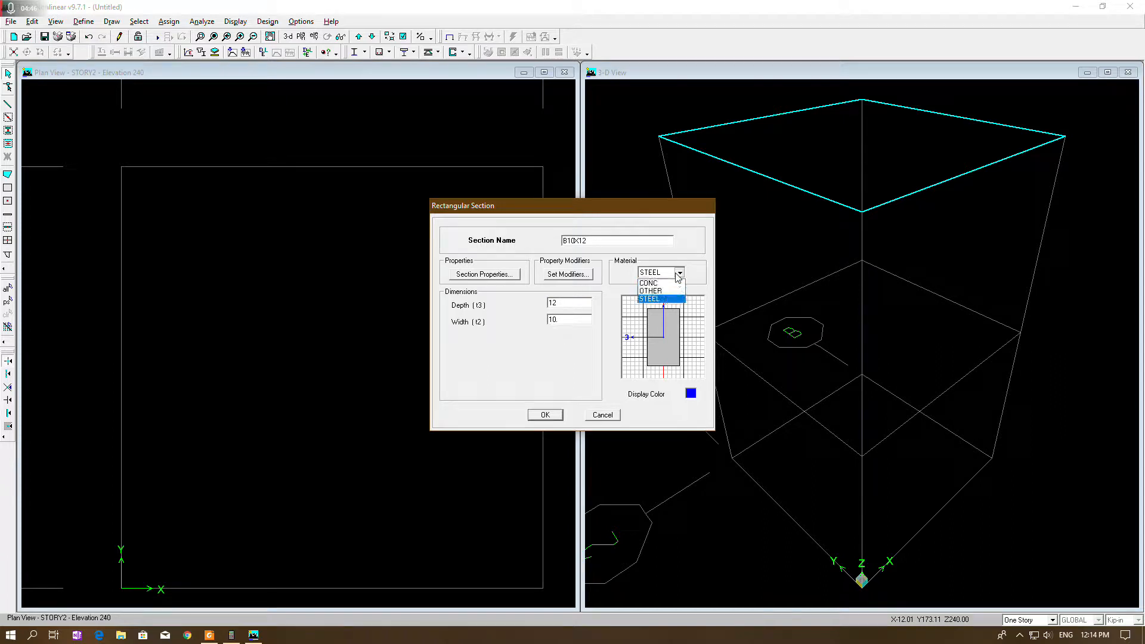
pyautogui.click(650, 283)
# Configure the B10X12 section's reinforcement as design type Beam with top and bottom concrete cover, and accept the section.
pyautogui.click(523, 391)
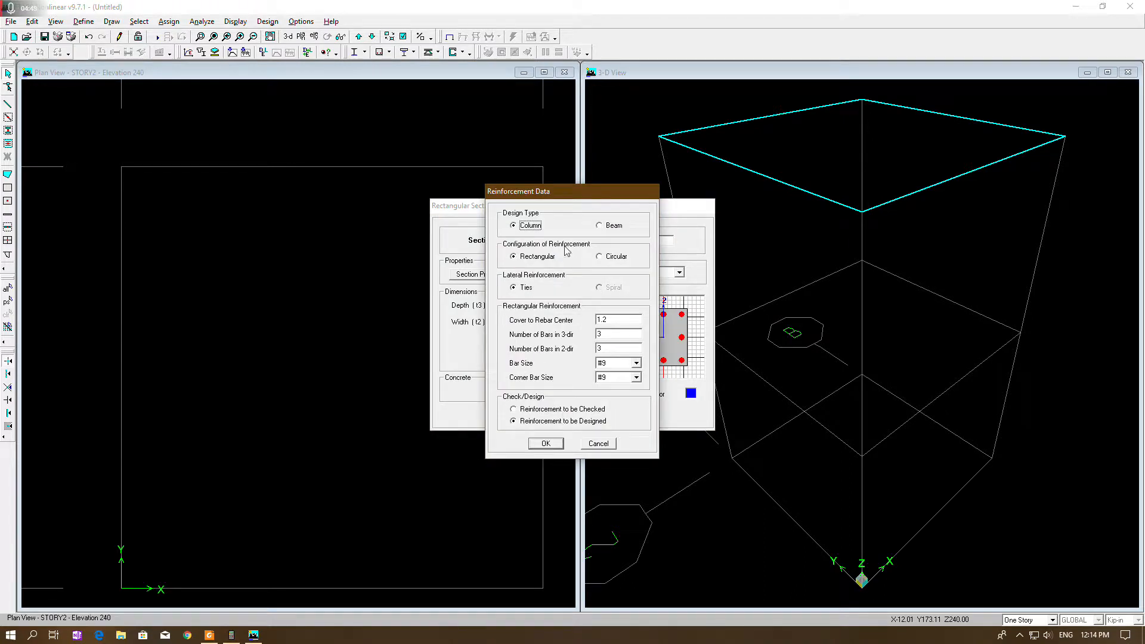
pyautogui.click(612, 226)
pyautogui.doubleClick(622, 260)
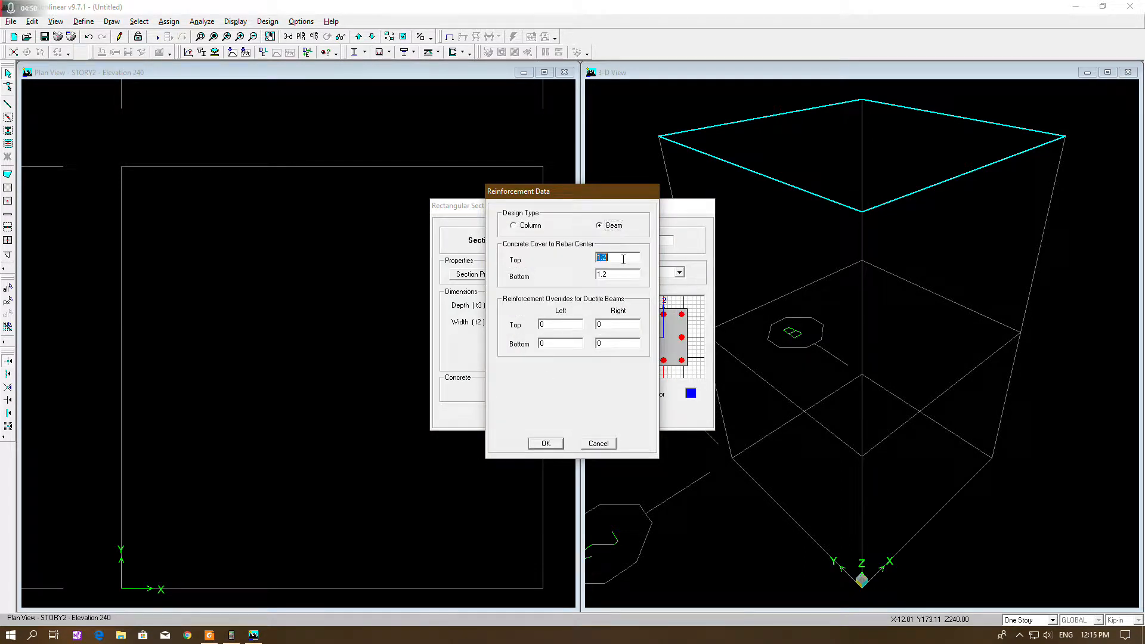
pyautogui.doubleClick(619, 275)
pyautogui.click(546, 443)
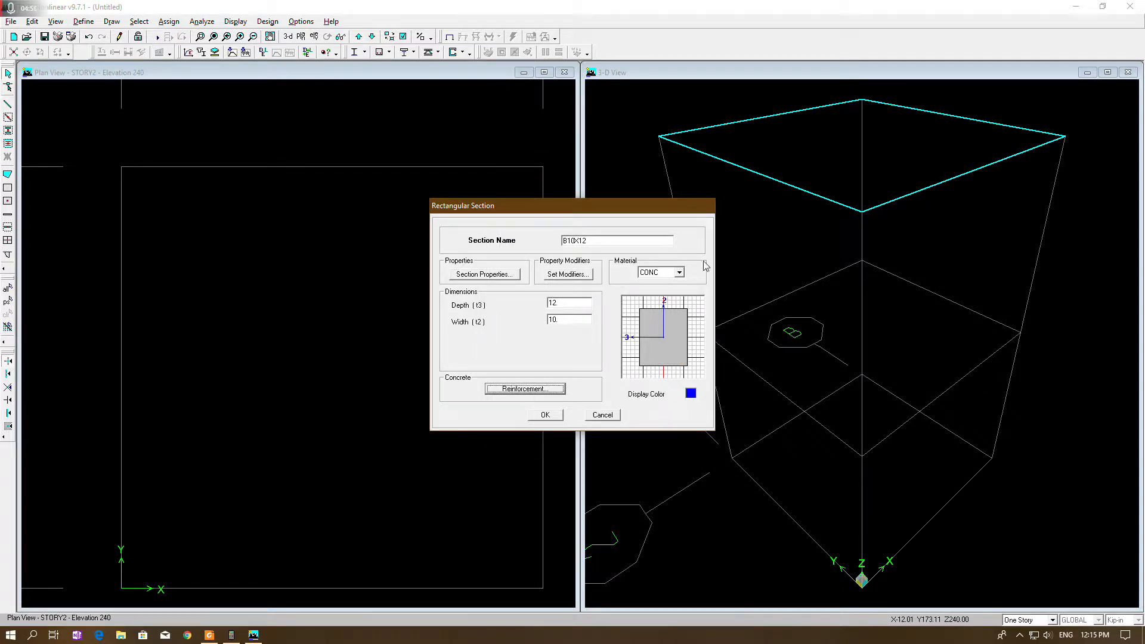
pyautogui.click(545, 416)
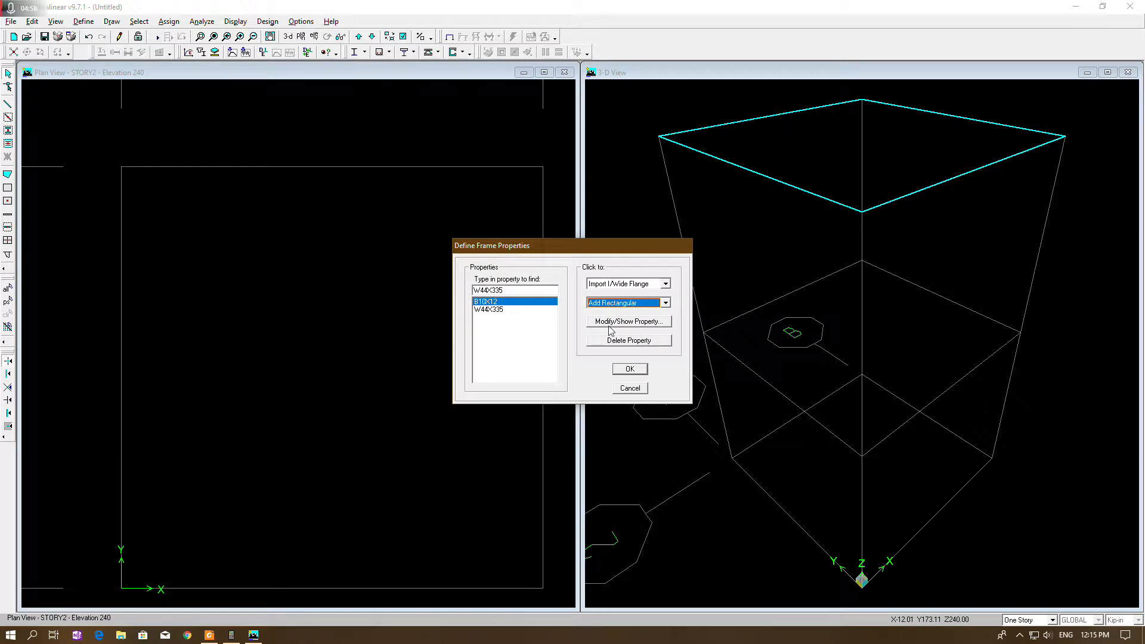
# Add a rectangular frame section named C12X12 with depth 12, width 12 and material CONC.
pyautogui.click(643, 303)
pyautogui.click(643, 322)
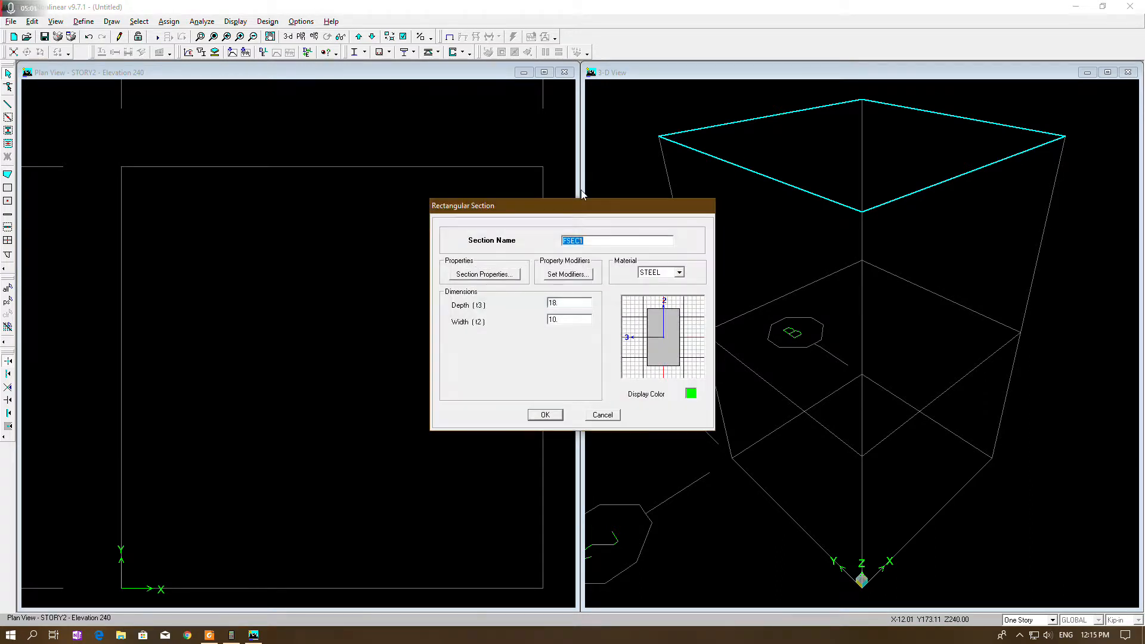
pyautogui.write('C12')
pyautogui.doubleClick(576, 303)
pyautogui.write('12')
pyautogui.press('Tab')
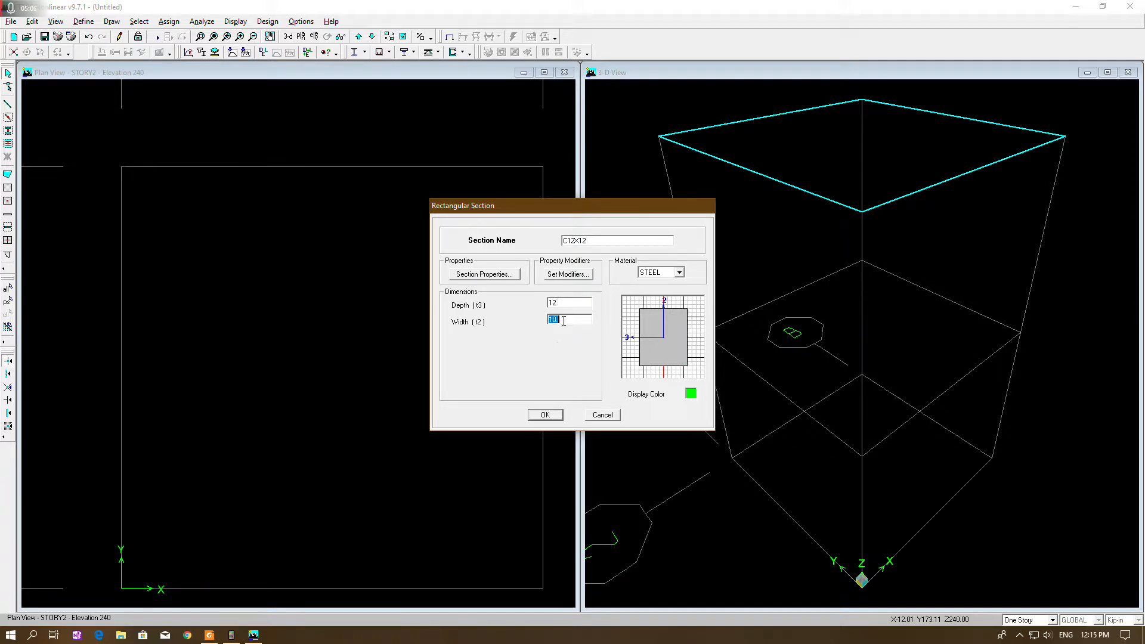
pyautogui.write('120')
pyautogui.press('BackSpace')
pyautogui.click(679, 272)
pyautogui.click(666, 286)
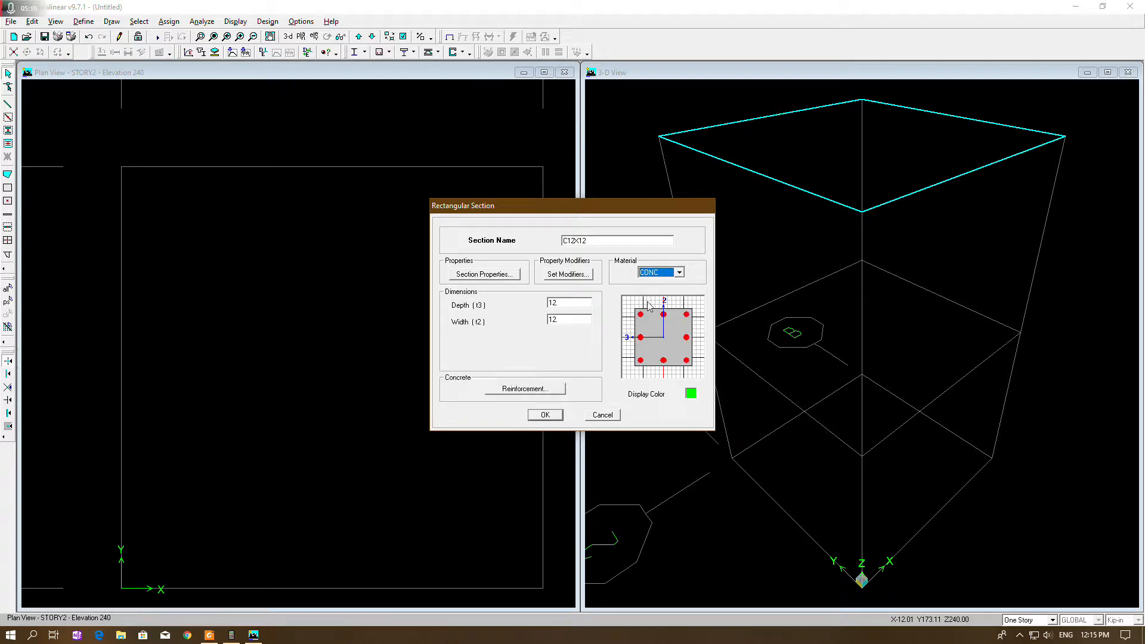
# Keep Column as the C12X12 section's reinforcement design type, and accept the section and the frame property definitions.
pyautogui.click(527, 393)
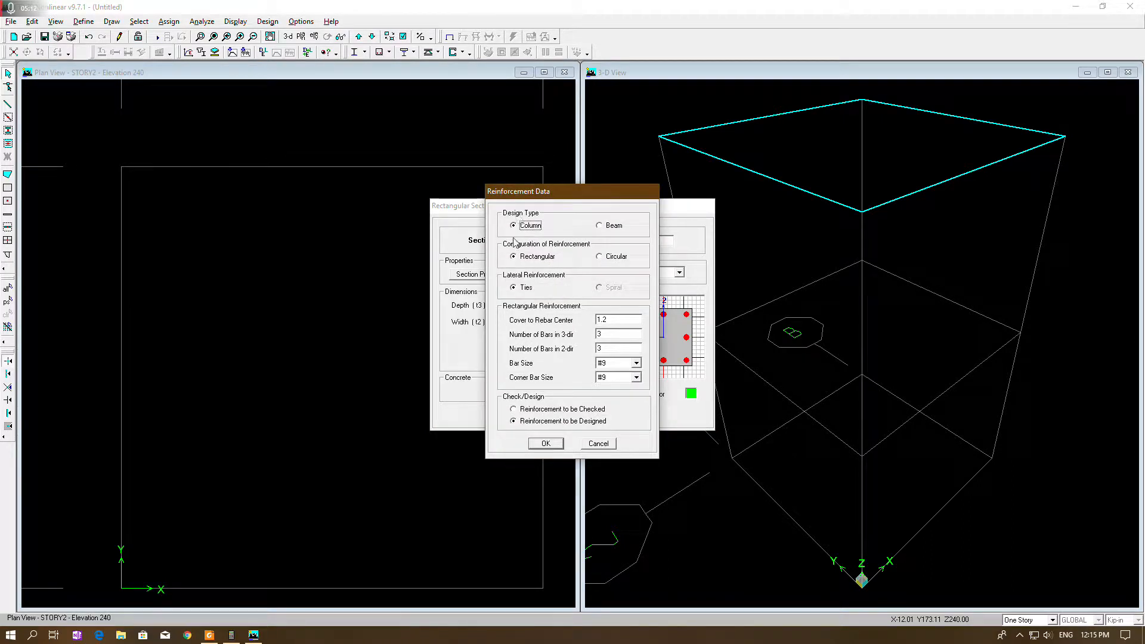
pyautogui.click(545, 444)
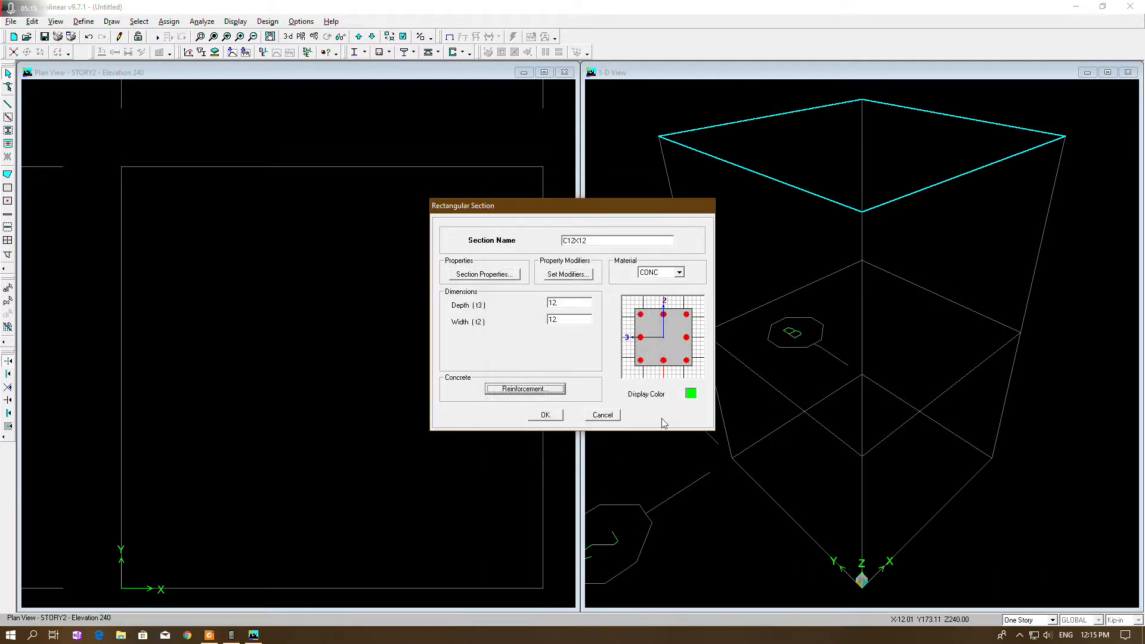
pyautogui.click(546, 415)
pyautogui.click(630, 370)
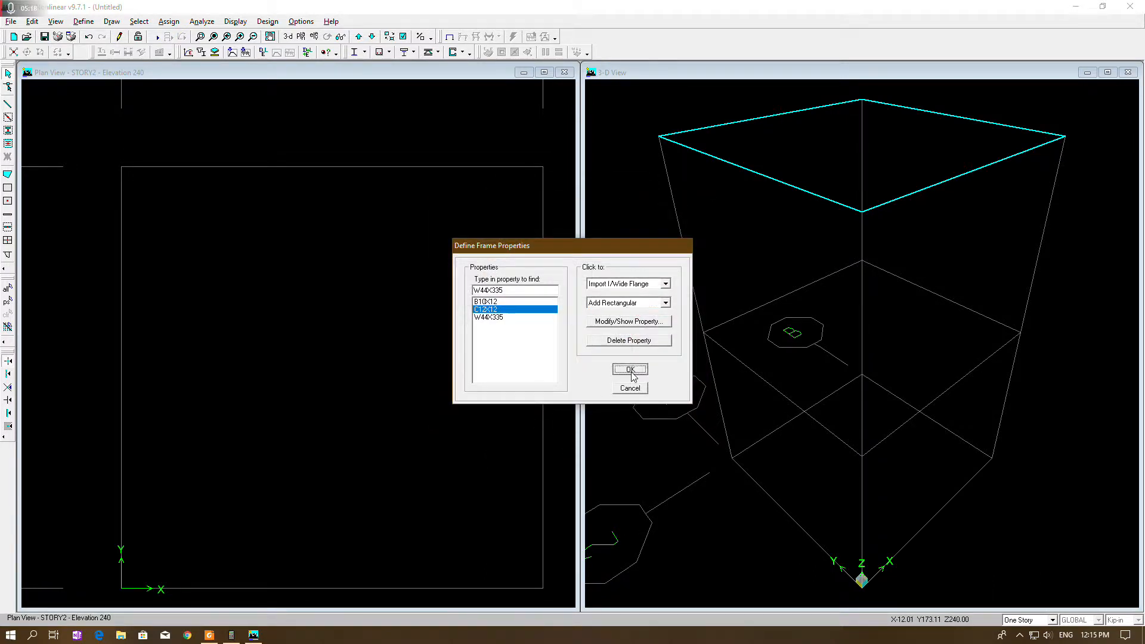
# Switch to Foxit Reader and check the slab data in the hand-drawn frame sketch.
pyautogui.click(208, 634)
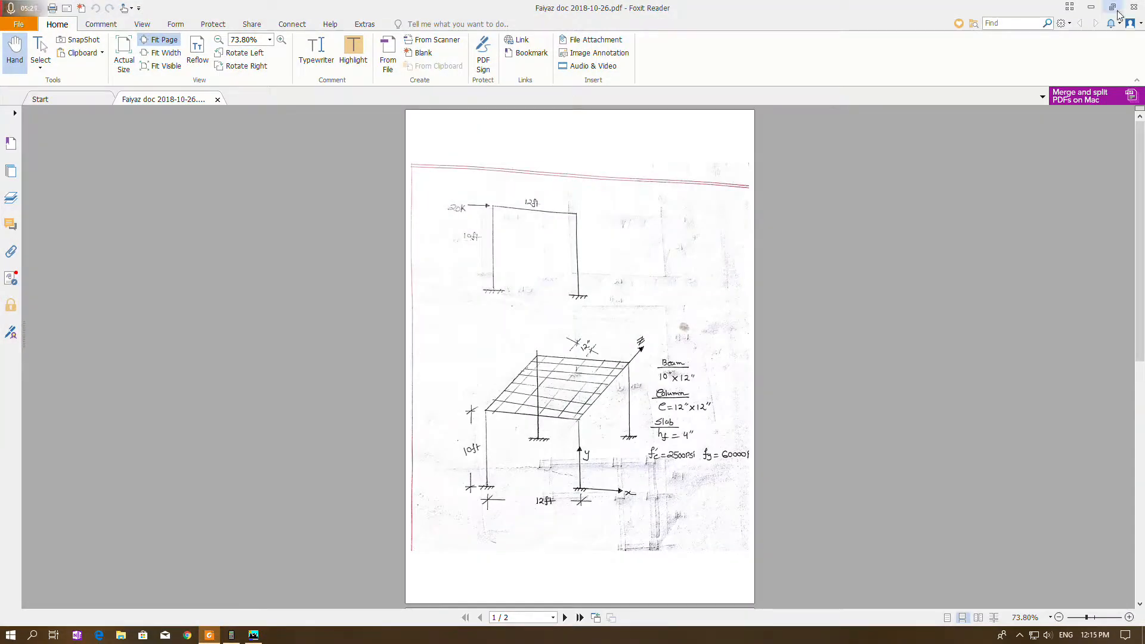
pyautogui.click(1091, 6)
# Return to ETABS and add a new slab section named S4 with material CONC.
pyautogui.click(78, 22)
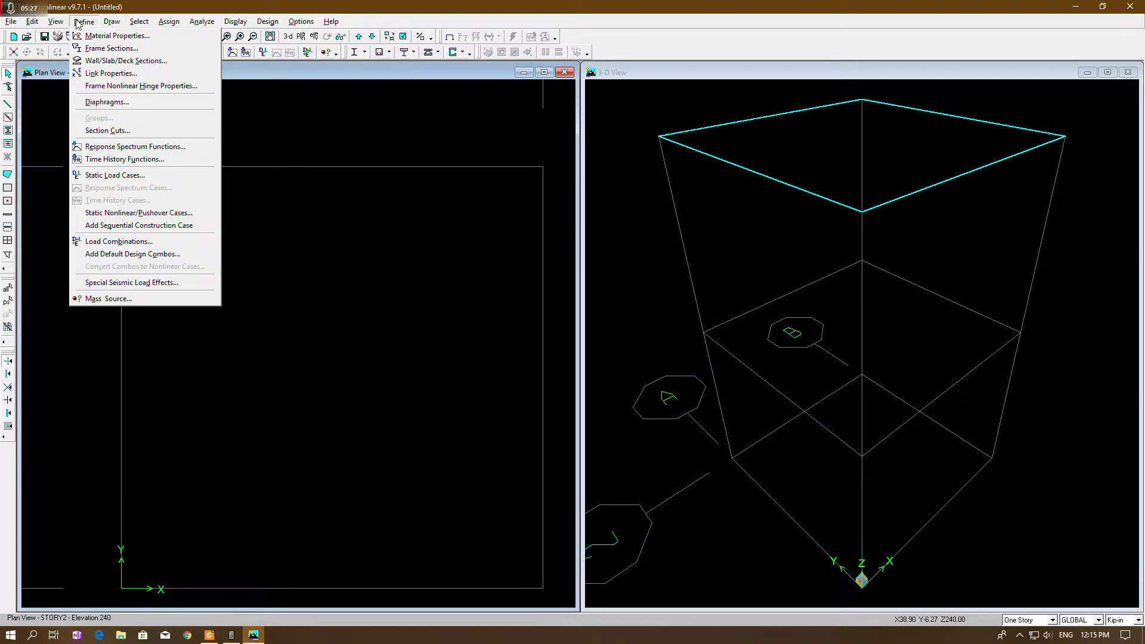
pyautogui.click(158, 62)
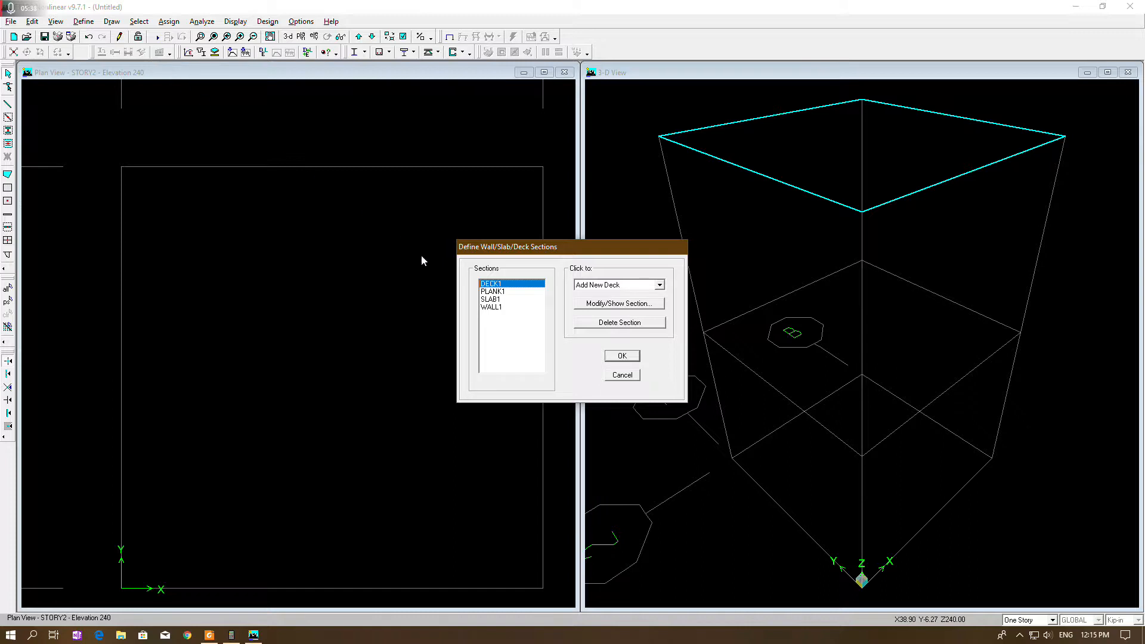
pyautogui.click(490, 299)
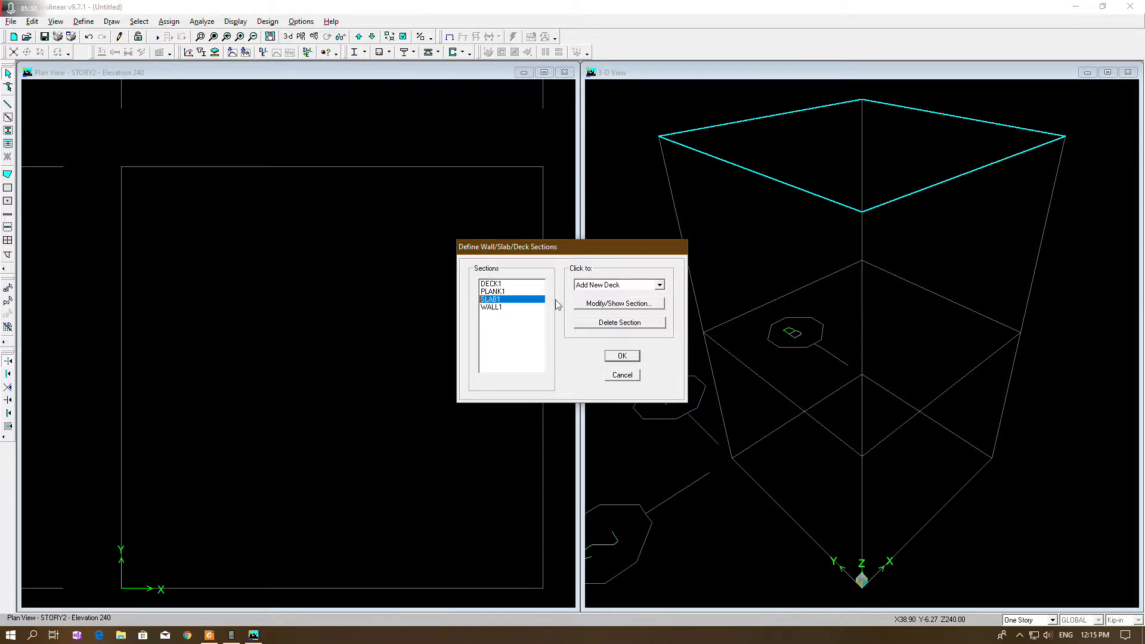
pyautogui.click(659, 285)
pyautogui.click(620, 304)
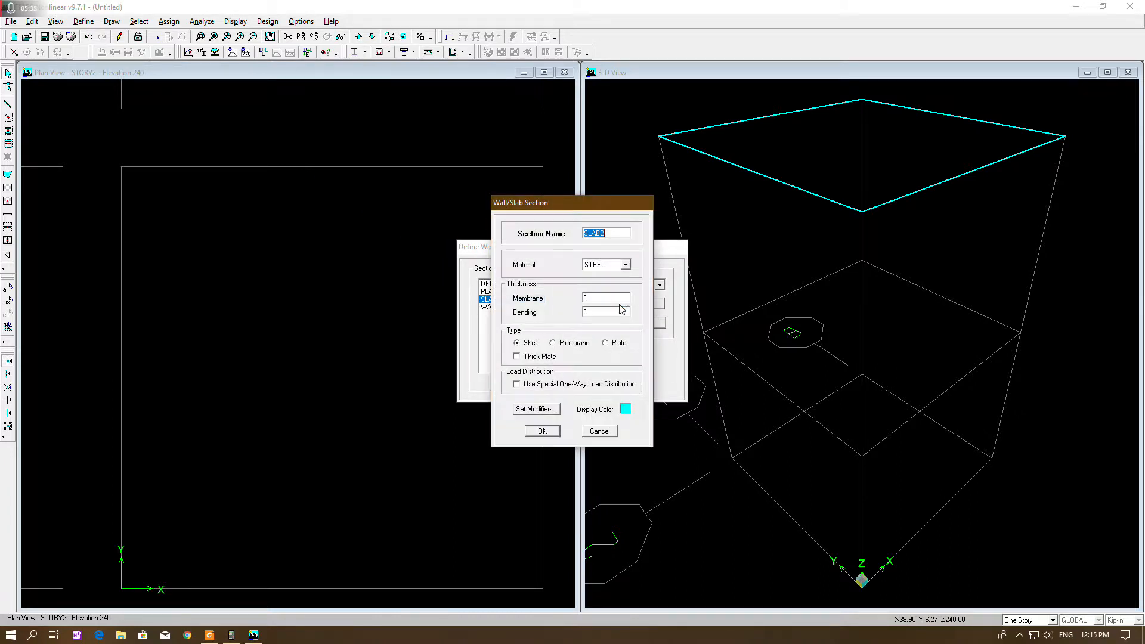
pyautogui.write('S4')
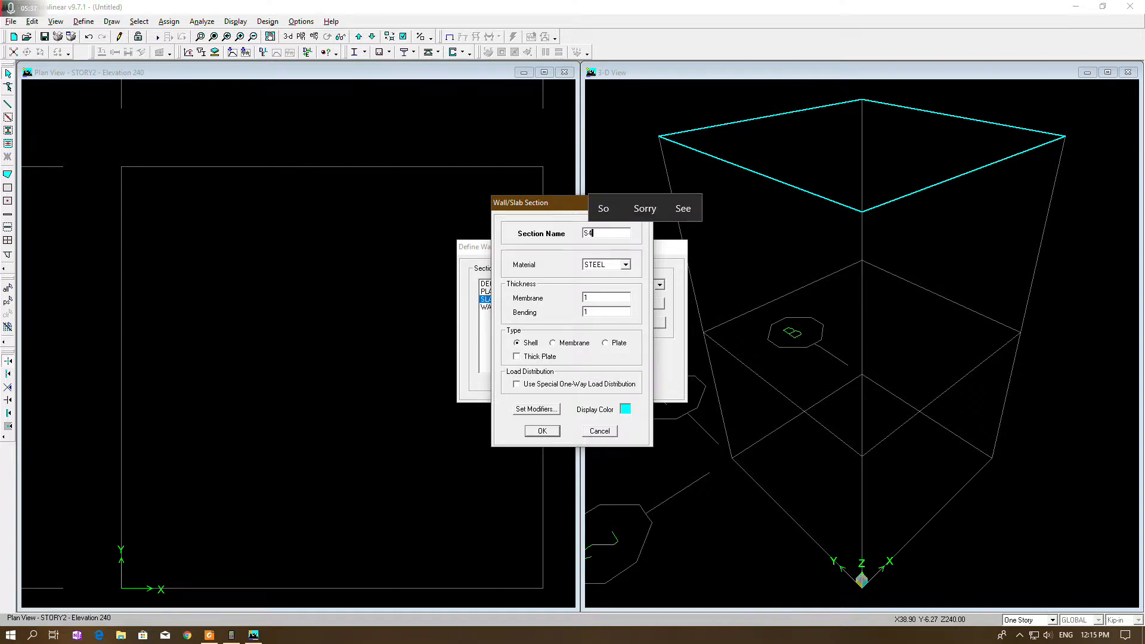
pyautogui.click(626, 264)
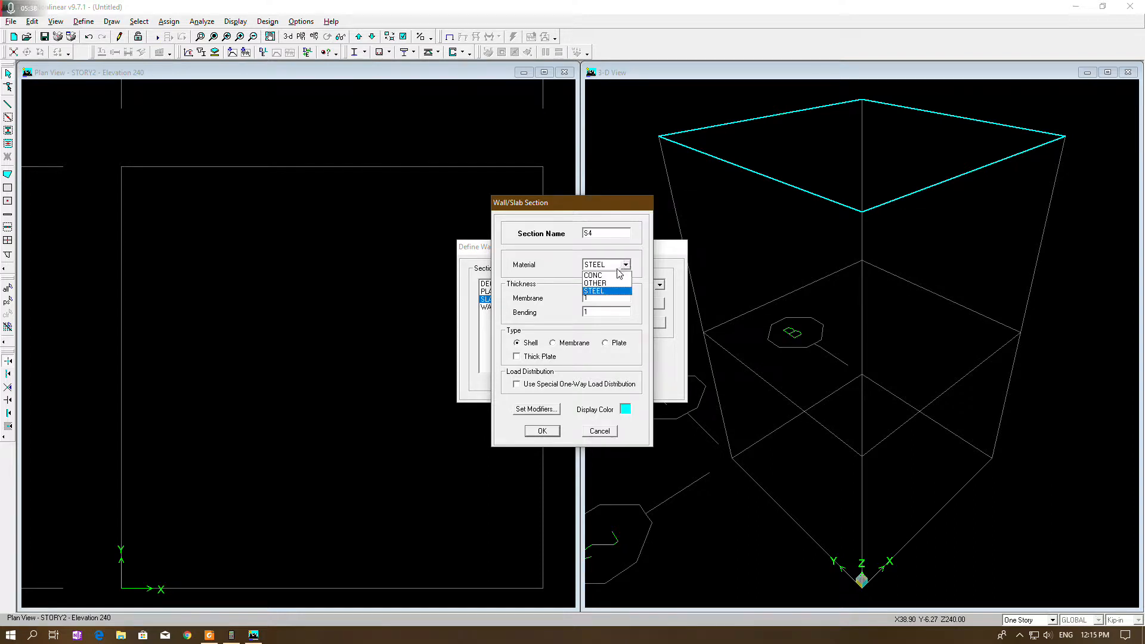
pyautogui.click(612, 280)
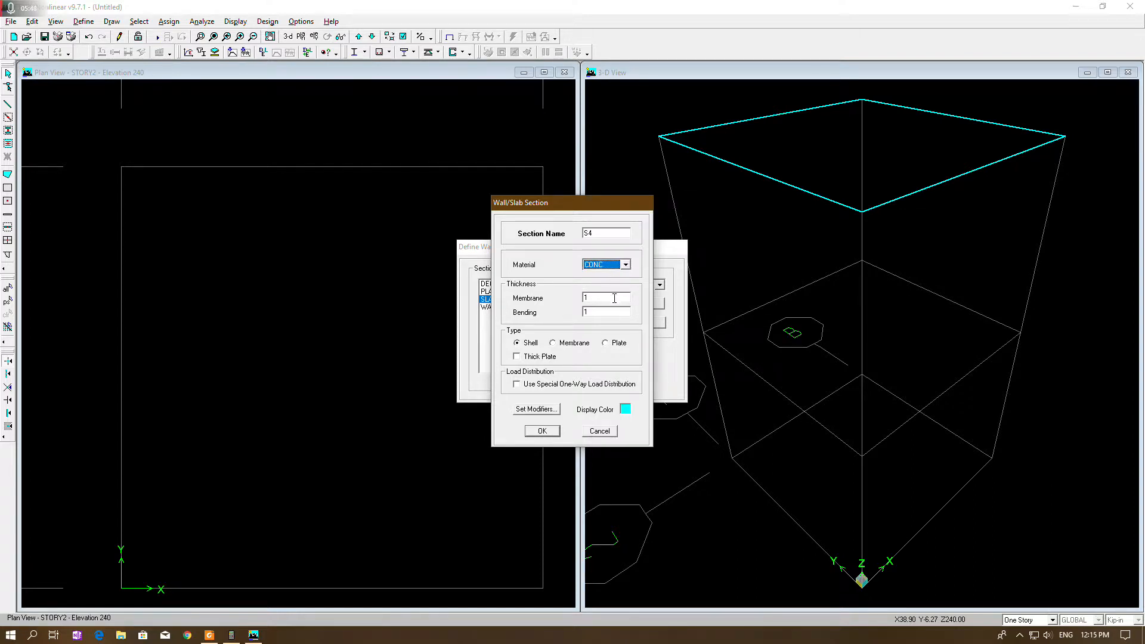
# Set the S4 slab's membrane and bending thickness to 4, check its stiffness modifiers without changes, and accept the section definitions.
pyautogui.doubleClick(614, 298)
pyautogui.write('4')
pyautogui.click(536, 410)
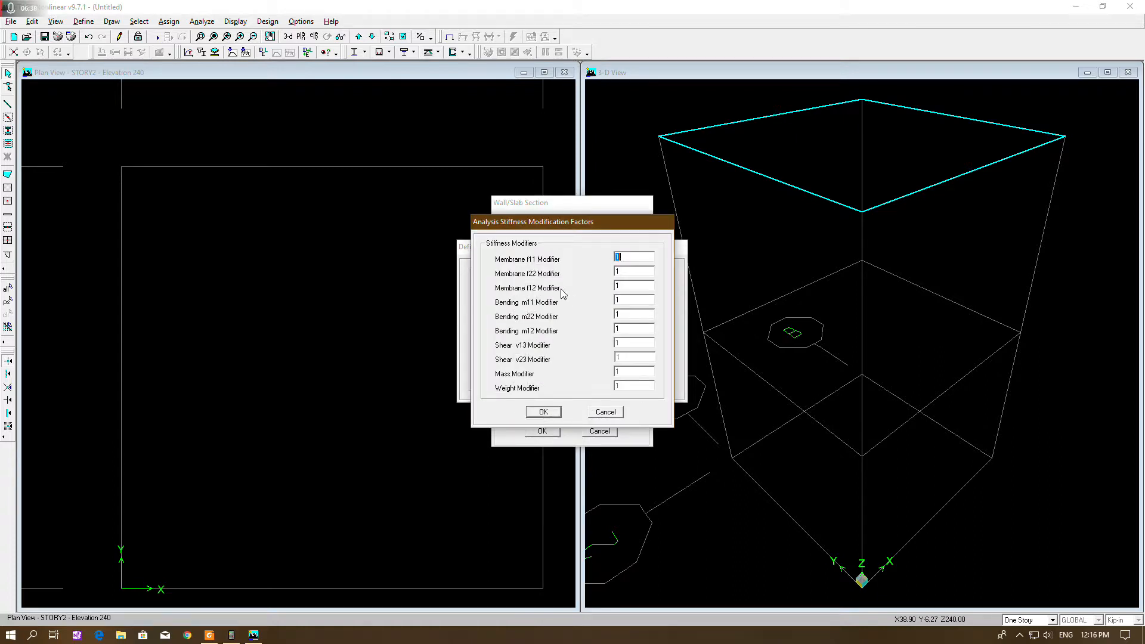
pyautogui.click(604, 412)
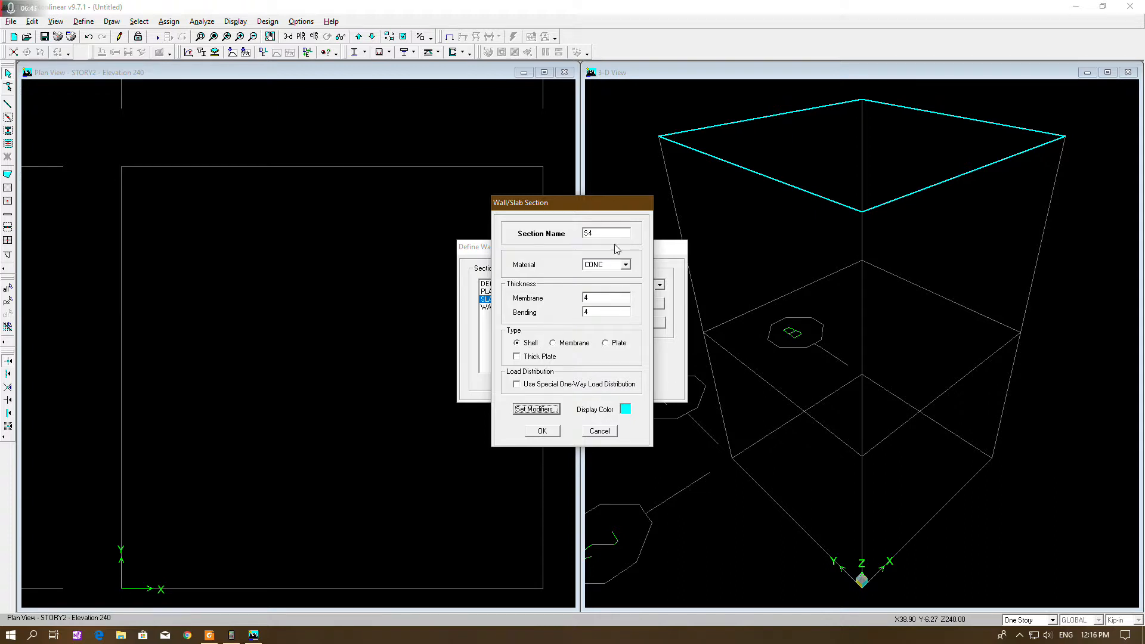
pyautogui.click(542, 431)
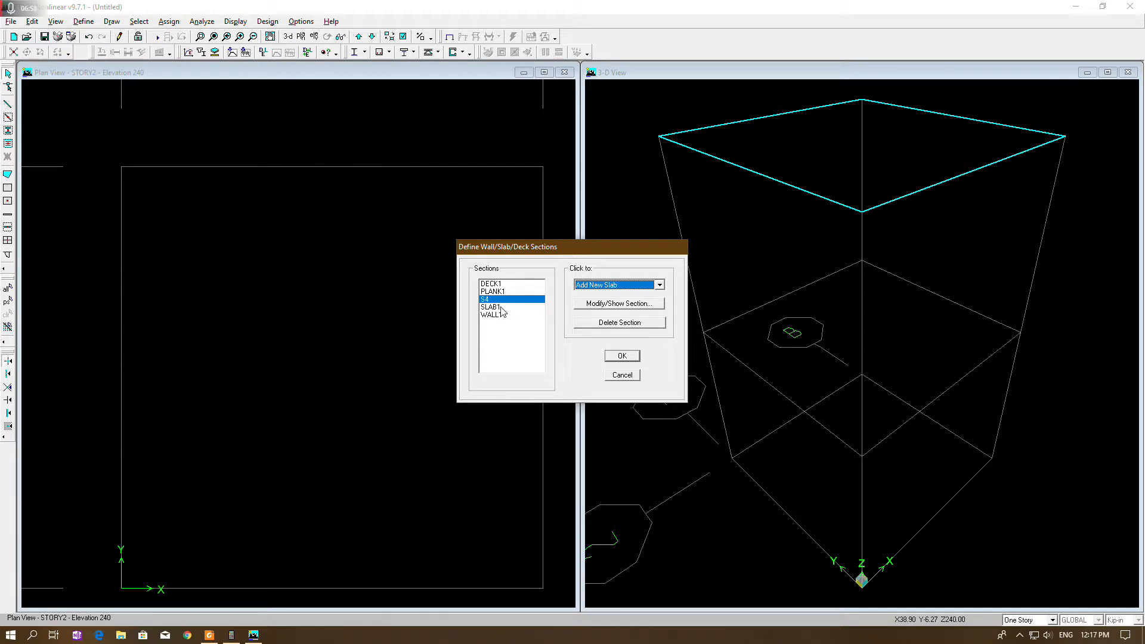
pyautogui.click(618, 360)
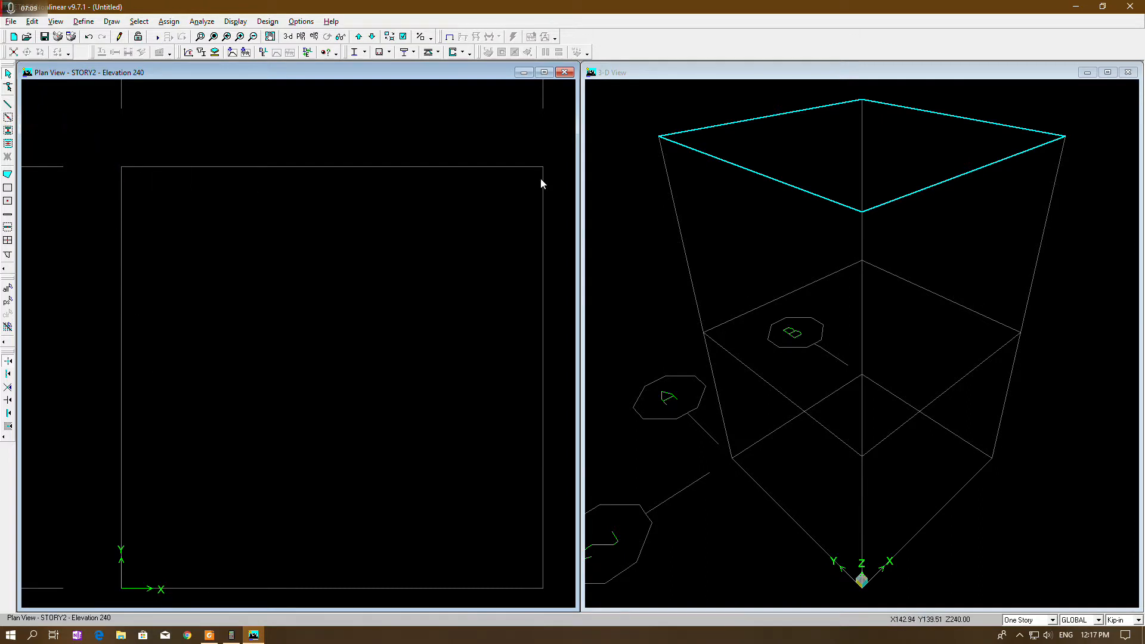
# Set the drawing scope to All Stories and step the plan view down through the stories to BASE and back up to STORY2.
pyautogui.click(8, 133)
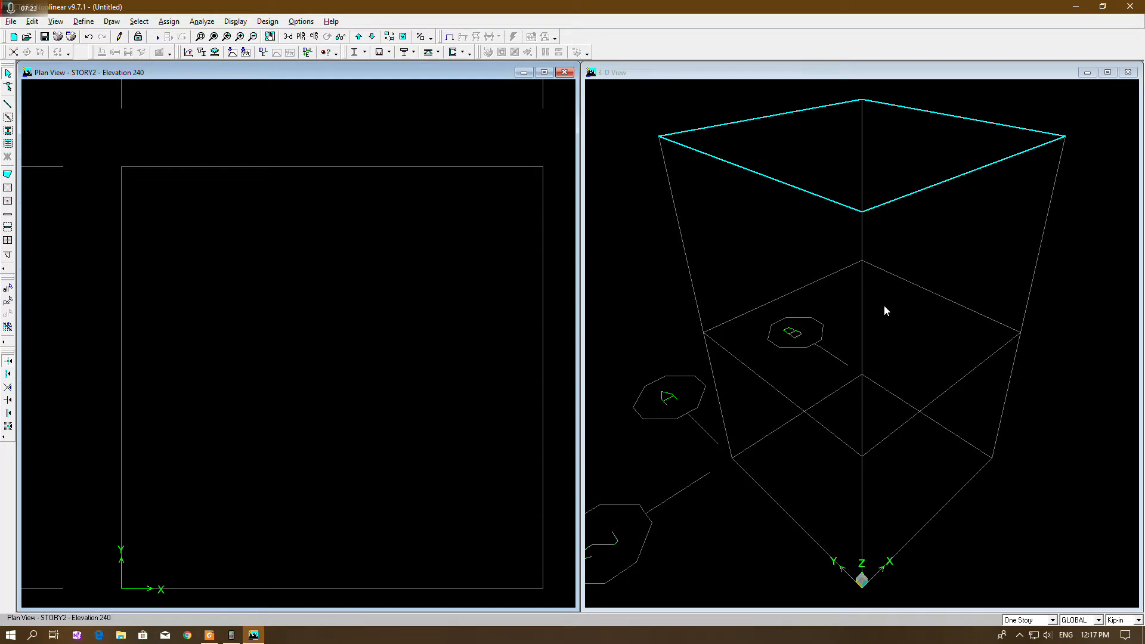
pyautogui.click(1035, 621)
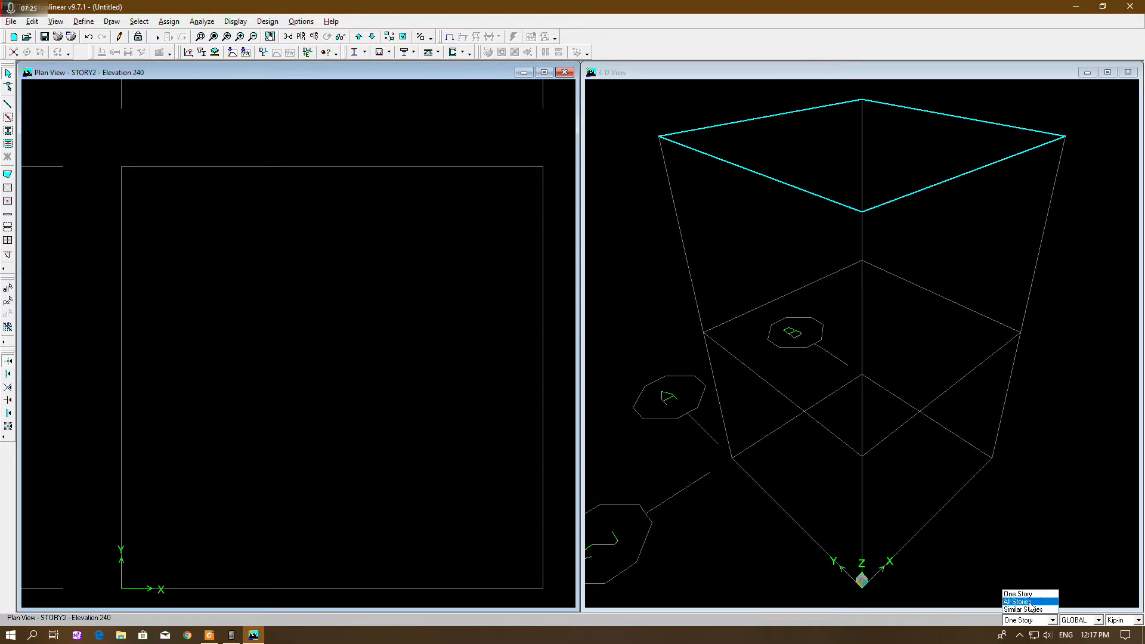
pyautogui.click(1030, 602)
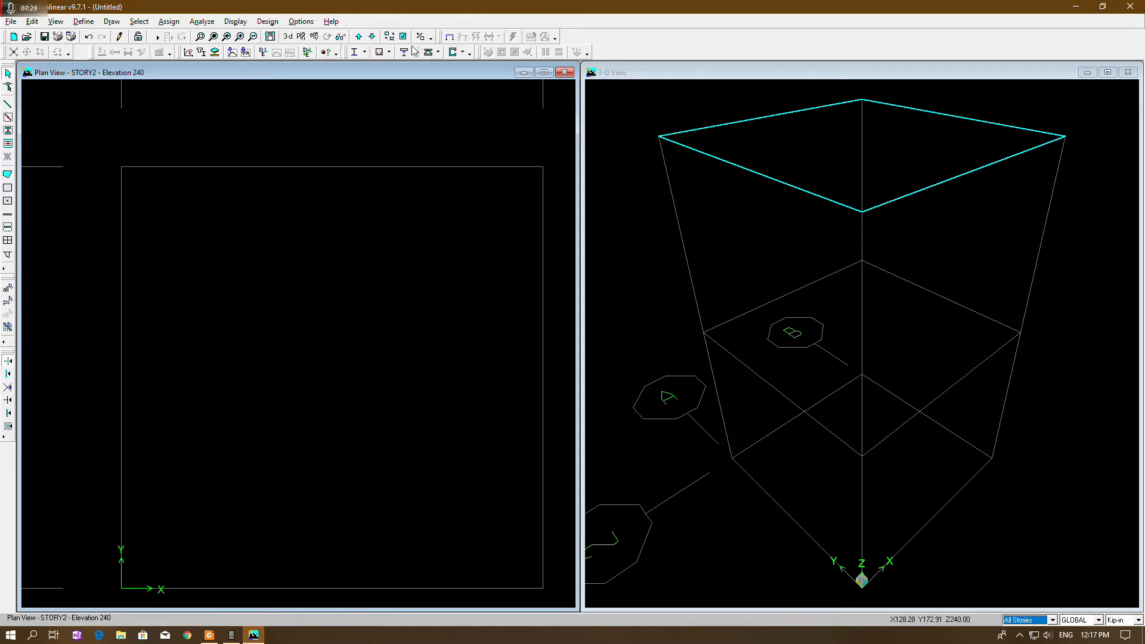
pyautogui.click(371, 37)
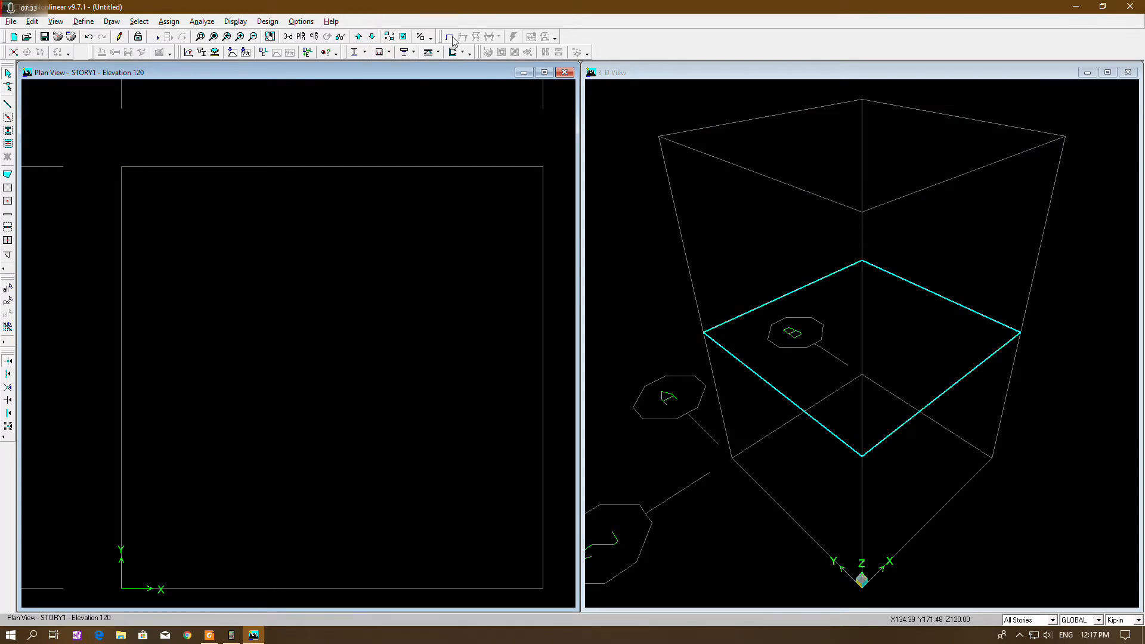
pyautogui.click(372, 37)
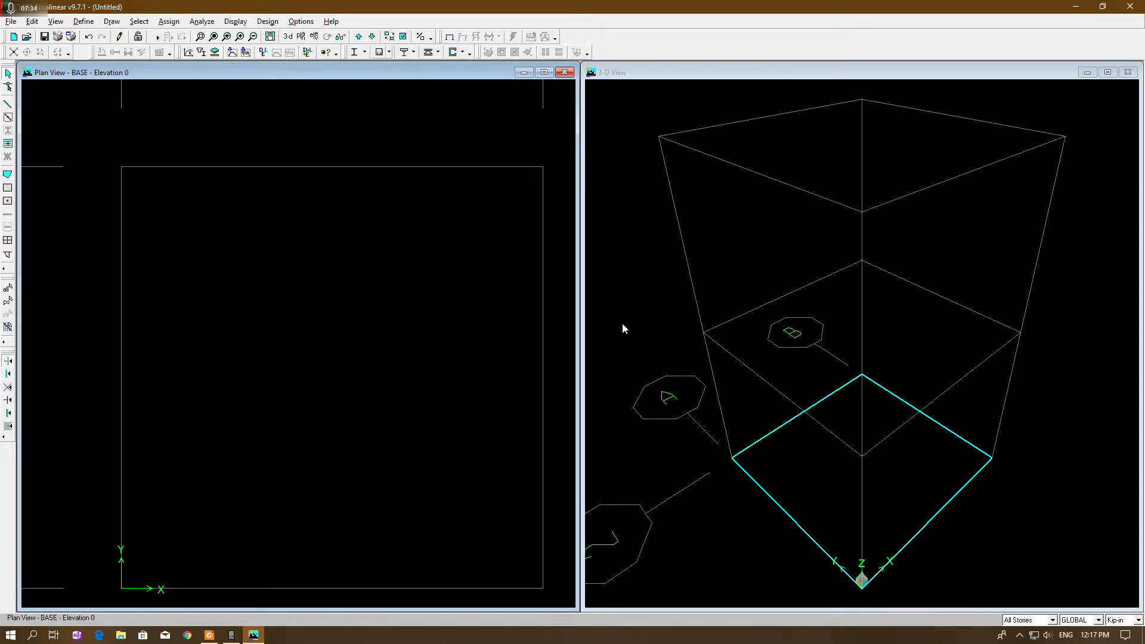
pyautogui.click(359, 37)
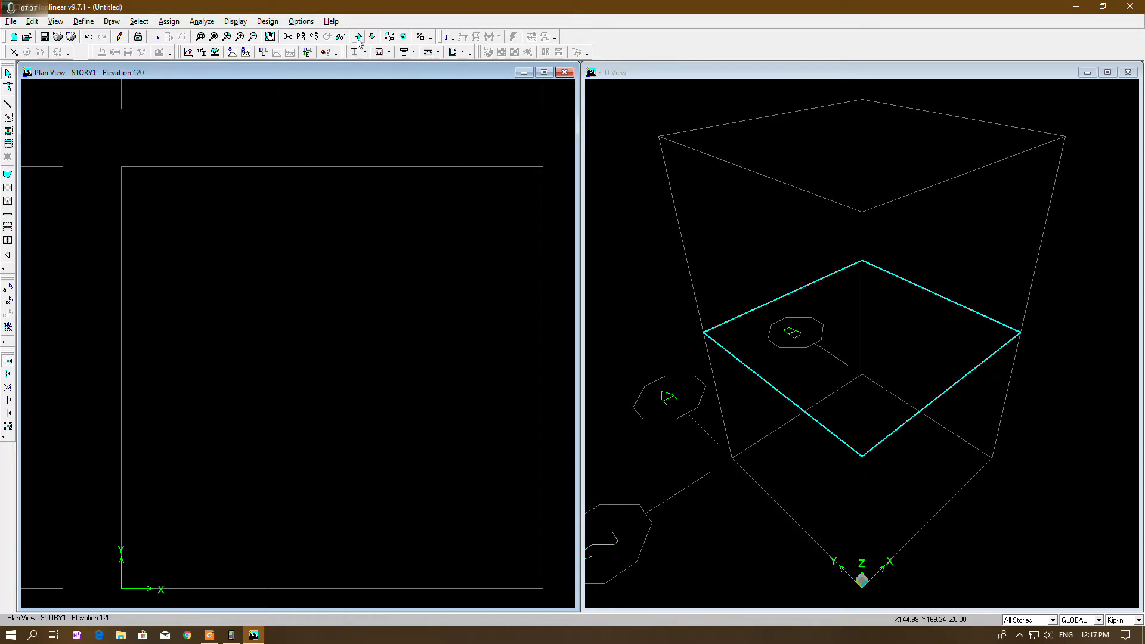
pyautogui.click(358, 37)
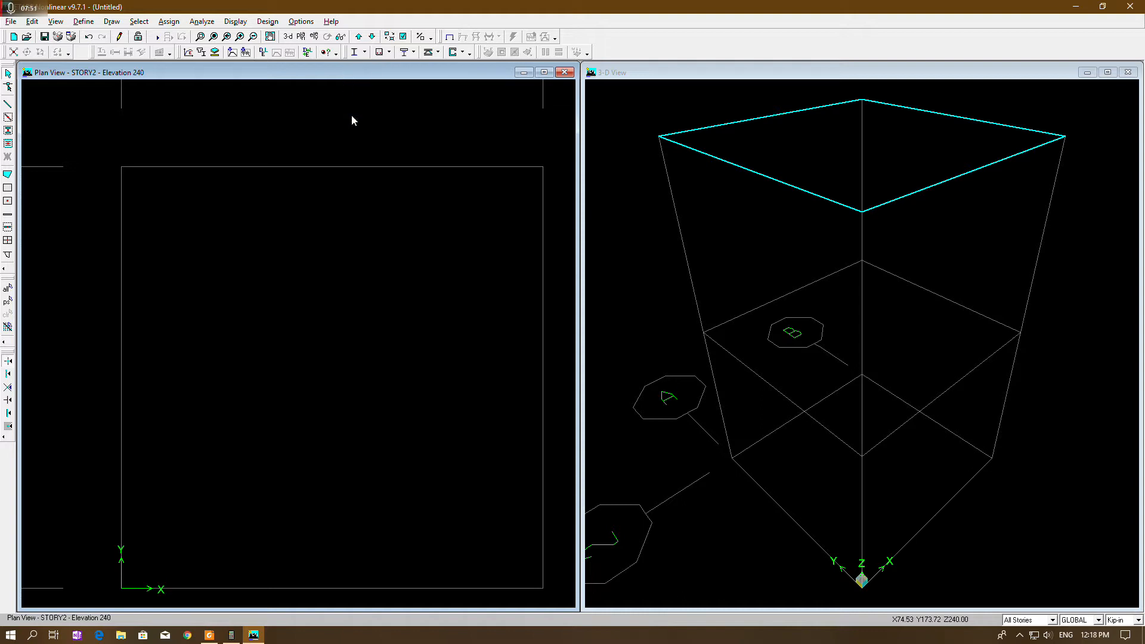
pyautogui.scroll(-3, 378, 206)
pyautogui.scroll(-1, 378, 204)
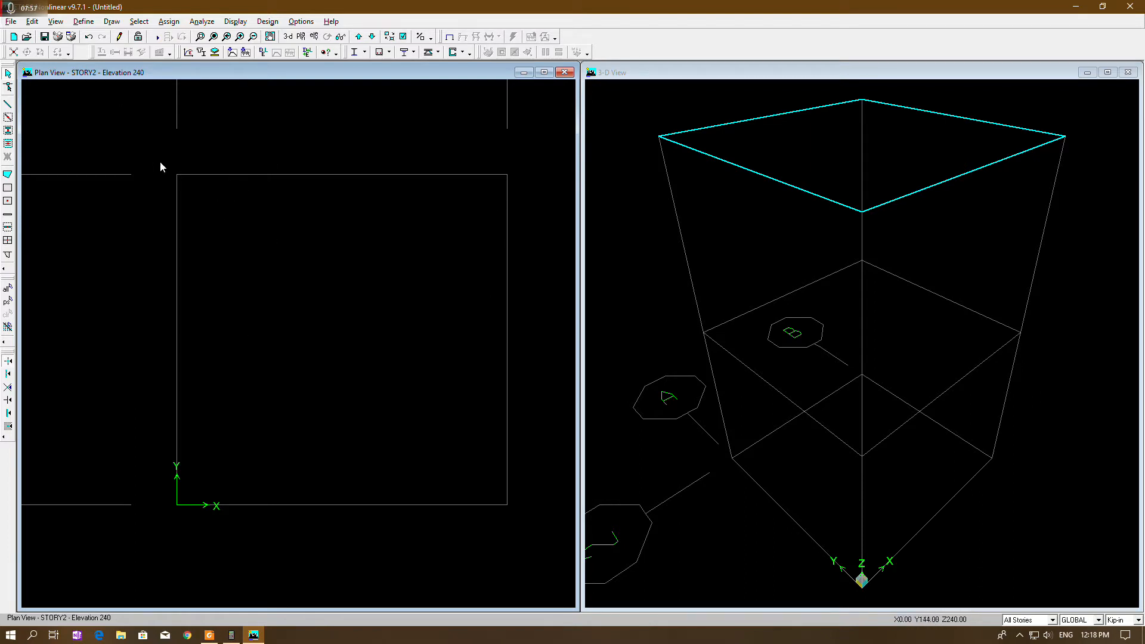
pyautogui.click(7, 131)
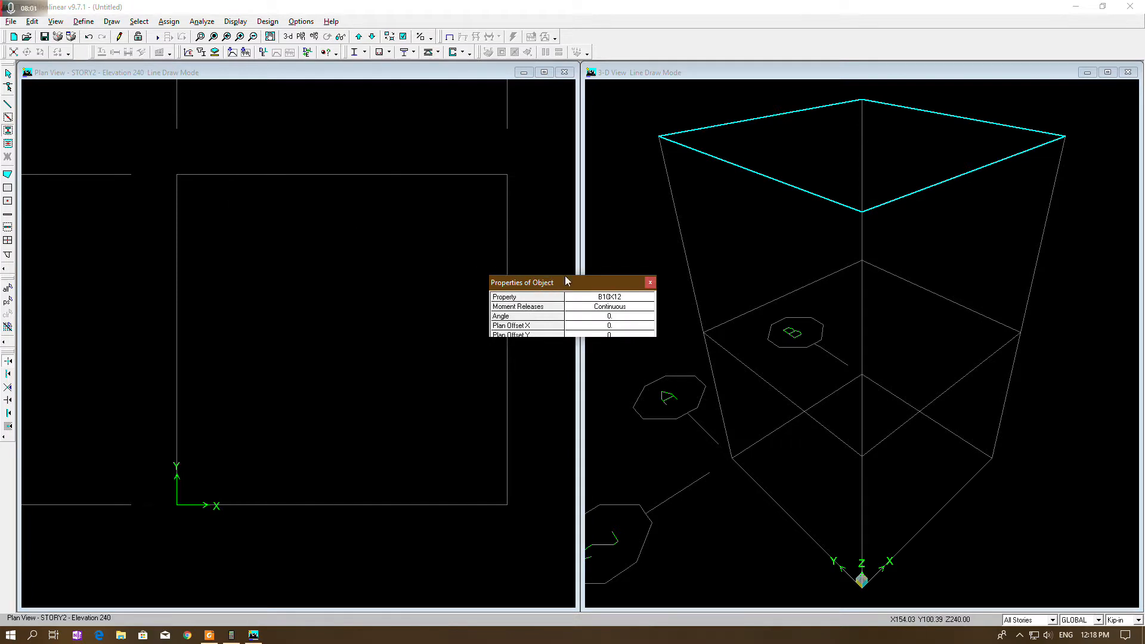
pyautogui.moveTo(567, 280); pyautogui.dragTo(621, 229)
pyautogui.click(696, 247)
pyautogui.click(702, 248)
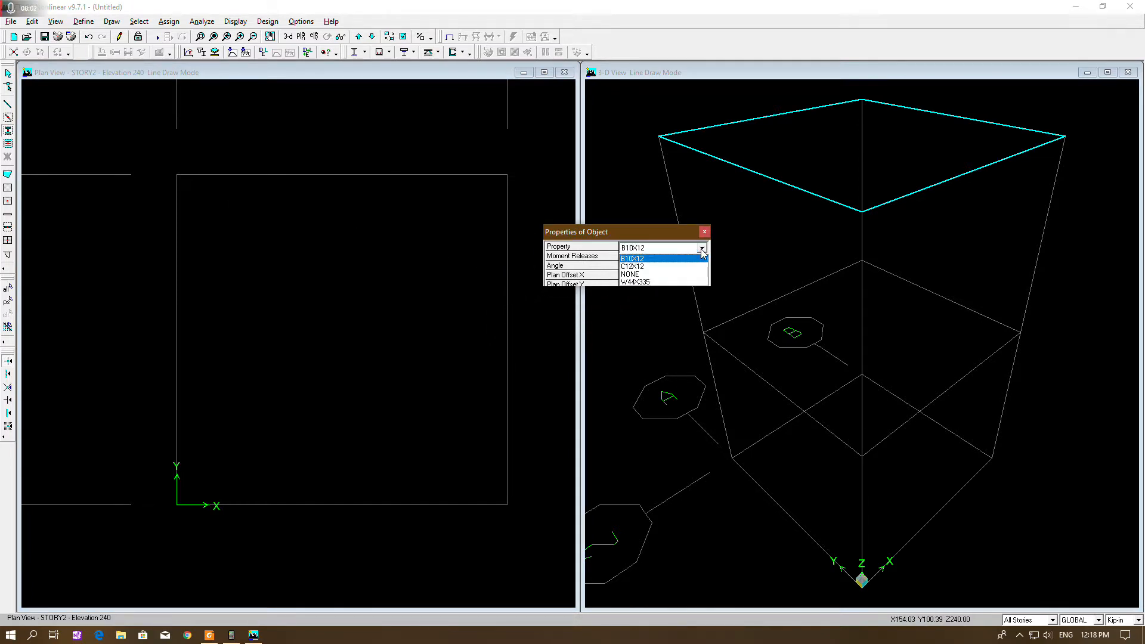
pyautogui.click(640, 270)
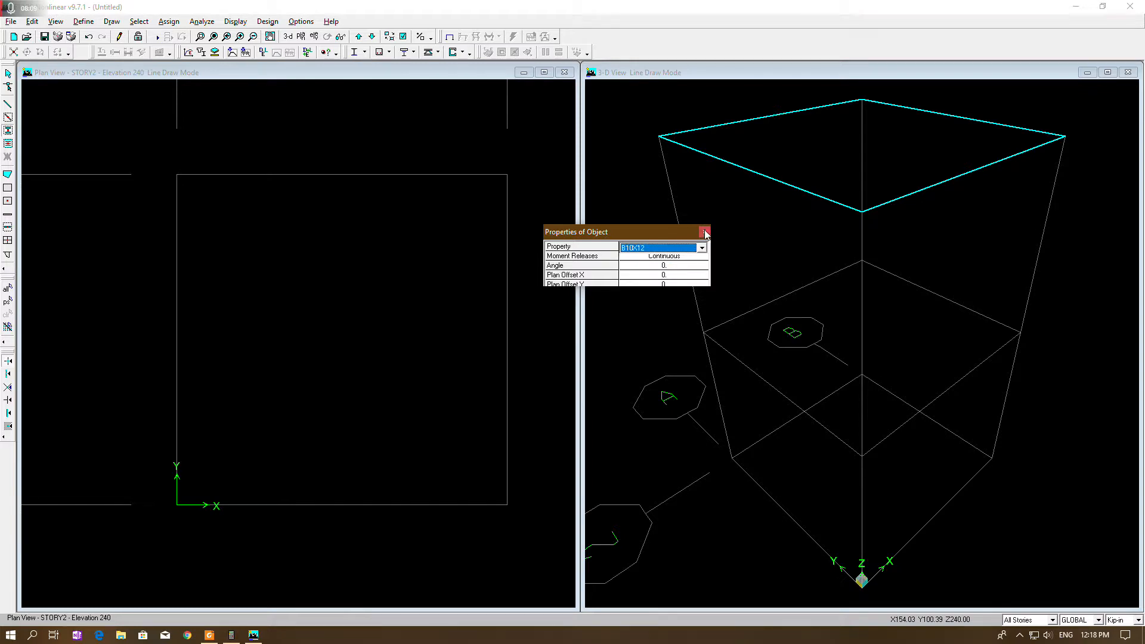
pyautogui.click(6, 72)
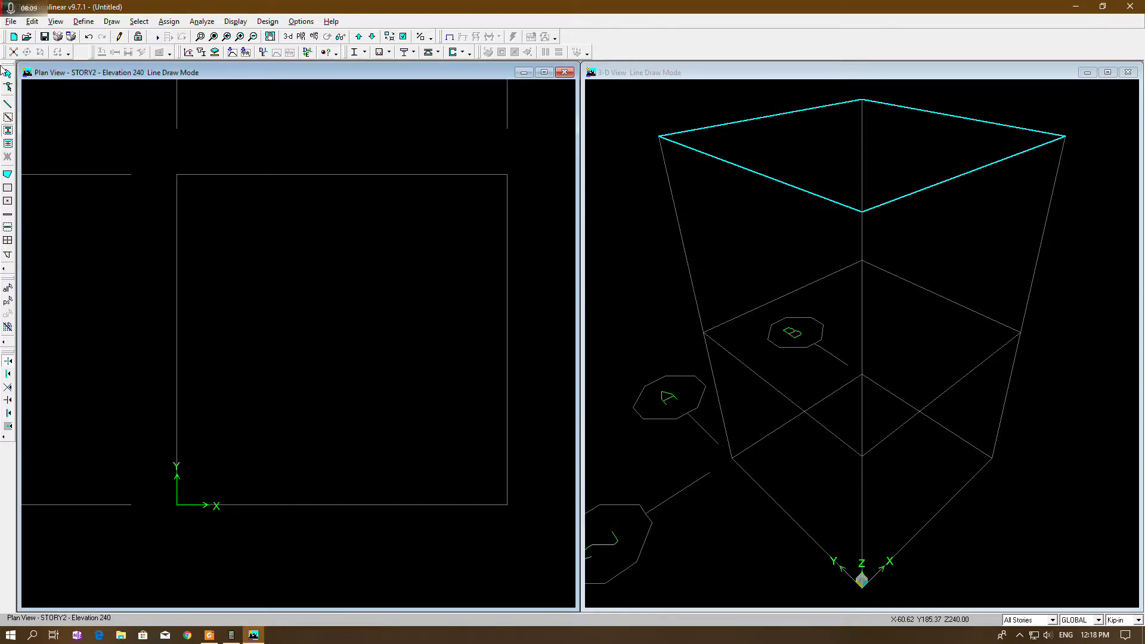
# Create C12X12 columns at all four grid intersections of the plan, spanning all stories.
pyautogui.click(8, 132)
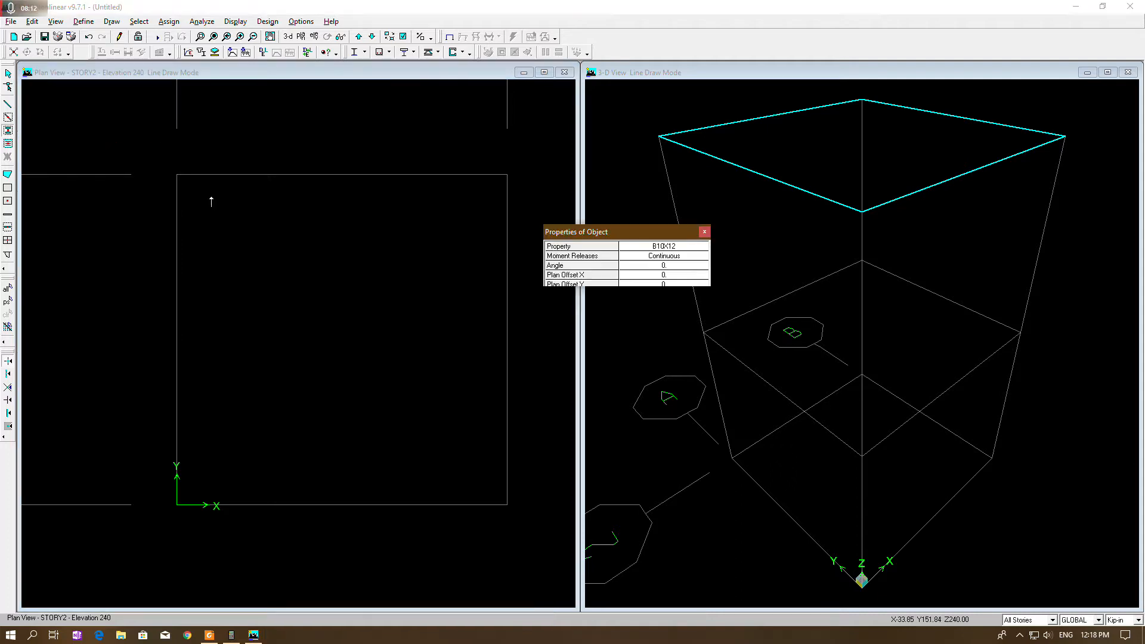
pyautogui.click(677, 248)
pyautogui.click(703, 249)
pyautogui.click(668, 266)
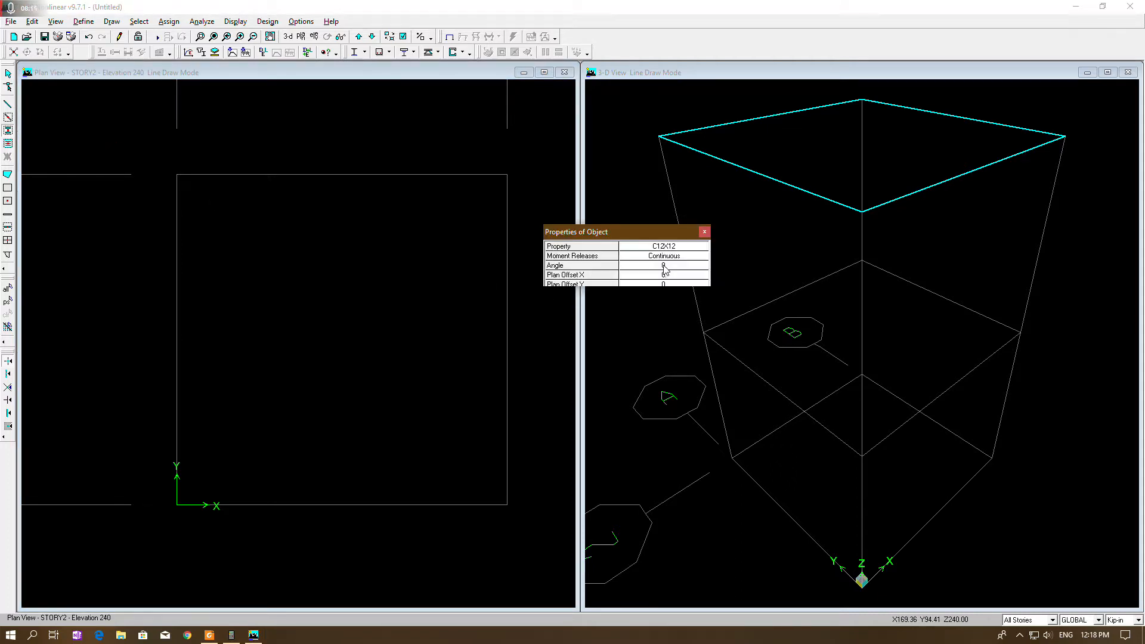
pyautogui.moveTo(671, 228); pyautogui.dragTo(696, 218)
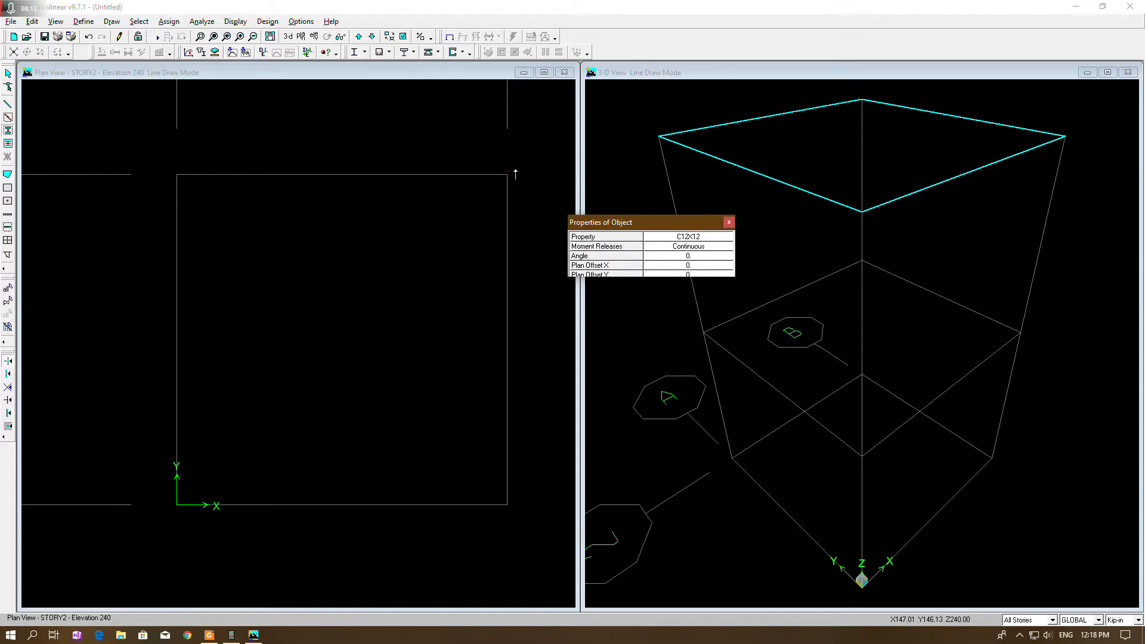
pyautogui.moveTo(525, 161)
pyautogui.mouseDown()
pyautogui.moveTo(164, 531)
pyautogui.moveTo(137, 535)
pyautogui.mouseUp()
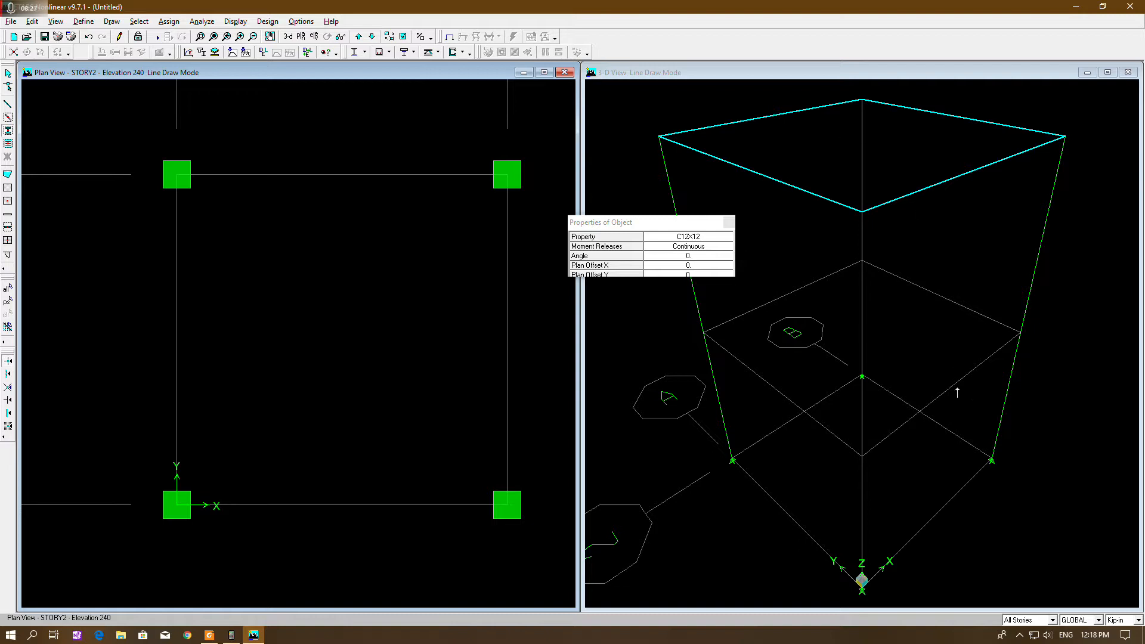
pyautogui.click(729, 222)
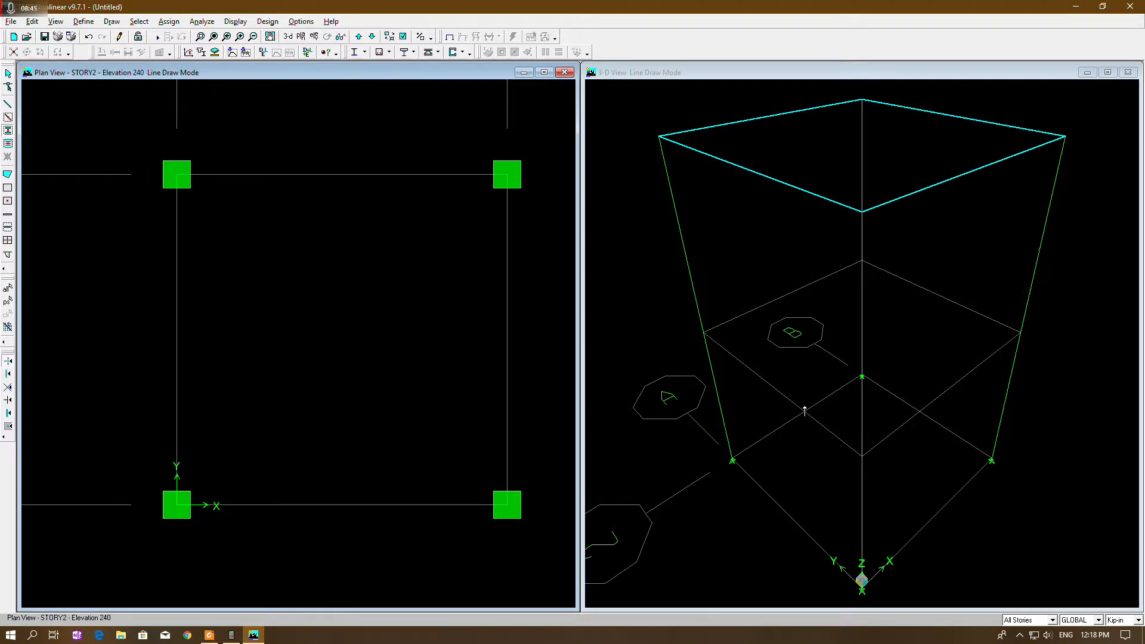
# Switch the drawing scope to One Story and draw B10X12 beams along the four grid lines between the columns on STORY2.
pyautogui.click(1038, 623)
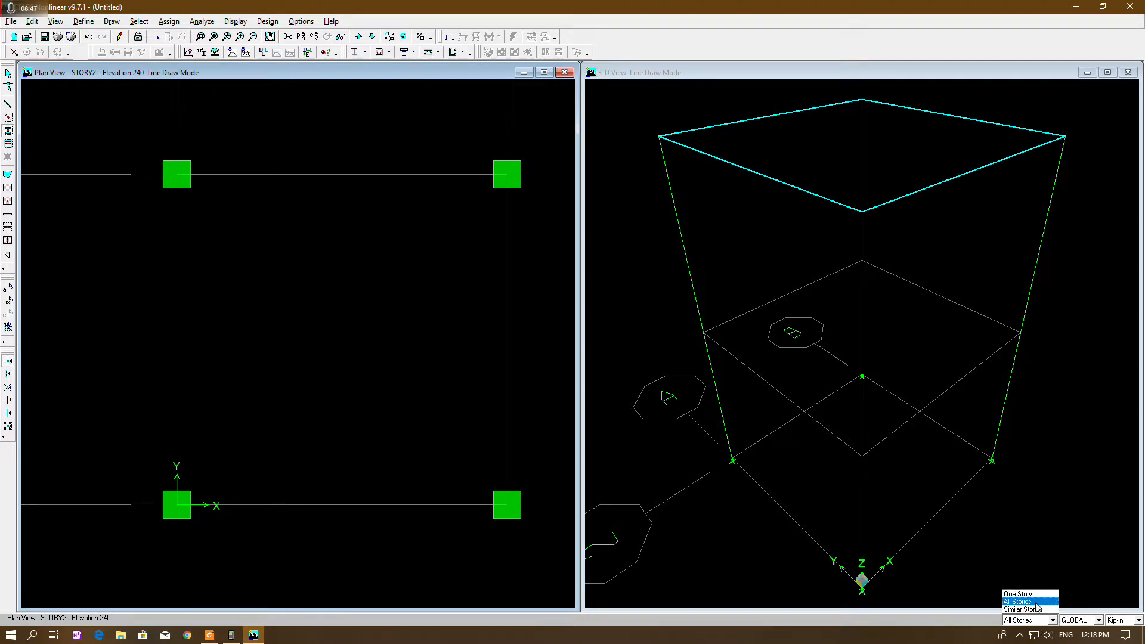
pyautogui.click(1034, 600)
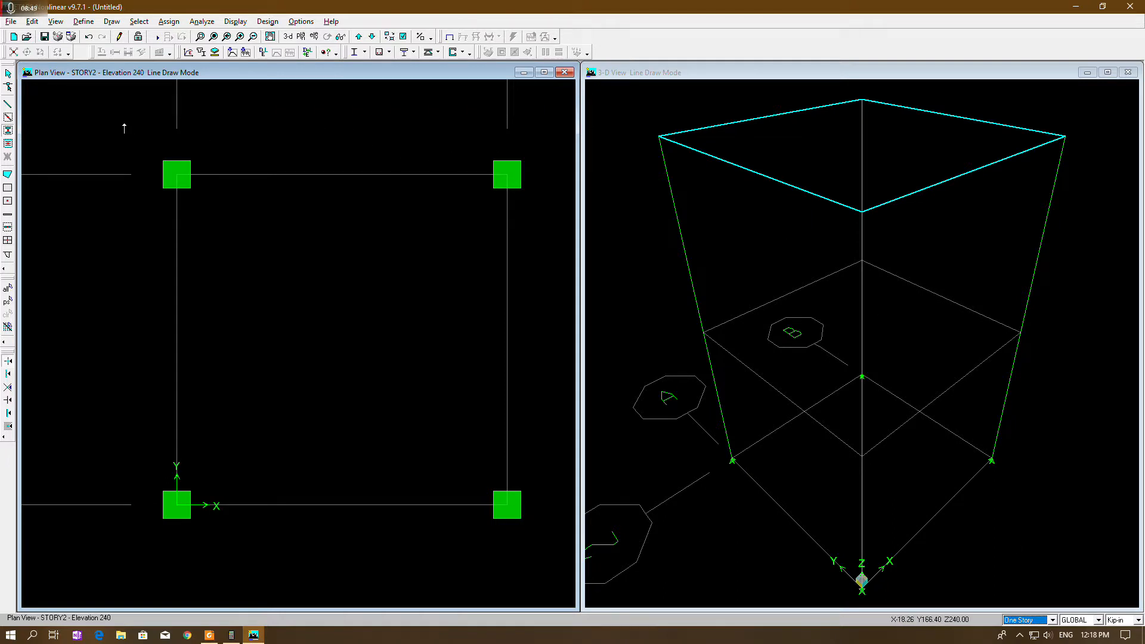
pyautogui.click(8, 118)
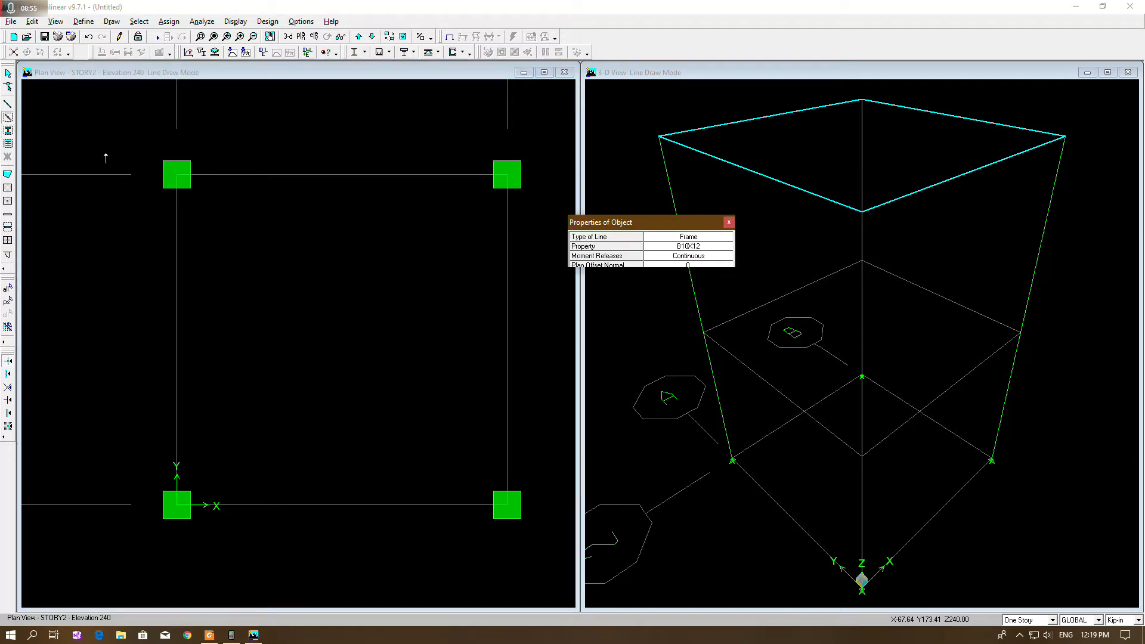
pyautogui.click(701, 246)
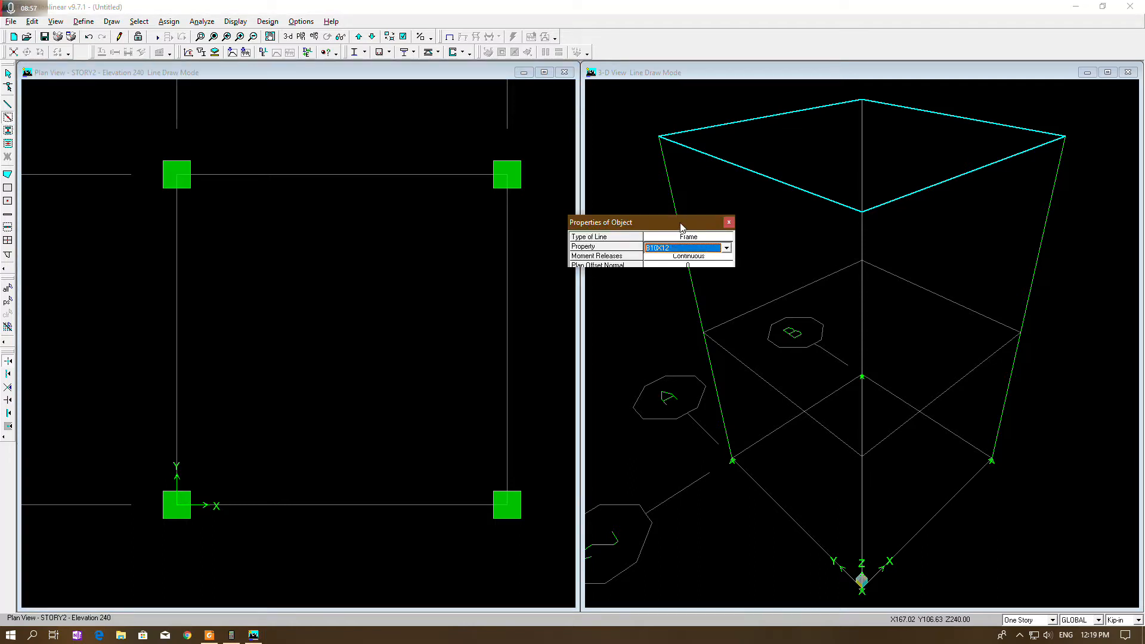
pyautogui.moveTo(682, 226); pyautogui.dragTo(689, 169)
pyautogui.click(314, 178)
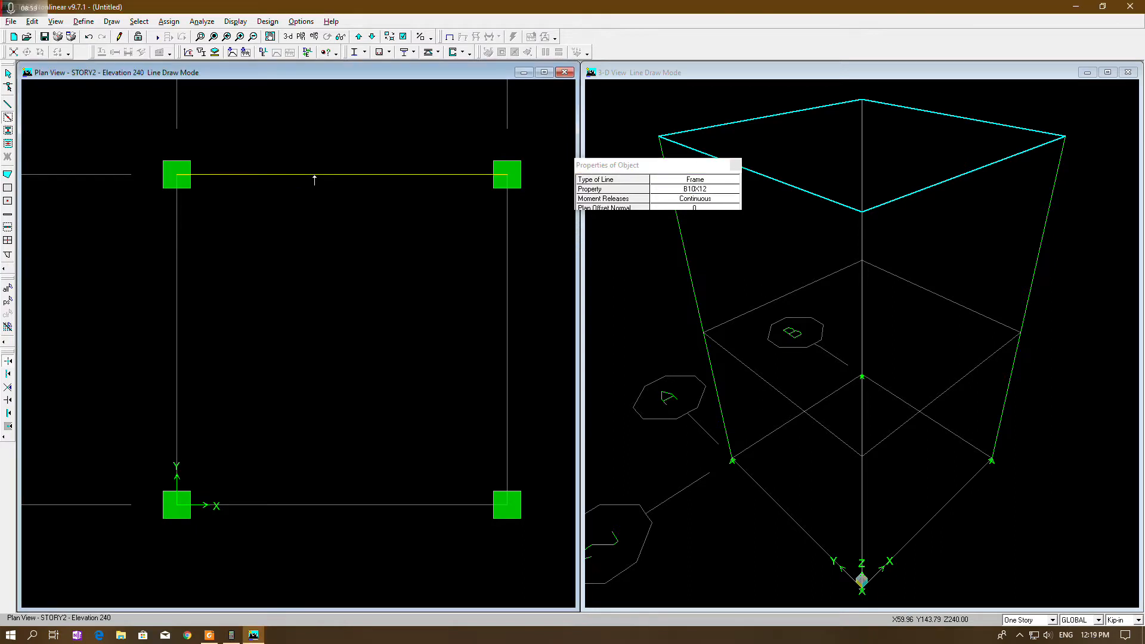
pyautogui.click(177, 301)
pyautogui.click(374, 506)
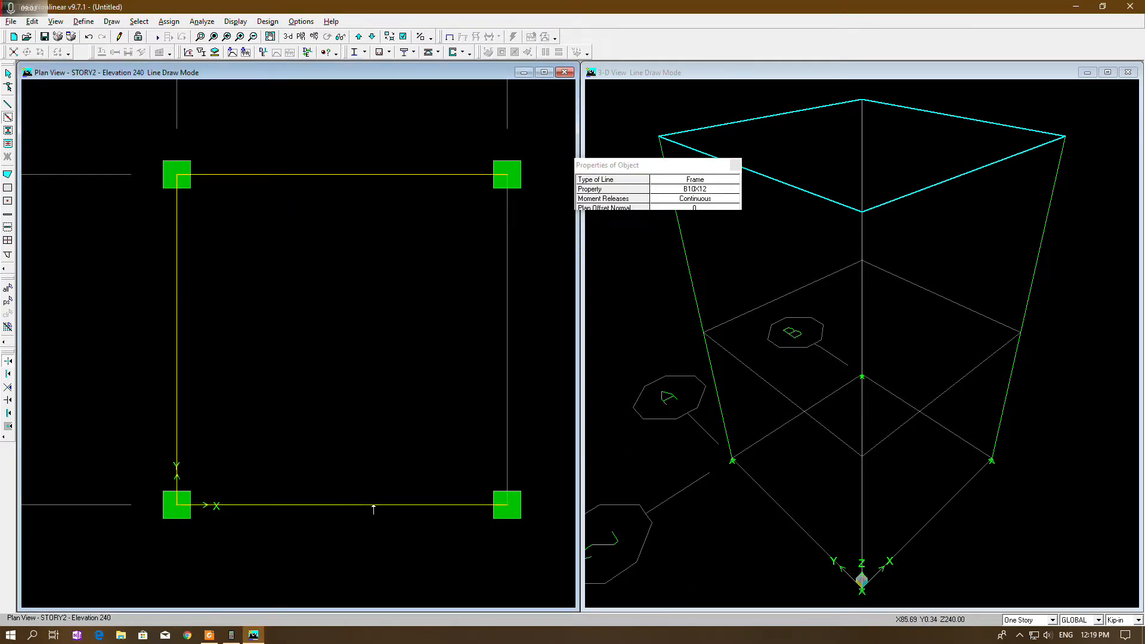
pyautogui.click(506, 380)
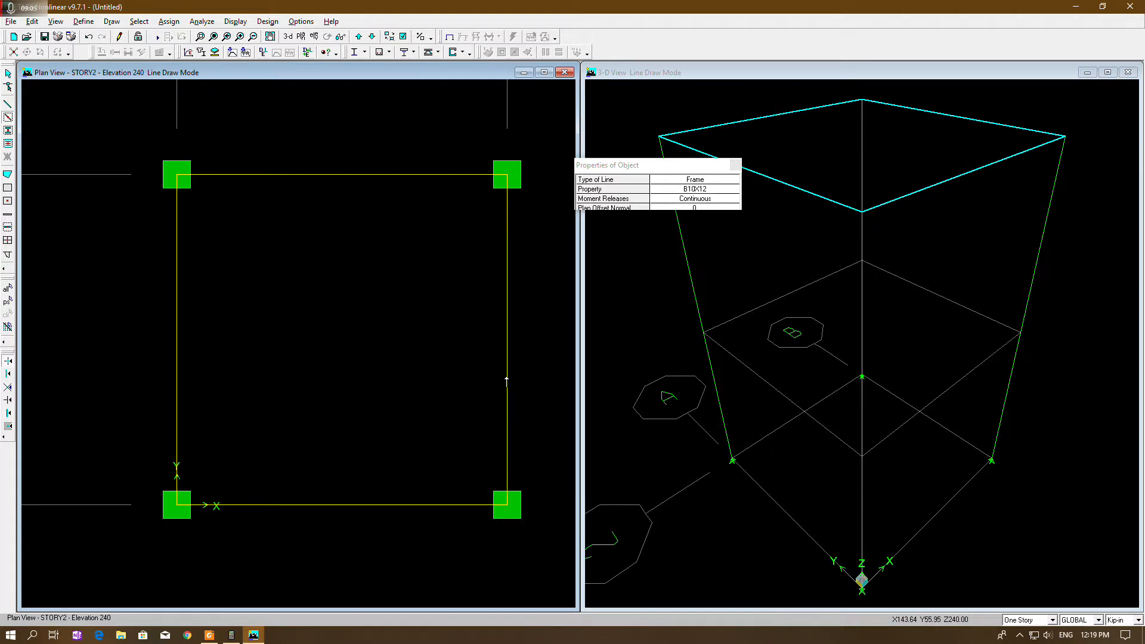
# End beam drawing on STORY2, close the object properties, and make the 3-D view active to check the new beams.
pyautogui.click(678, 165)
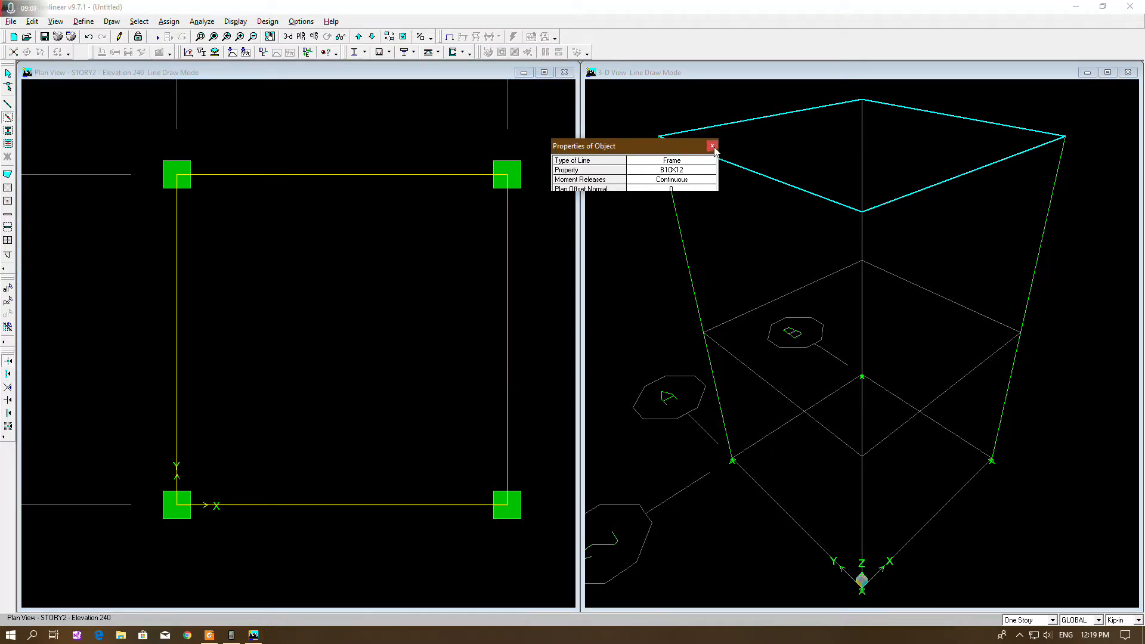
pyautogui.click(736, 165)
pyautogui.click(7, 70)
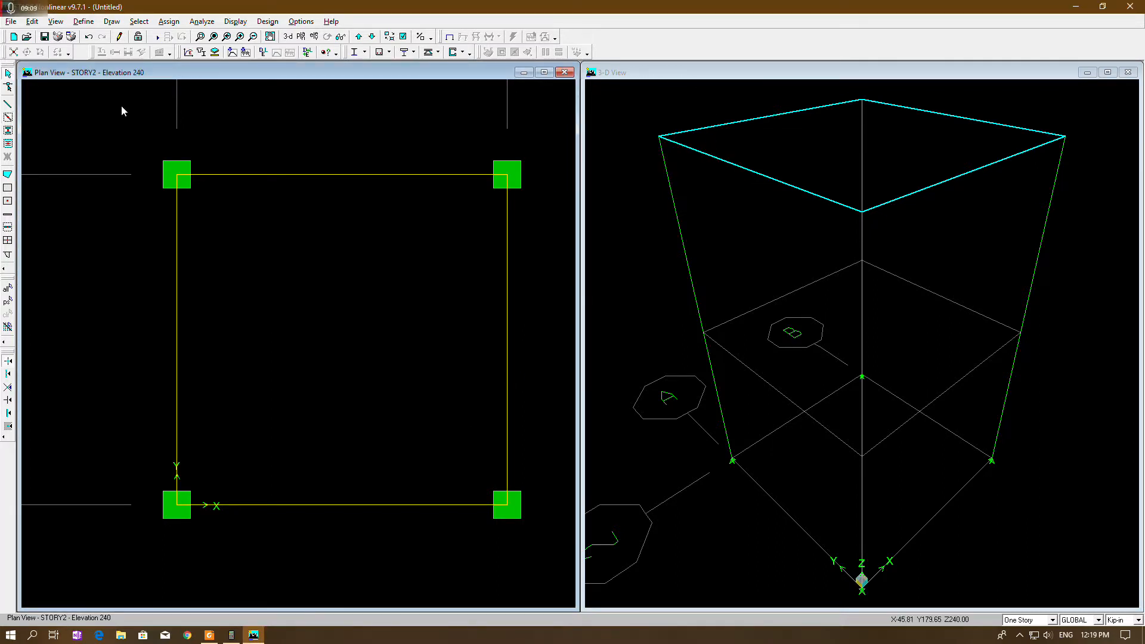
pyautogui.click(789, 70)
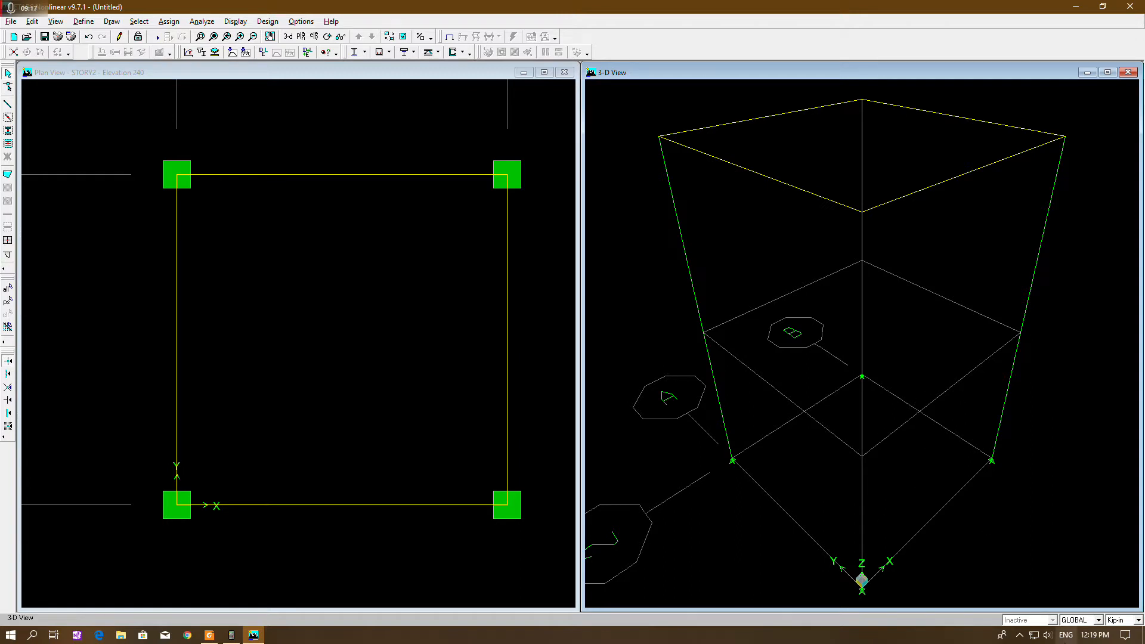
# Move the plan view down to STORY1 and draw B10X12 beams along the four grid lines between the columns.
pyautogui.click(390, 77)
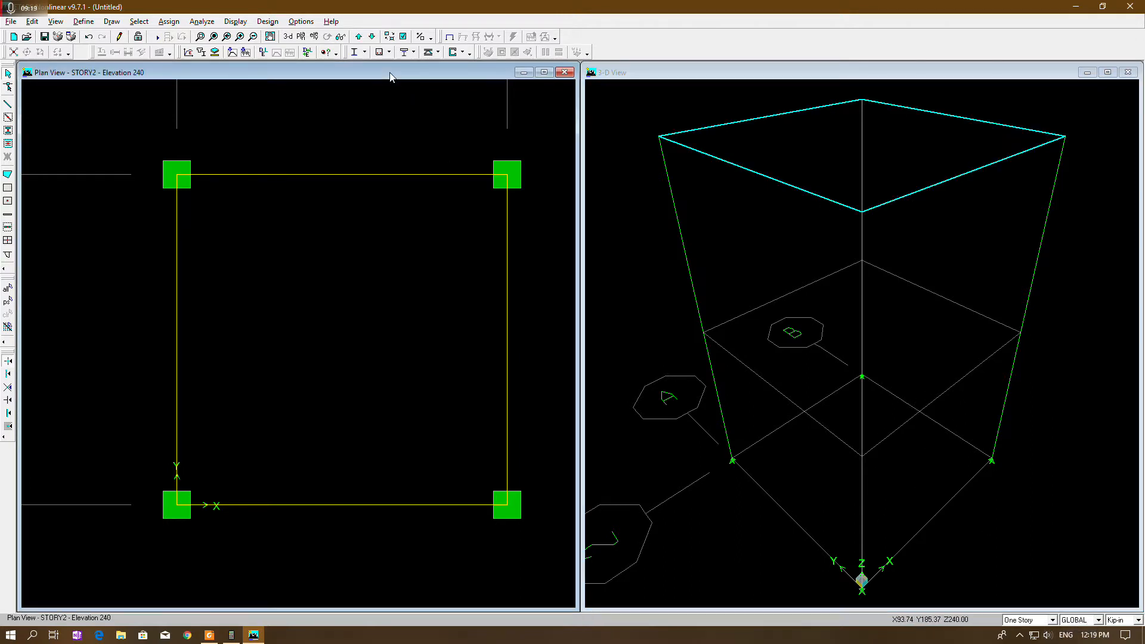
pyautogui.click(371, 37)
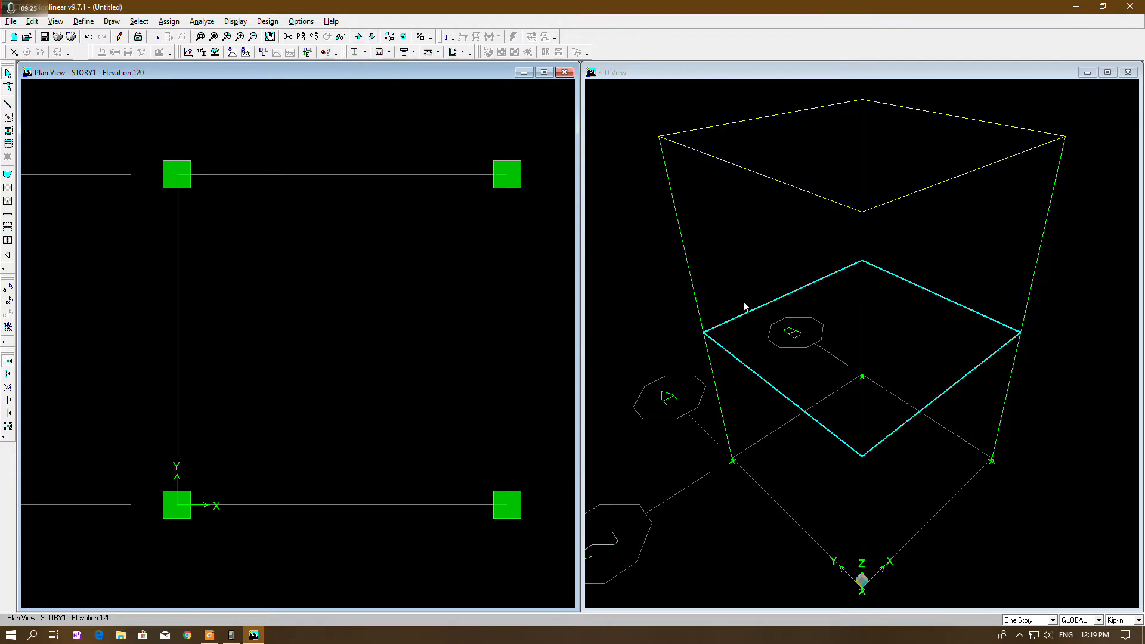
pyautogui.click(9, 118)
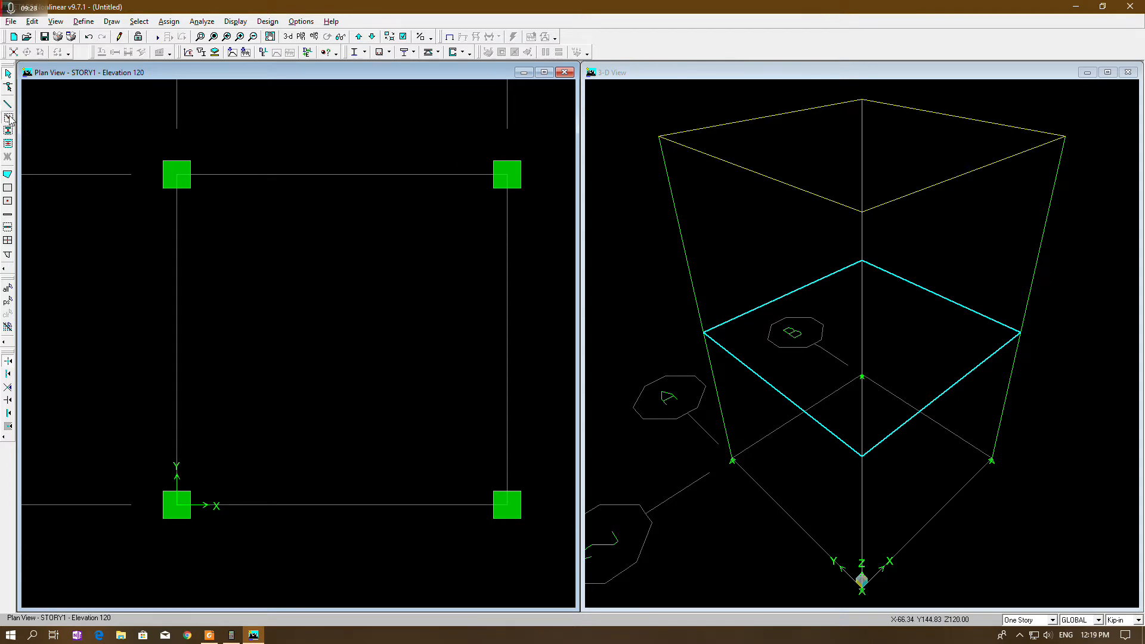
pyautogui.click(367, 174)
pyautogui.click(176, 286)
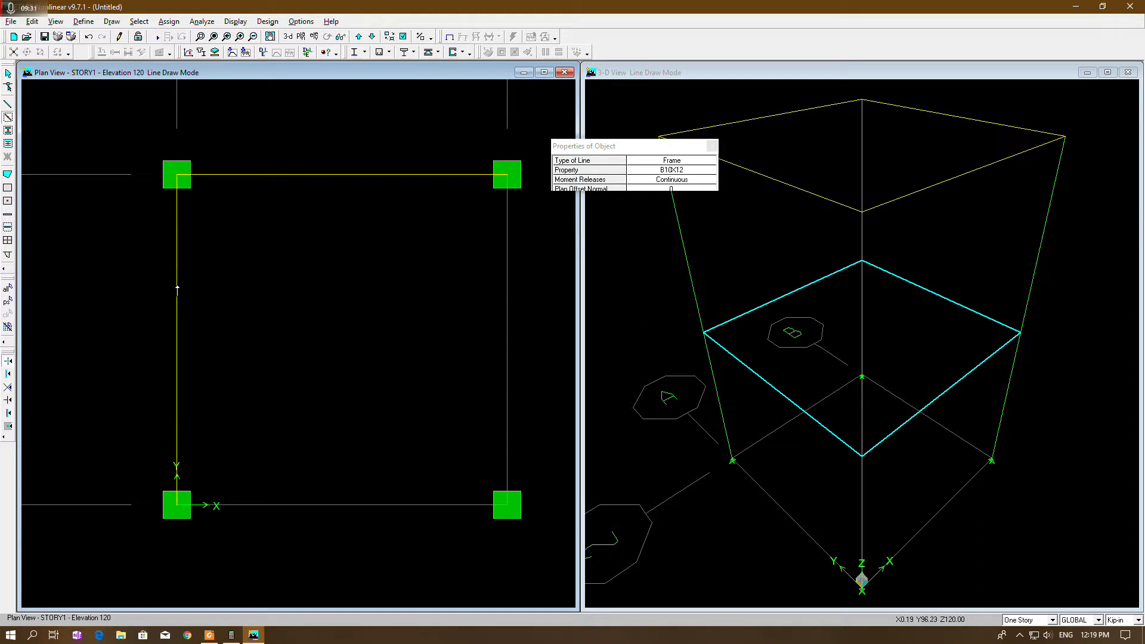
pyautogui.click(340, 510)
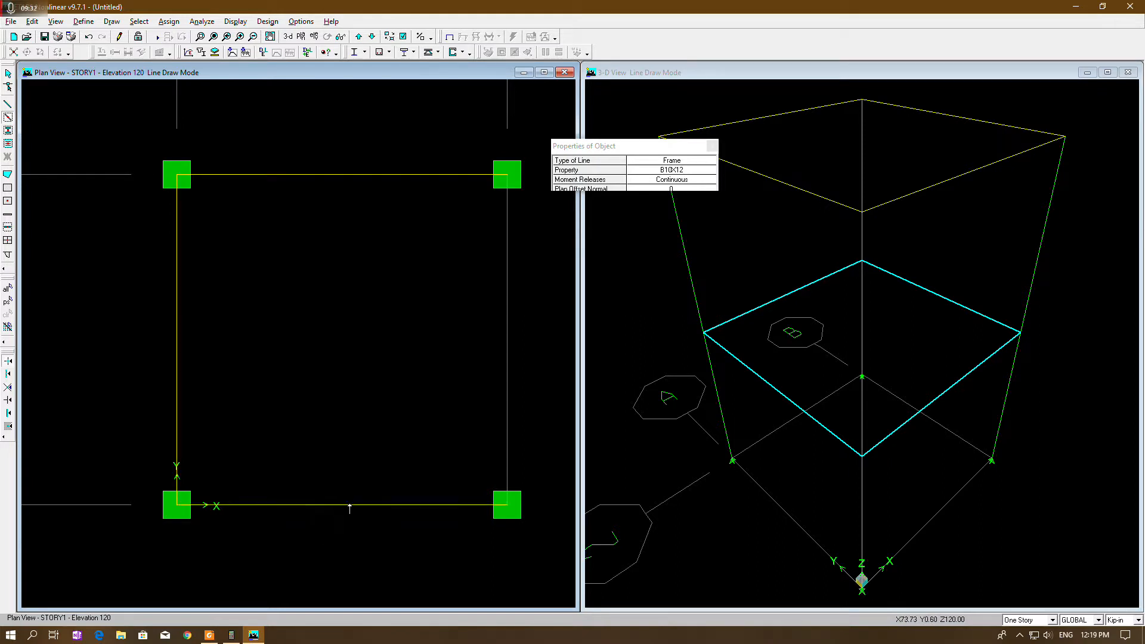
pyautogui.click(507, 385)
pyautogui.click(712, 146)
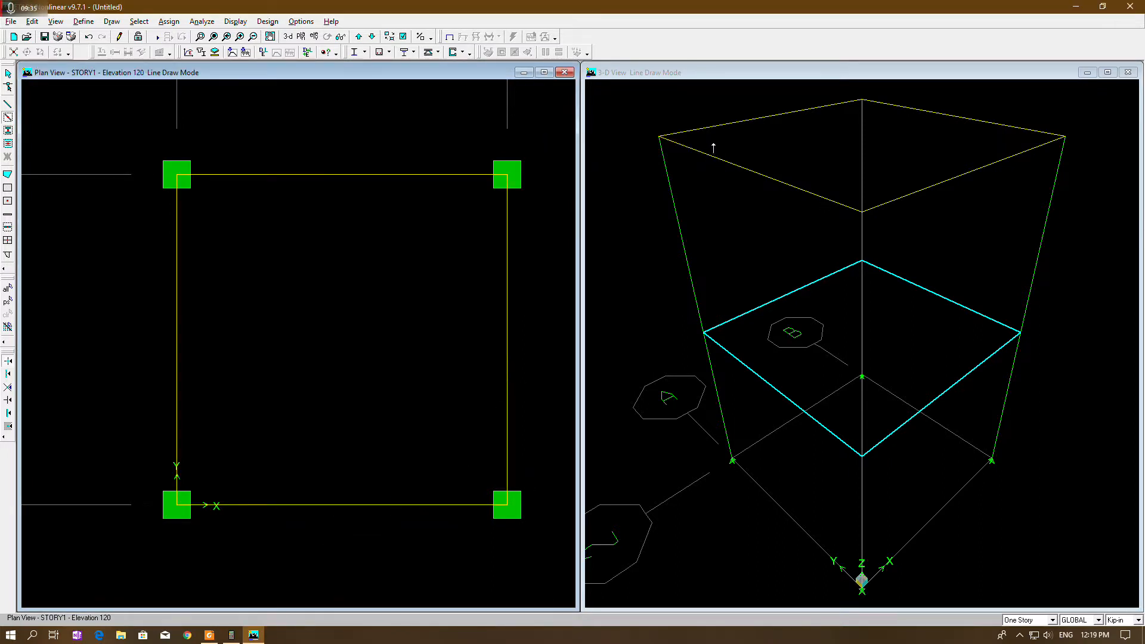
pyautogui.click(7, 73)
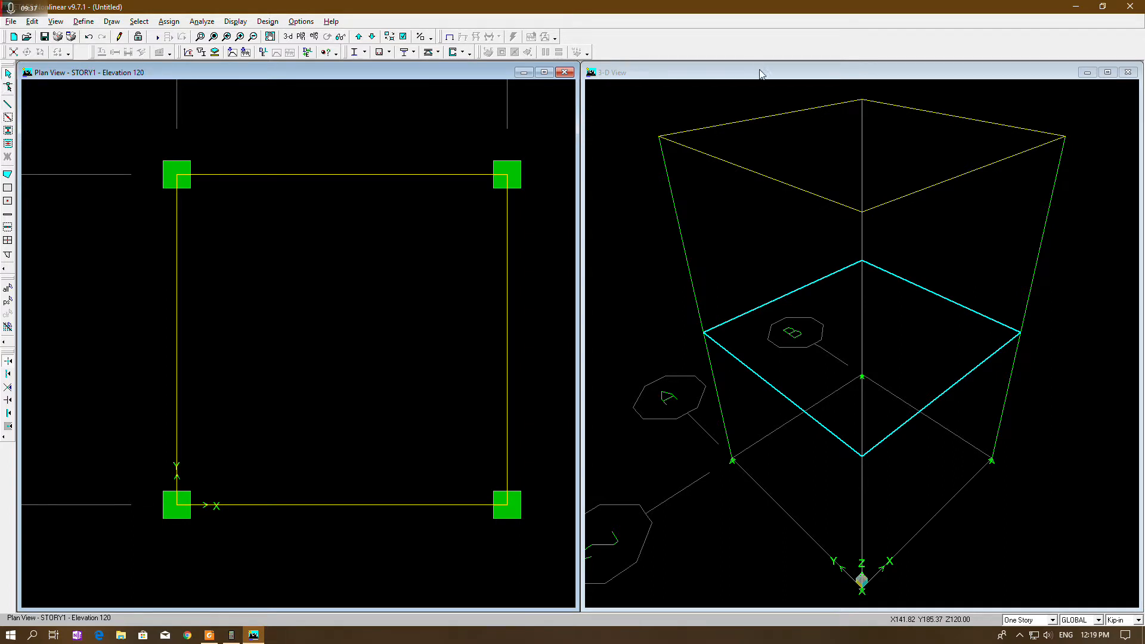
pyautogui.click(759, 69)
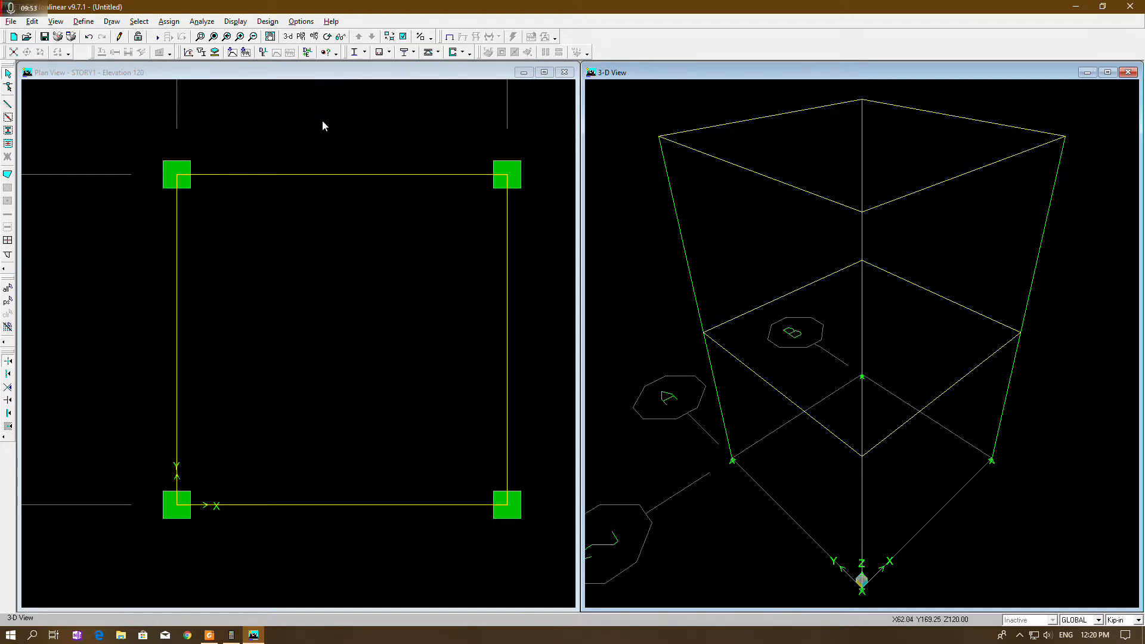
# Return the plan view to STORY2 and draw an S4 slab area through the four column corners.
pyautogui.click(352, 82)
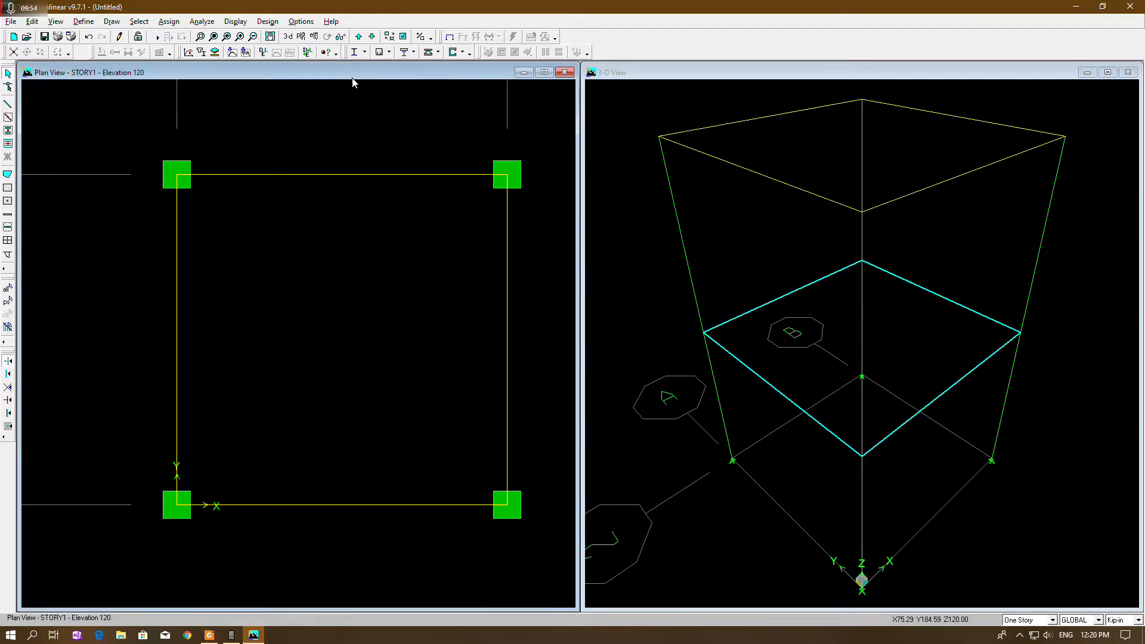
pyautogui.click(356, 40)
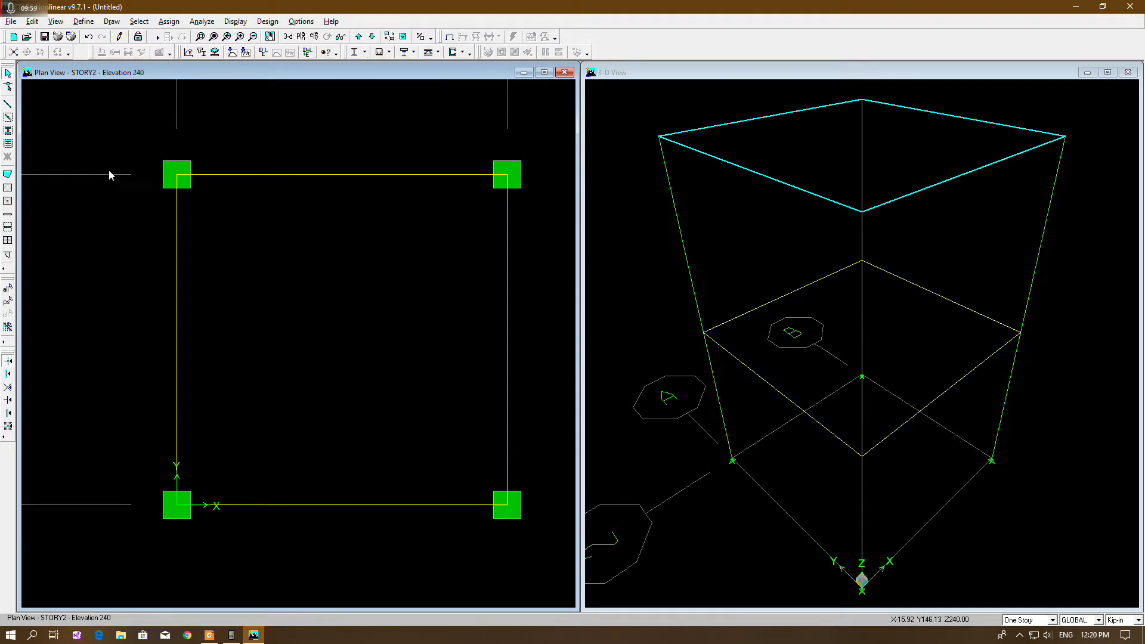
pyautogui.click(8, 175)
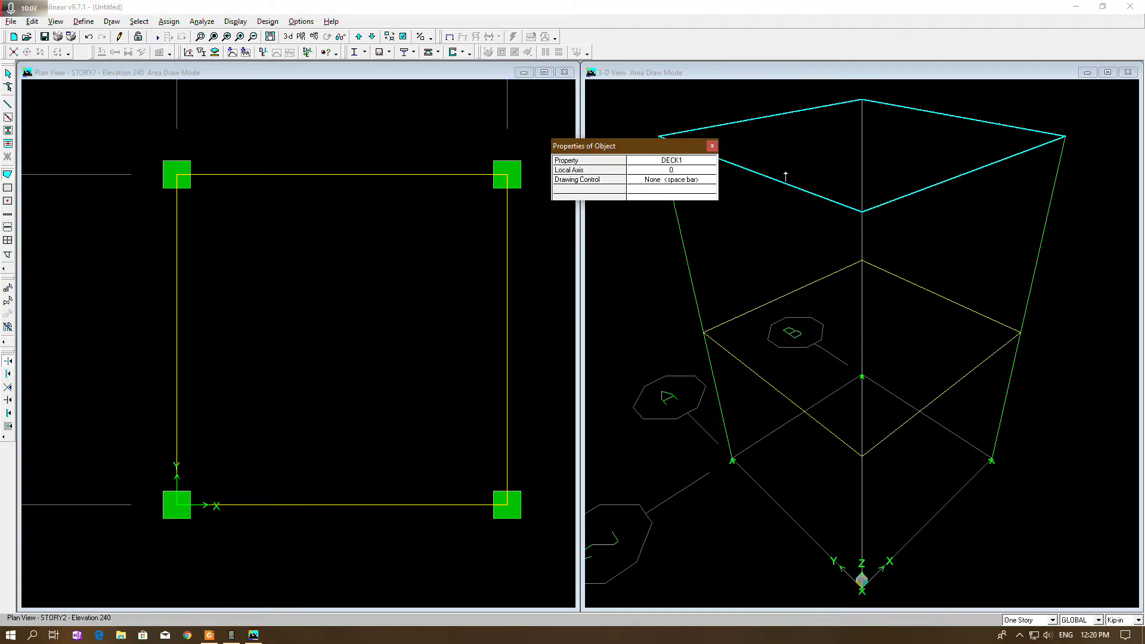
pyautogui.click(673, 163)
pyautogui.click(710, 161)
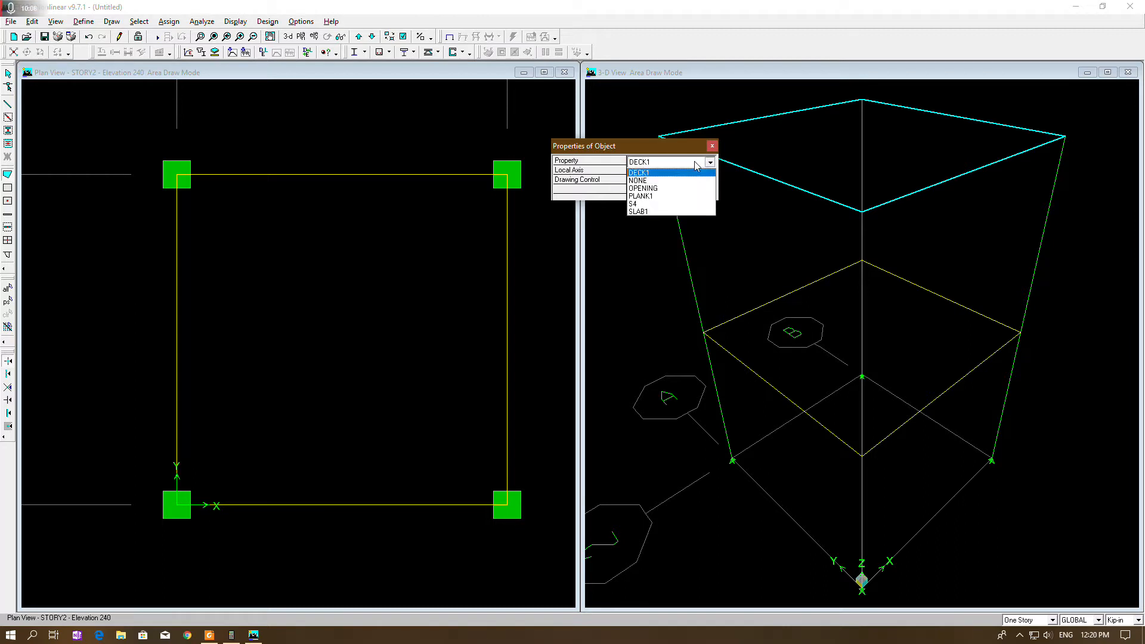
pyautogui.click(641, 205)
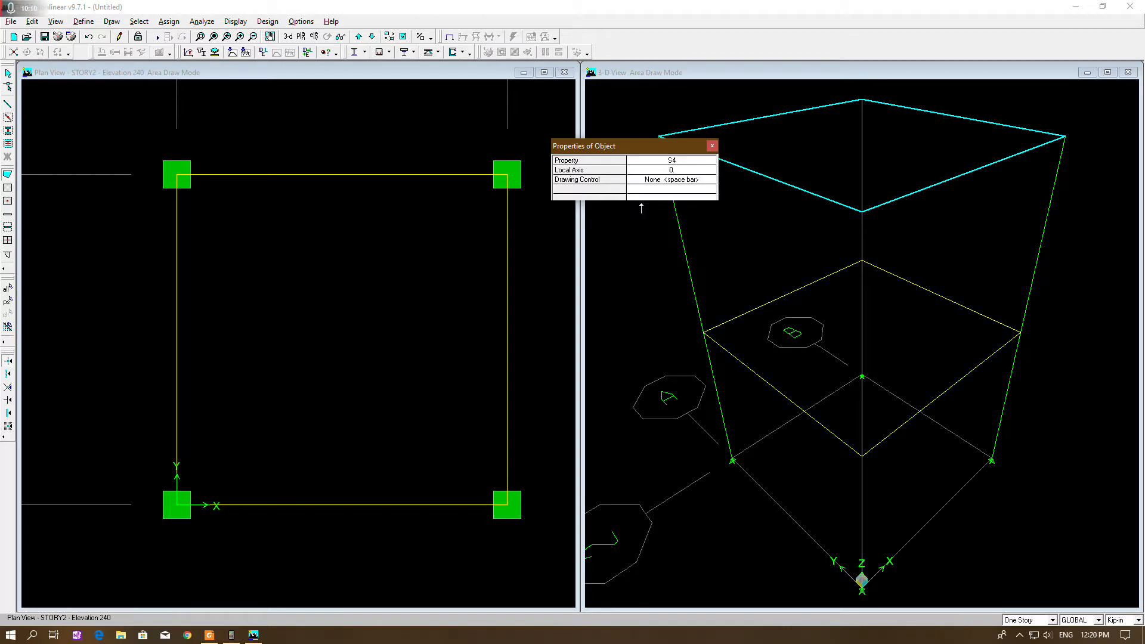
pyautogui.click(178, 174)
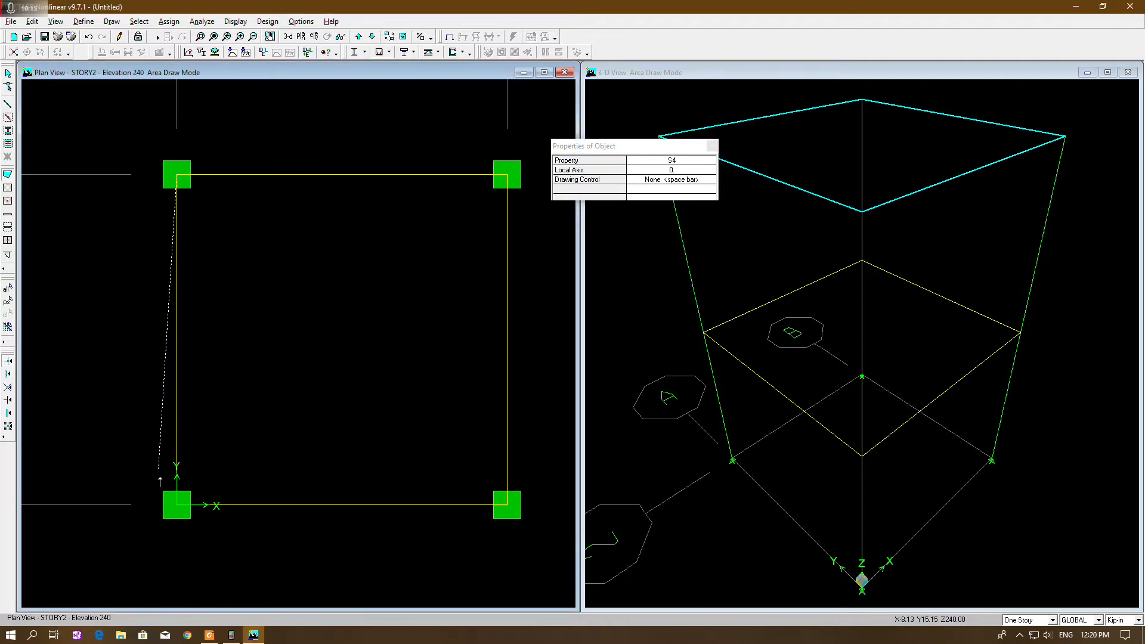
pyautogui.click(177, 505)
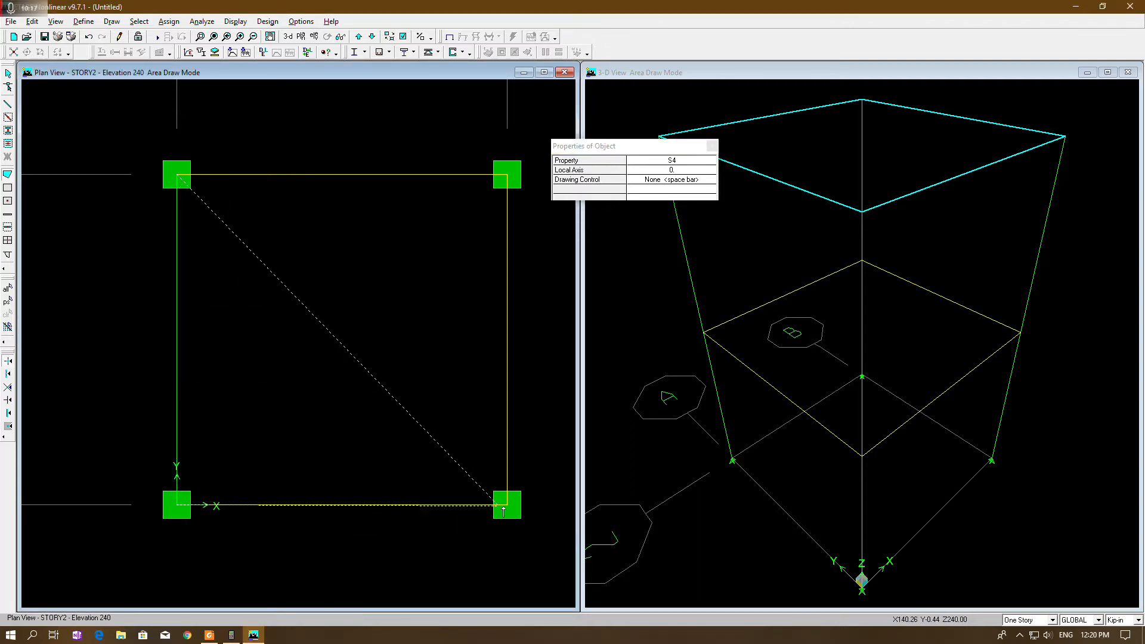
pyautogui.click(508, 505)
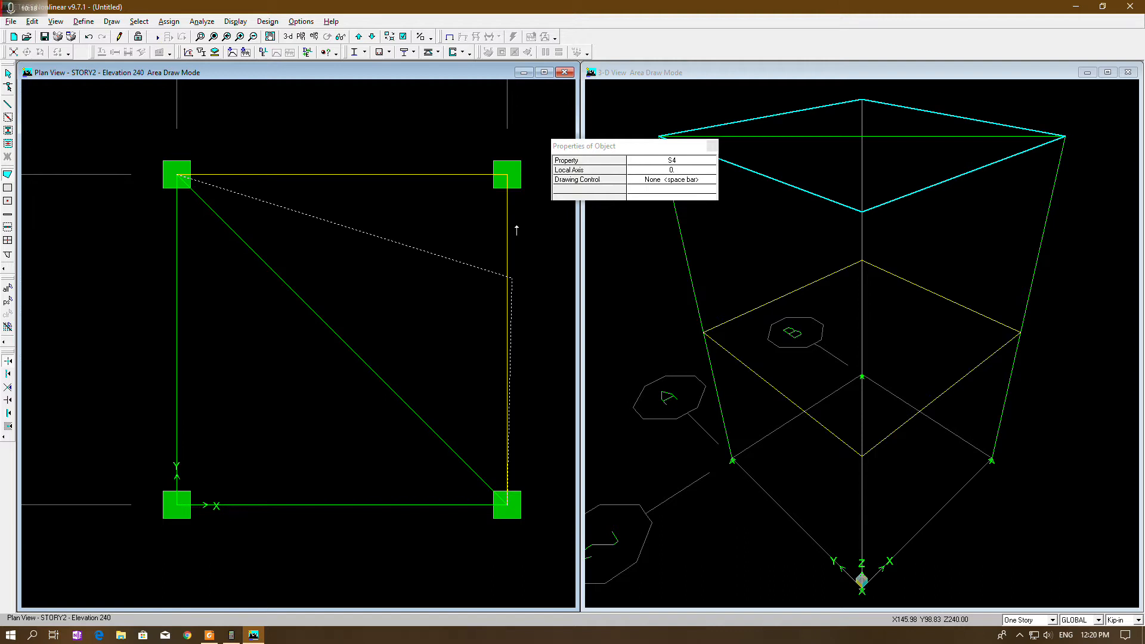
pyautogui.click(508, 174)
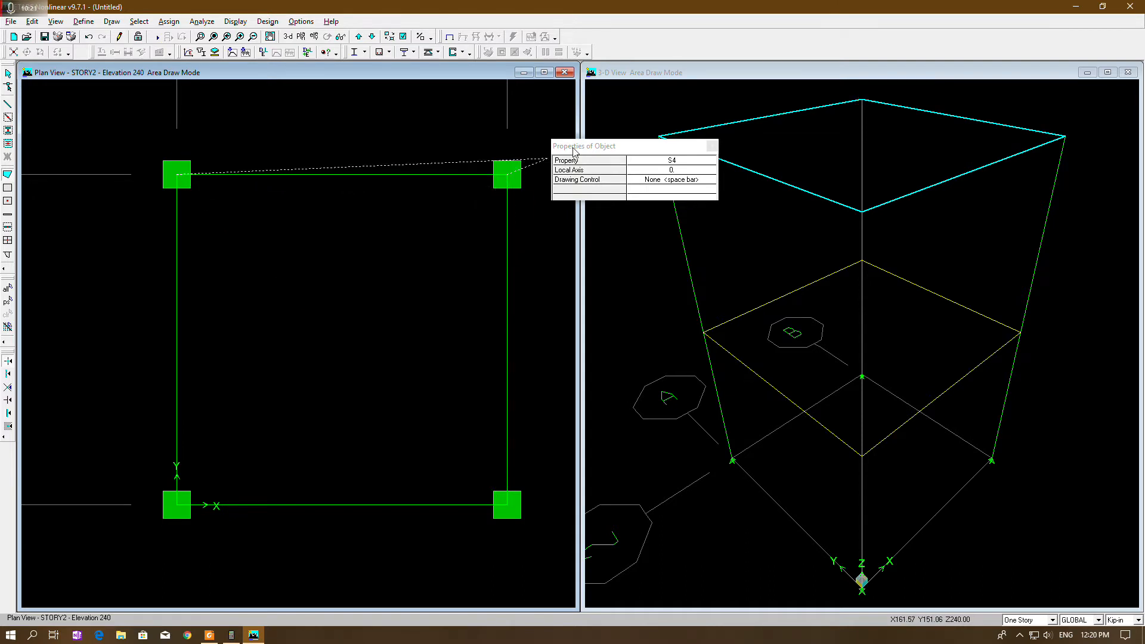
pyautogui.press('Return')
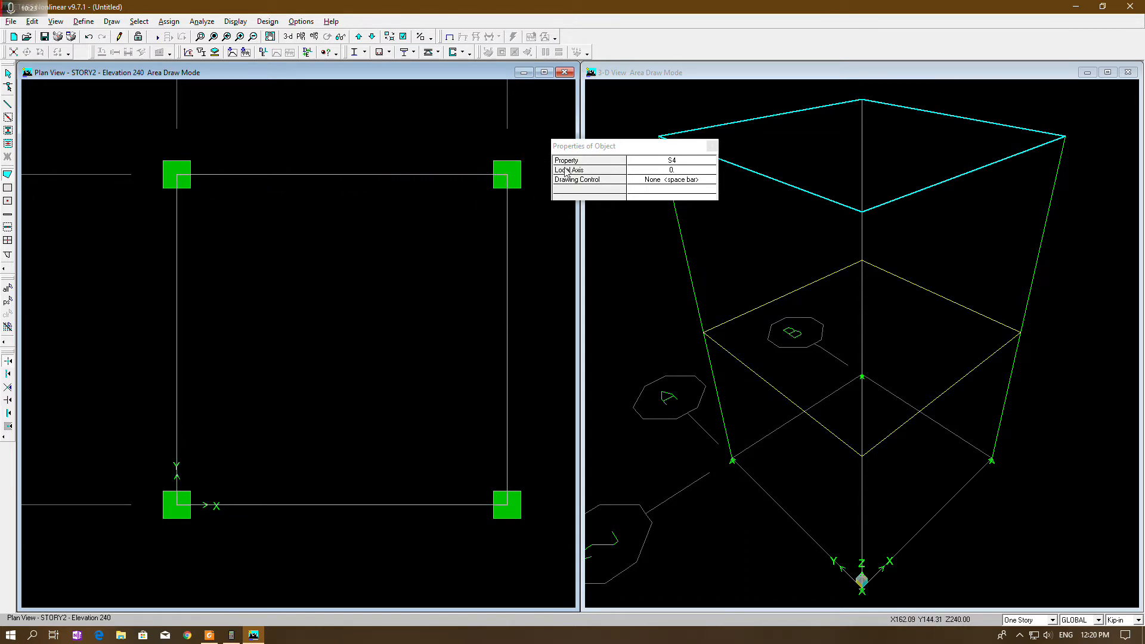
pyautogui.moveTo(637, 148); pyautogui.dragTo(596, 102)
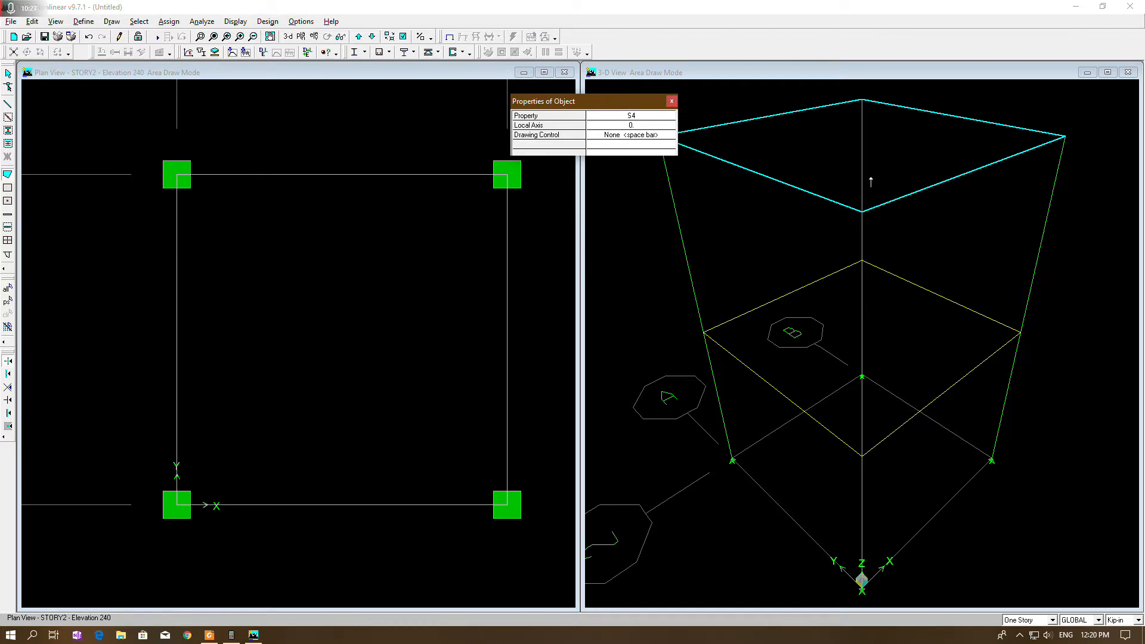
pyautogui.click(670, 102)
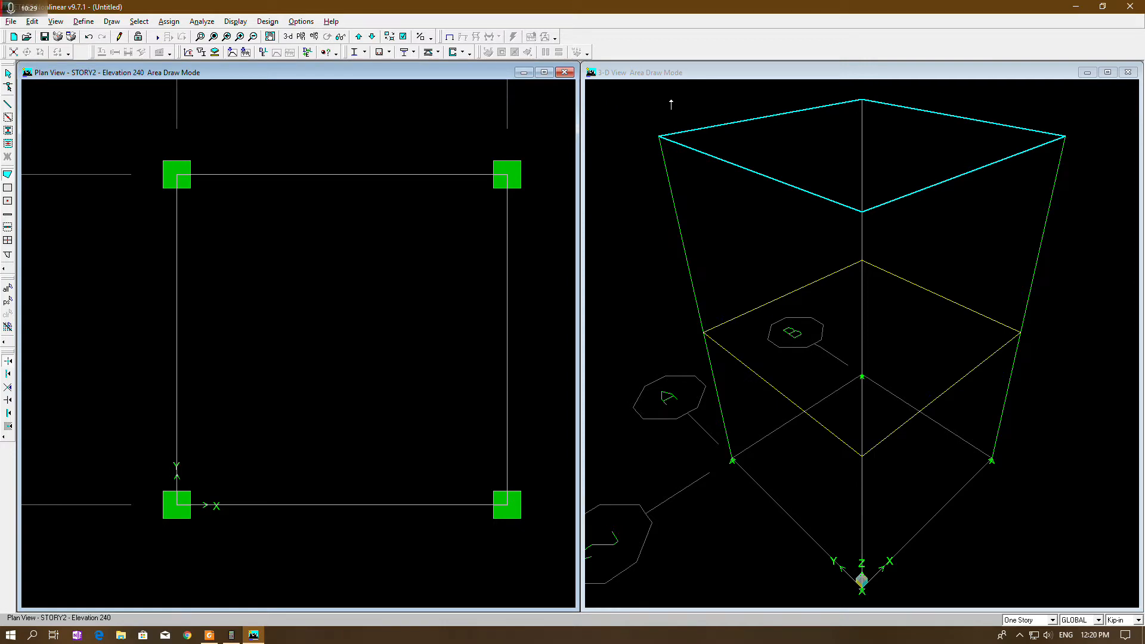
# Turn on Object Fill in the plan view and in the 3-D view with Apply to All Windows, and leave area drawing.
pyautogui.click(403, 37)
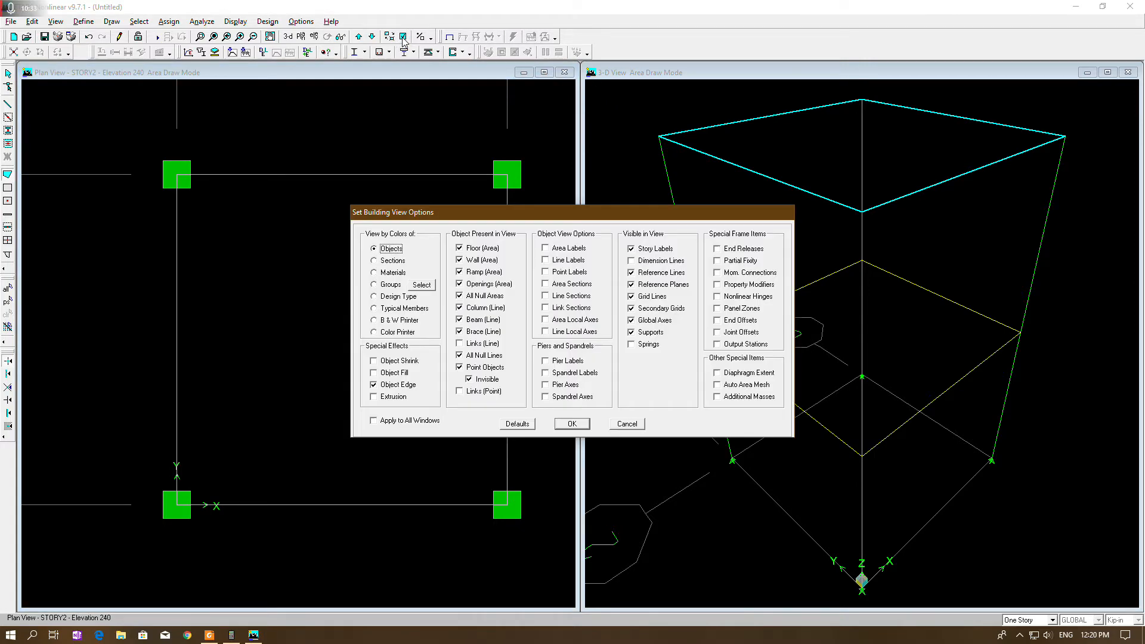
pyautogui.click(375, 373)
pyautogui.click(572, 424)
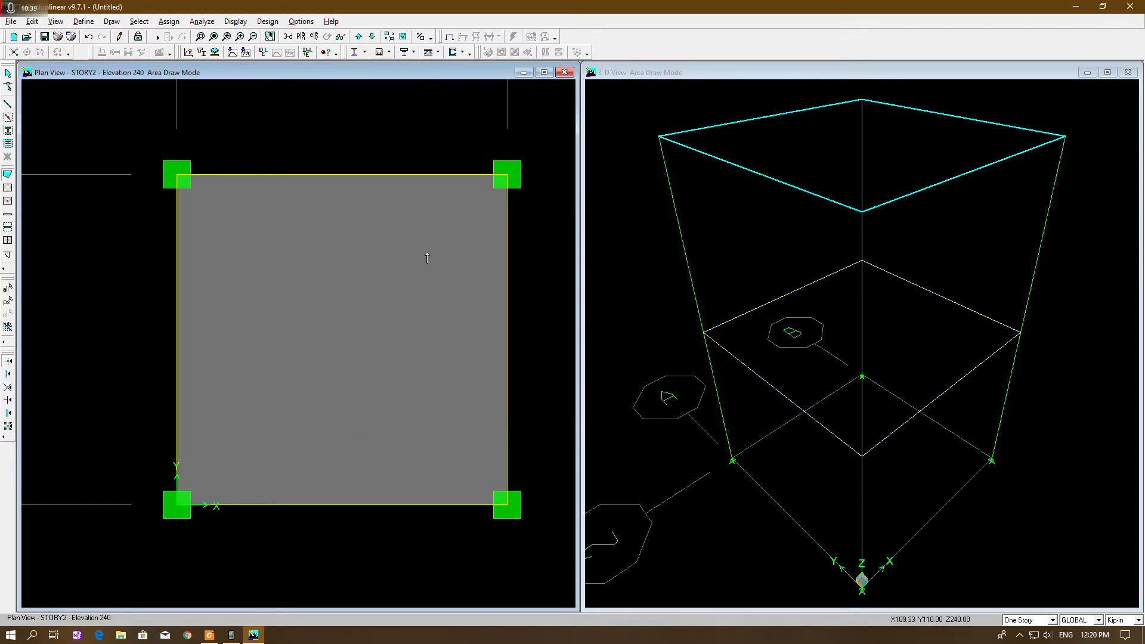
pyautogui.click(646, 75)
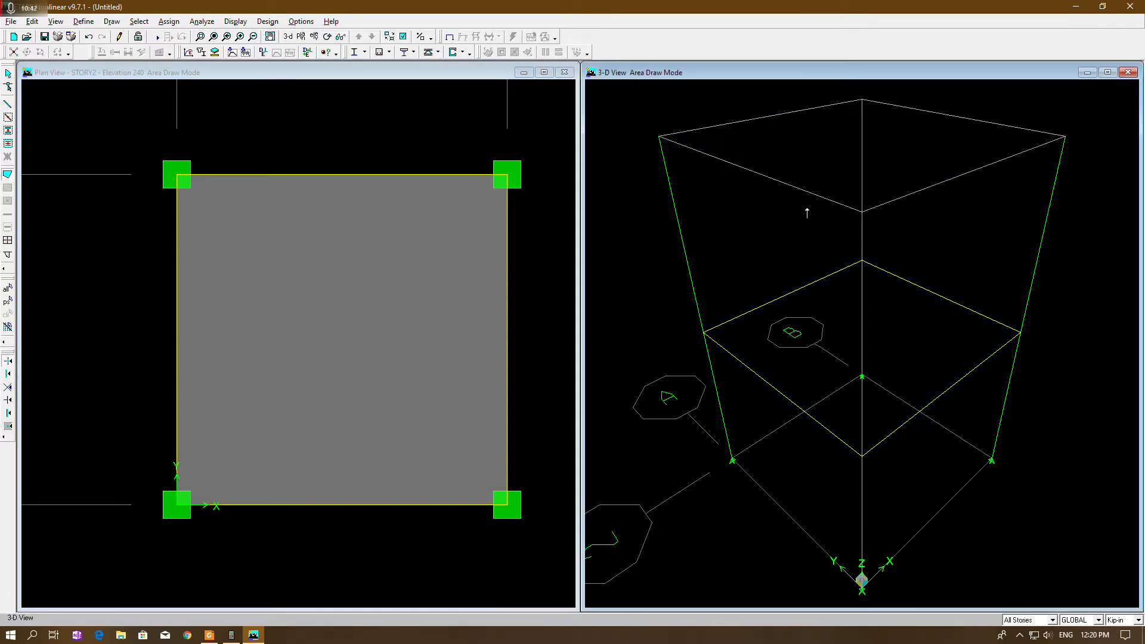
pyautogui.click(404, 37)
pyautogui.click(382, 373)
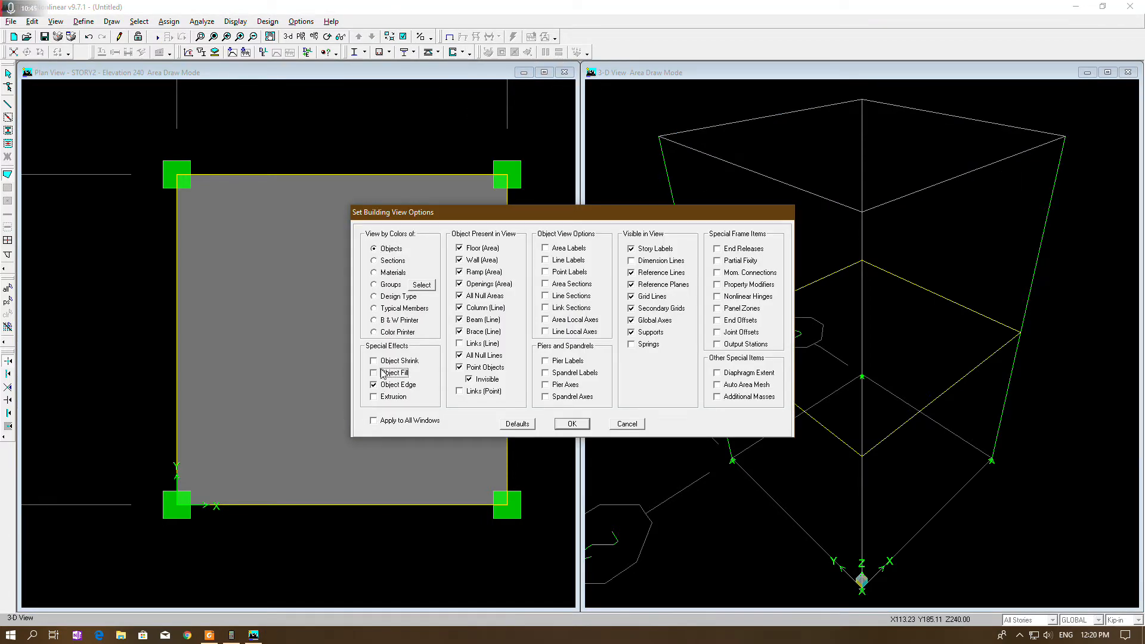
pyautogui.click(375, 421)
pyautogui.click(563, 425)
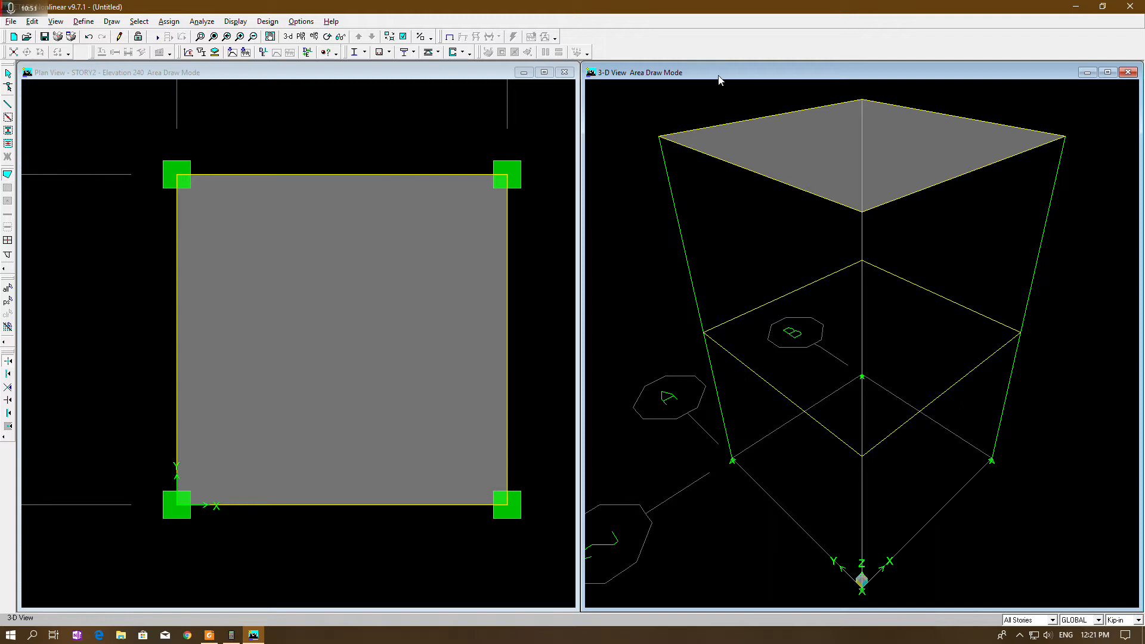
pyautogui.click(8, 73)
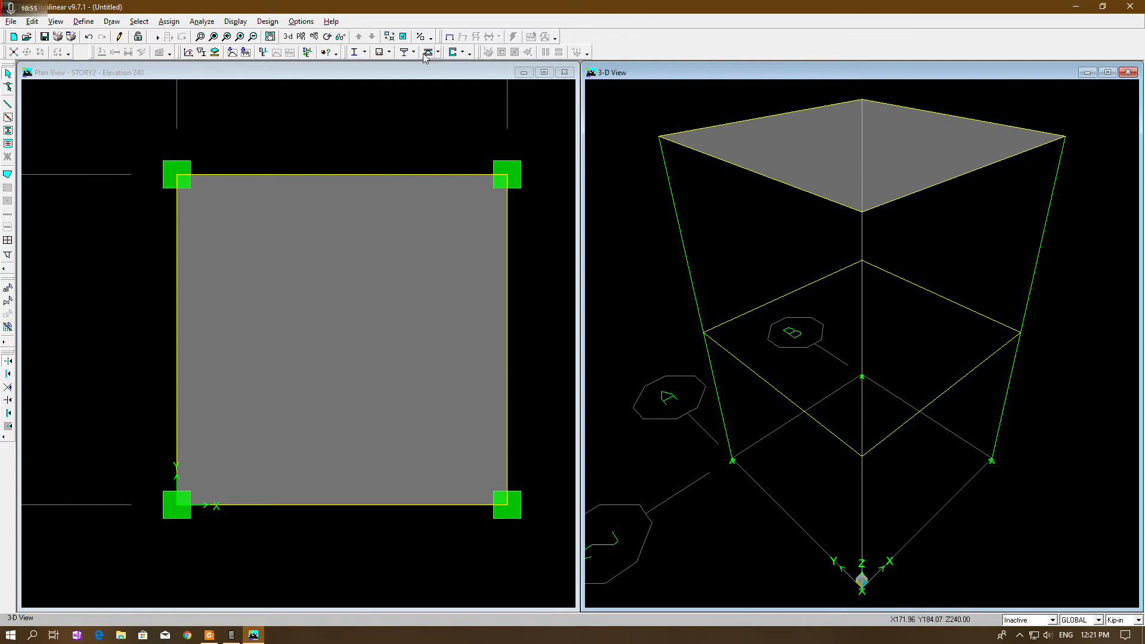
# Move the plan view down to STORY1 and draw an S4 slab area through the four column corners.
pyautogui.click(444, 72)
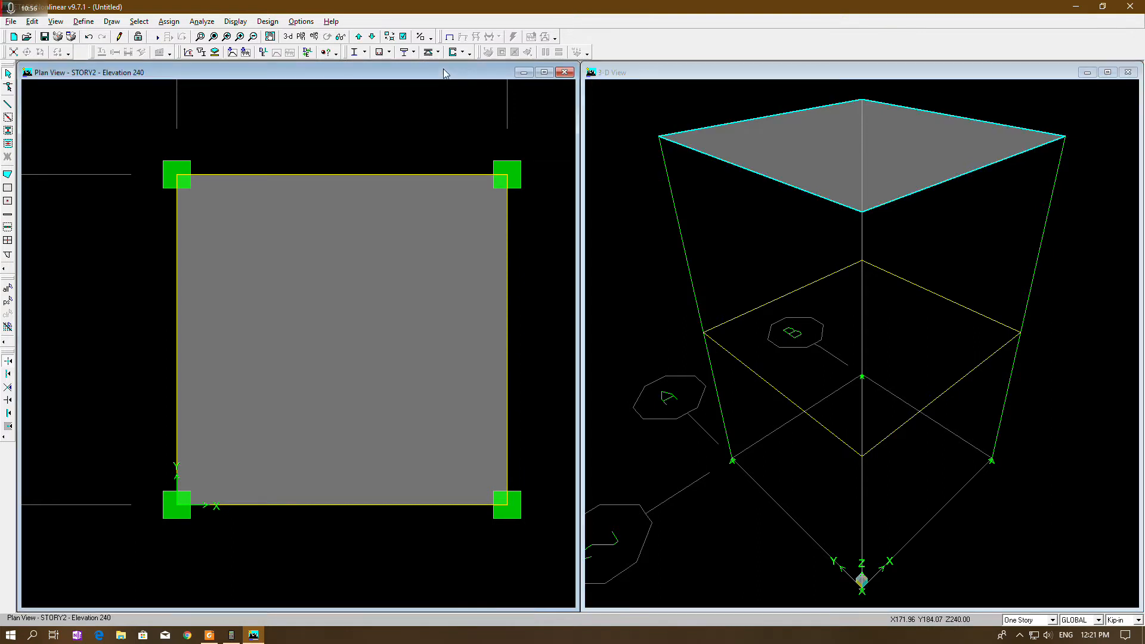
pyautogui.click(372, 37)
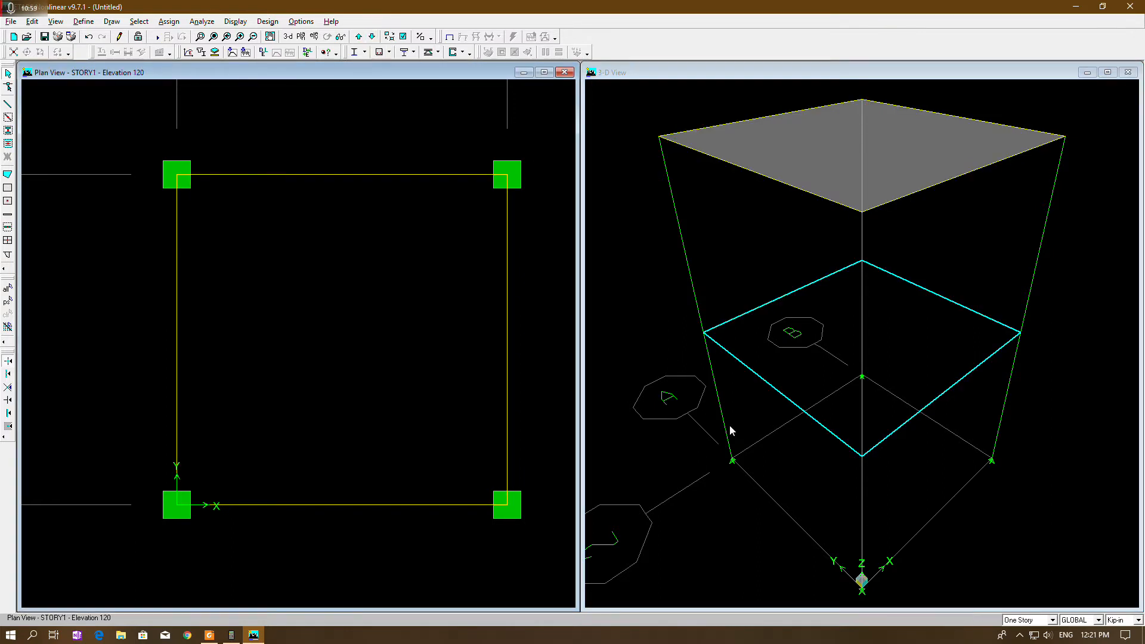
pyautogui.click(8, 175)
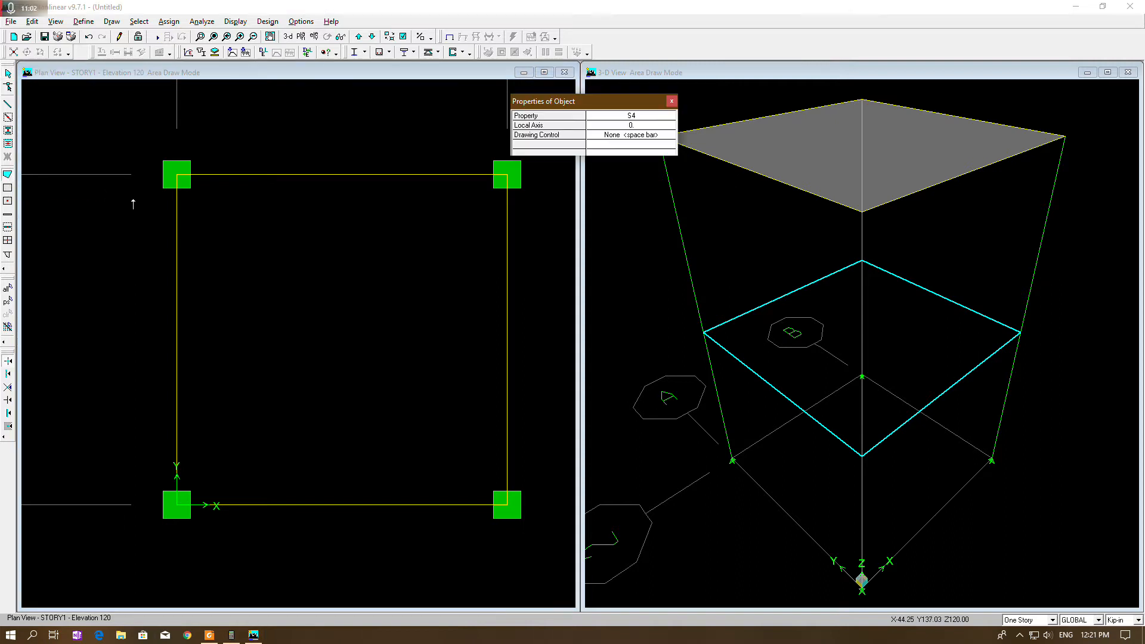
pyautogui.click(177, 177)
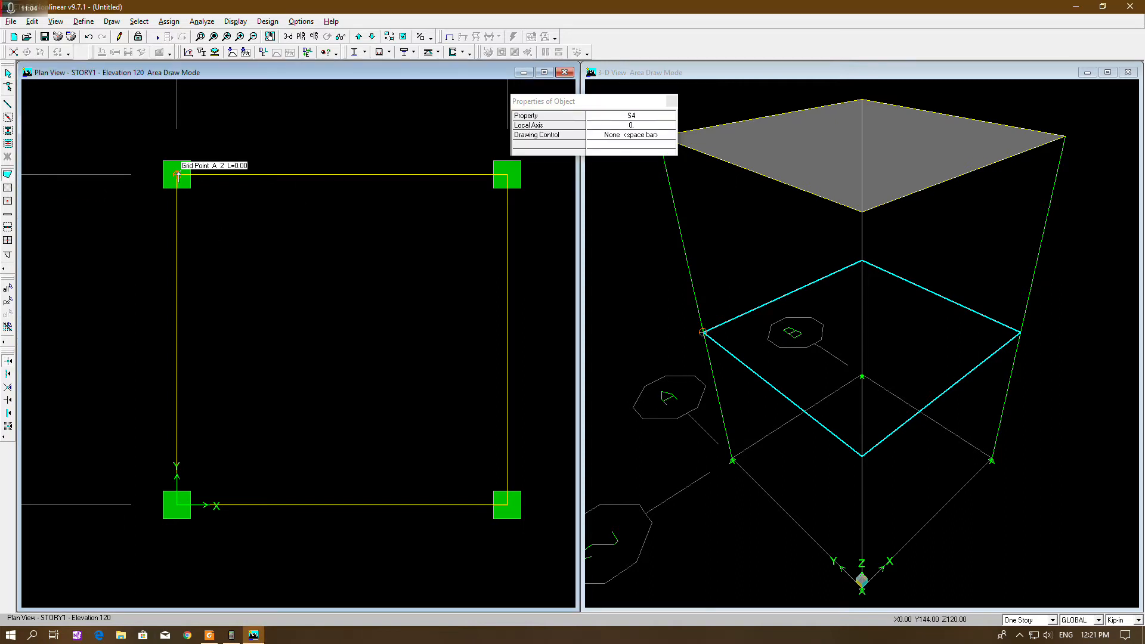
pyautogui.click(177, 505)
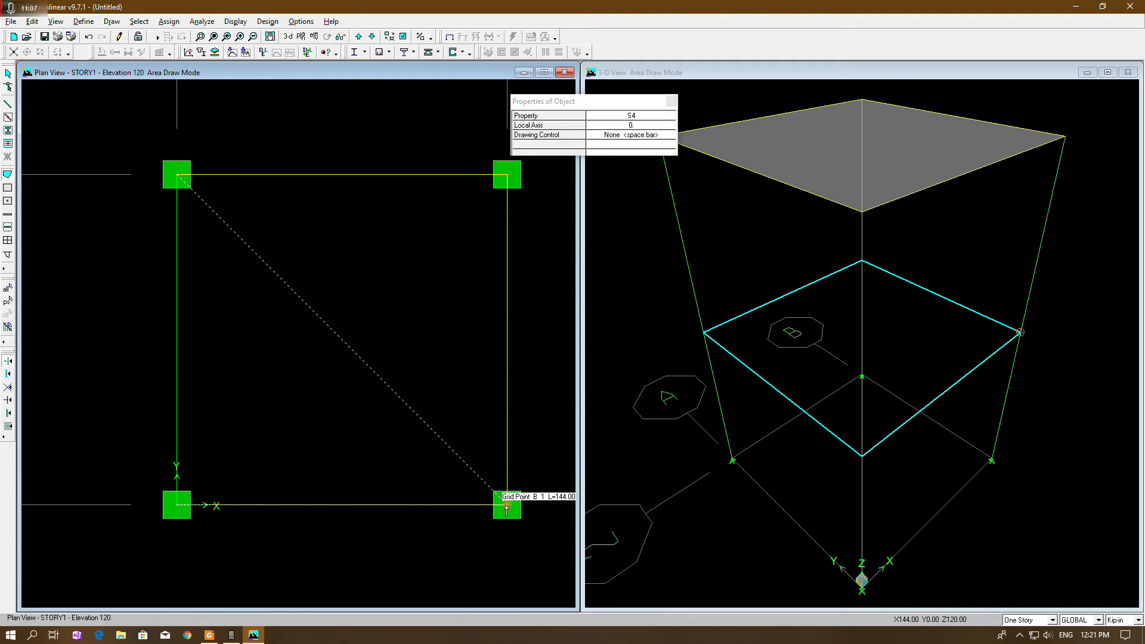
pyautogui.click(507, 506)
pyautogui.click(508, 174)
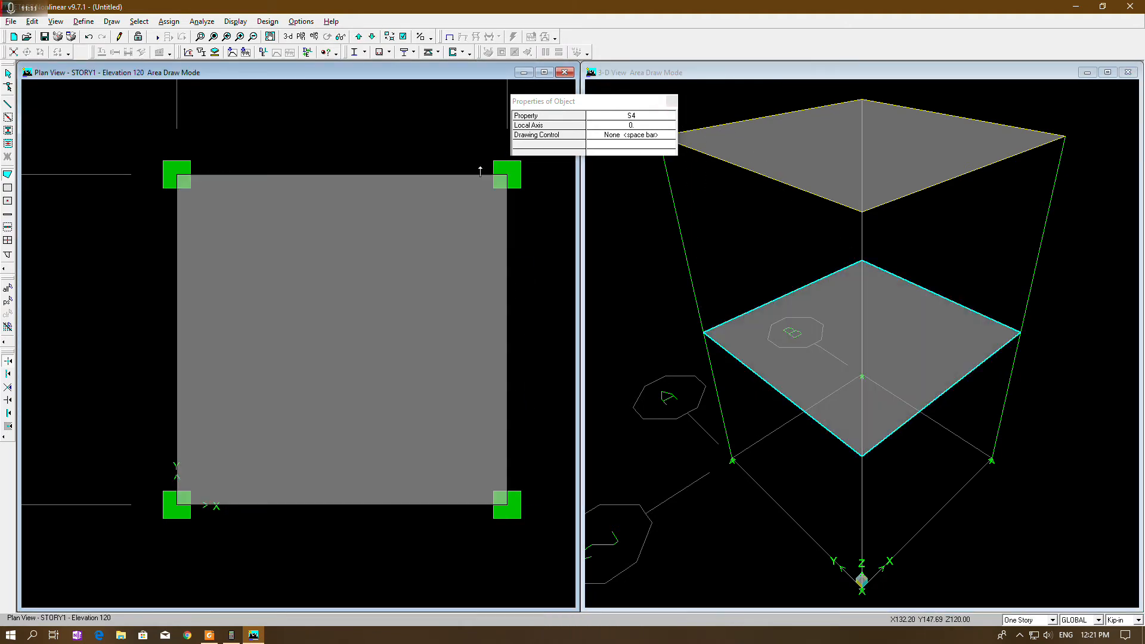
# Finish area drawing on STORY1, return to object selection mode and make the 3-D view active.
pyautogui.press('Return')
pyautogui.click(671, 100)
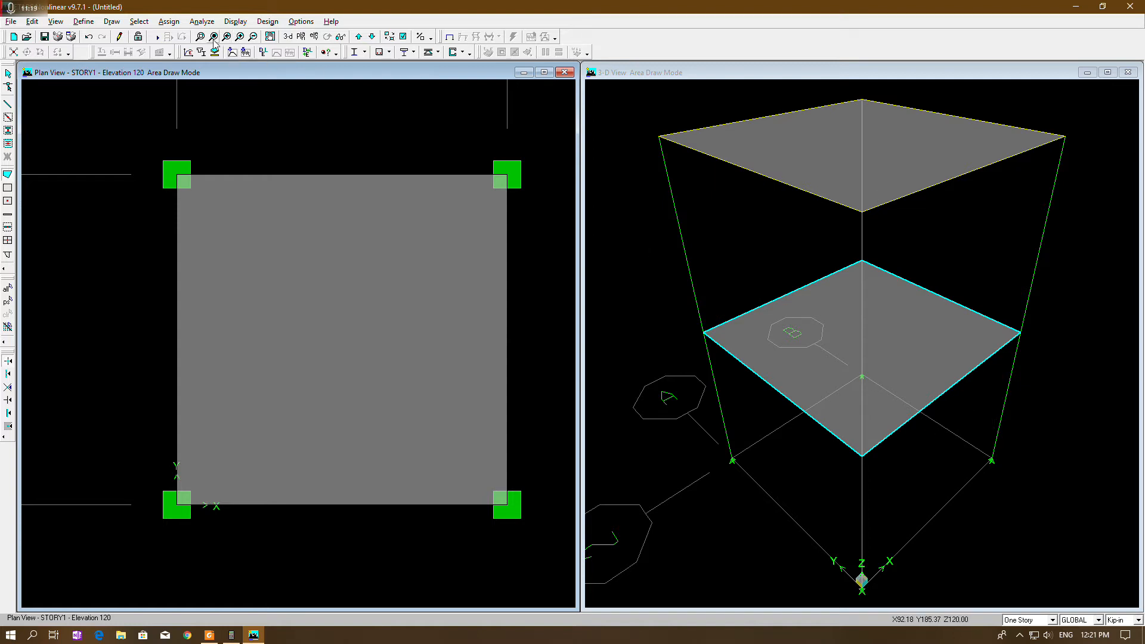
pyautogui.click(7, 73)
pyautogui.click(667, 66)
# Create an OpenGL view of the two-story frame, rotate it to inspect the model, and close it.
pyautogui.click(85, 20)
pyautogui.moveTo(105, 22)
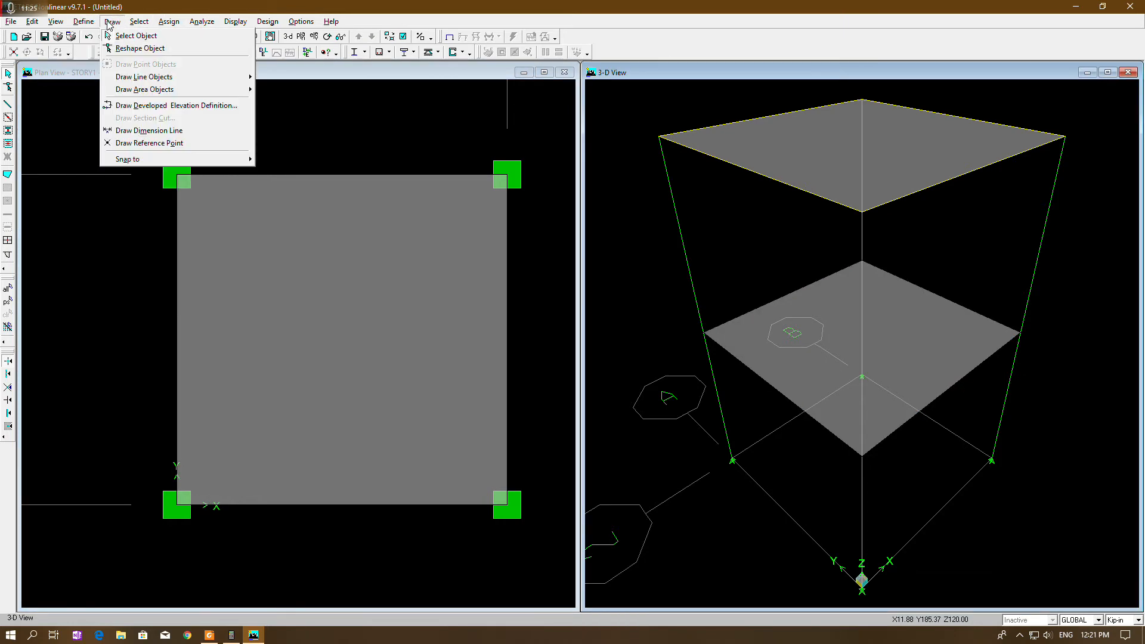
pyautogui.moveTo(56, 21)
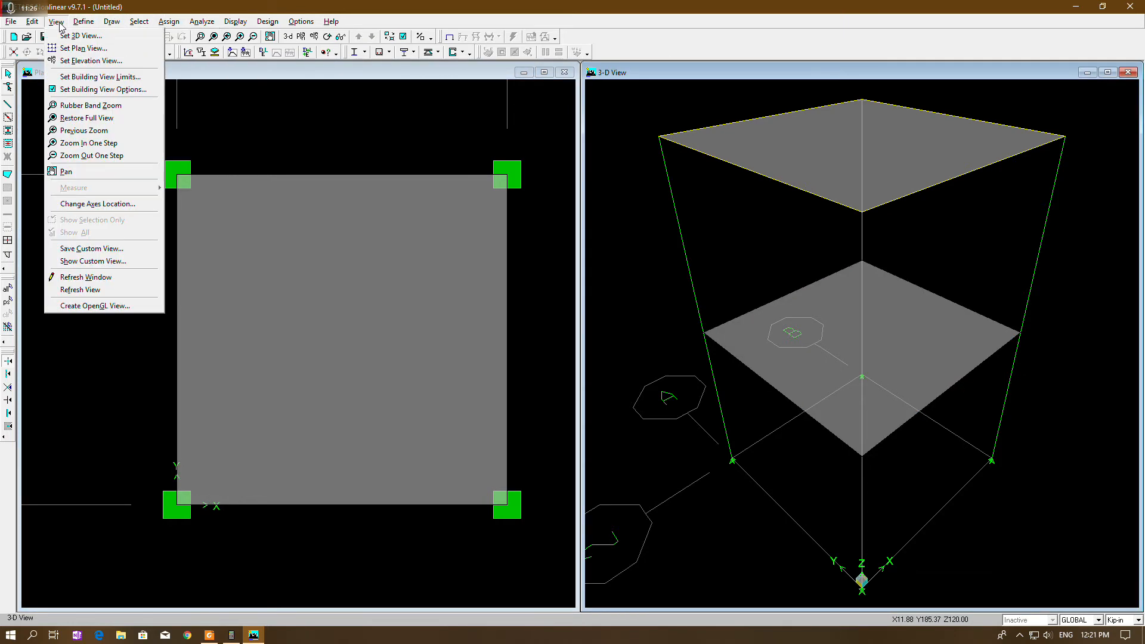
pyautogui.click(67, 308)
pyautogui.moveTo(516, 363); pyautogui.dragTo(844, 481)
pyautogui.click(1020, 72)
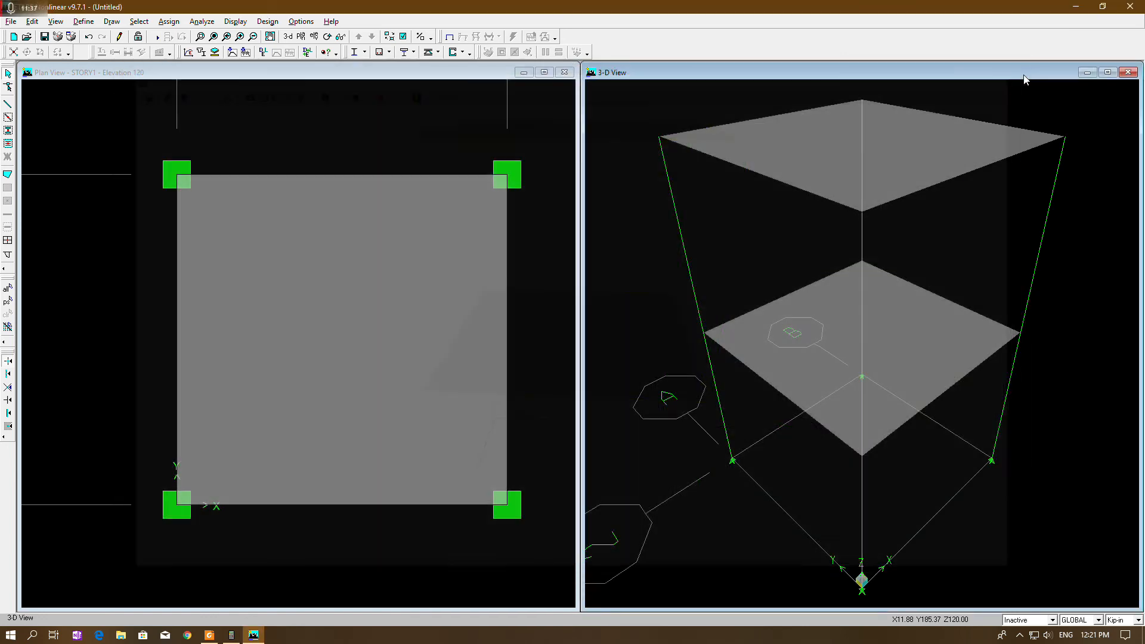
# Turn on Object Shrink and Extrusion for the 3-D view only.
pyautogui.click(405, 35)
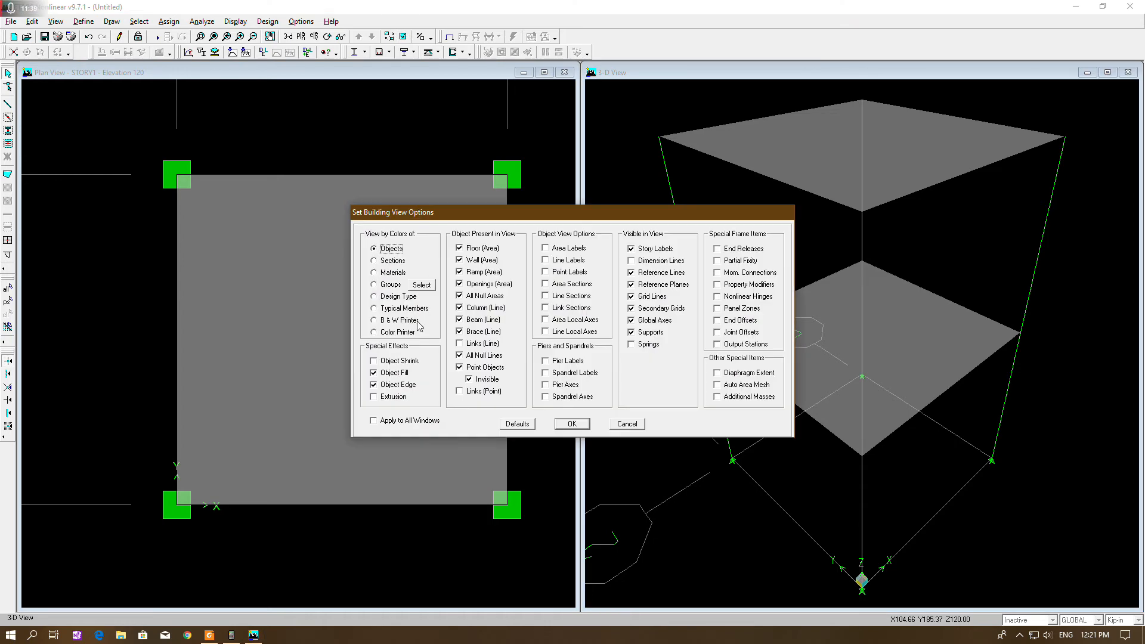
pyautogui.click(374, 361)
pyautogui.click(373, 397)
pyautogui.click(576, 423)
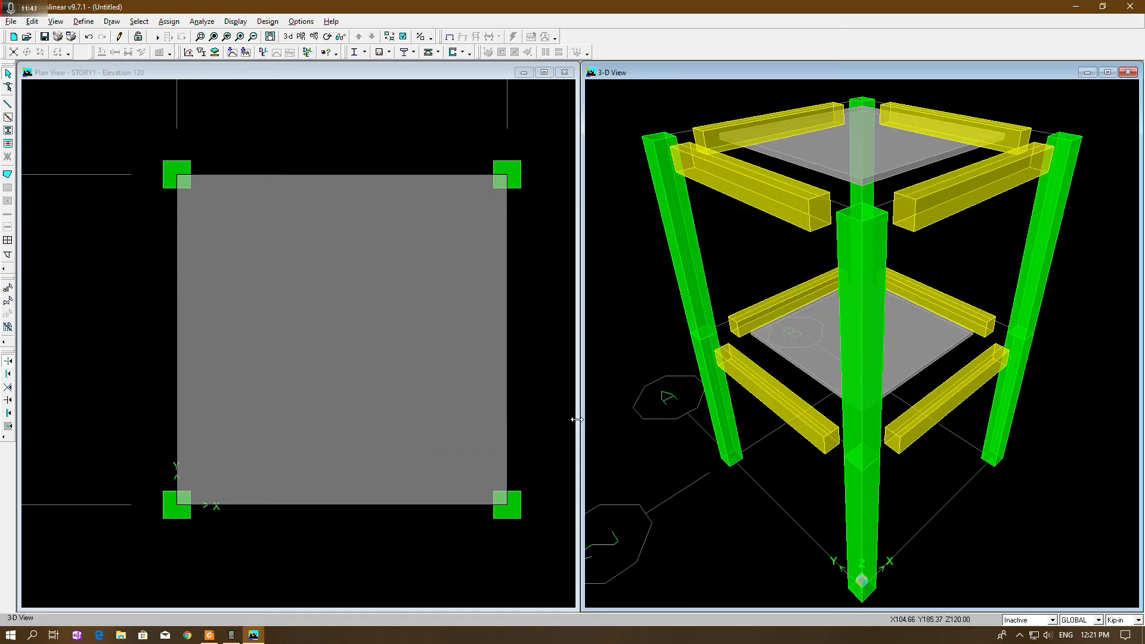
# Turn off Extrusion and Object Shrink in the 3-D view, keeping Object Fill and Object Edge on.
pyautogui.click(403, 37)
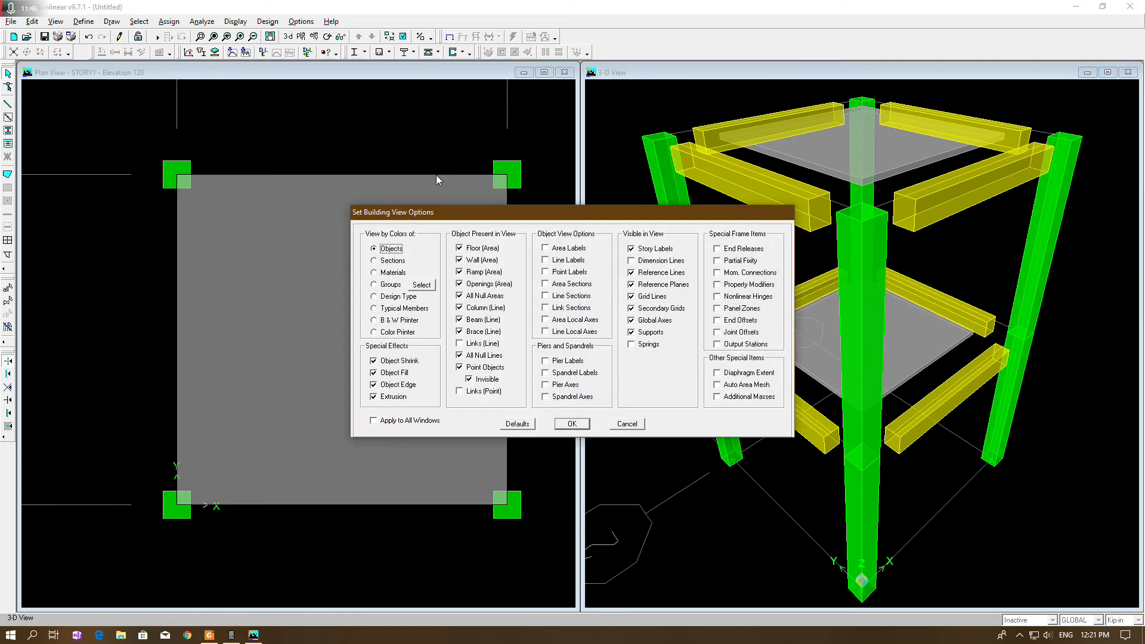
pyautogui.click(373, 397)
pyautogui.click(389, 361)
pyautogui.click(570, 425)
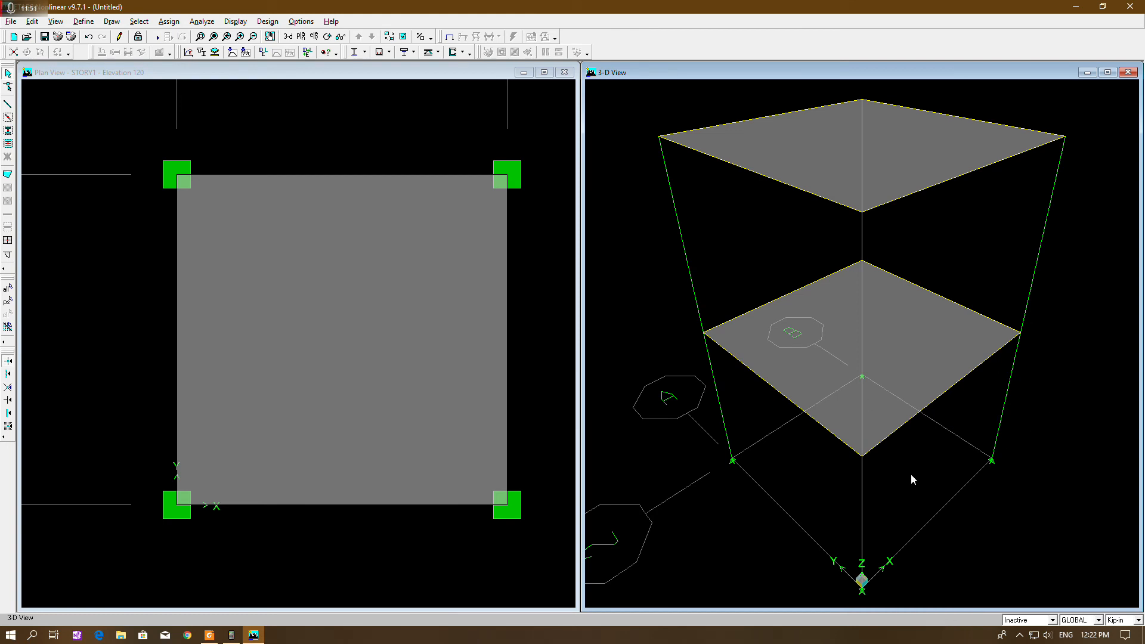
# Rotate the 3-D view to examine the frame's columns, beams and slabs from several sides.
pyautogui.moveTo(712, 203); pyautogui.dragTo(664, 224)
pyautogui.click(329, 39)
pyautogui.moveTo(895, 330); pyautogui.dragTo(1046, 330)
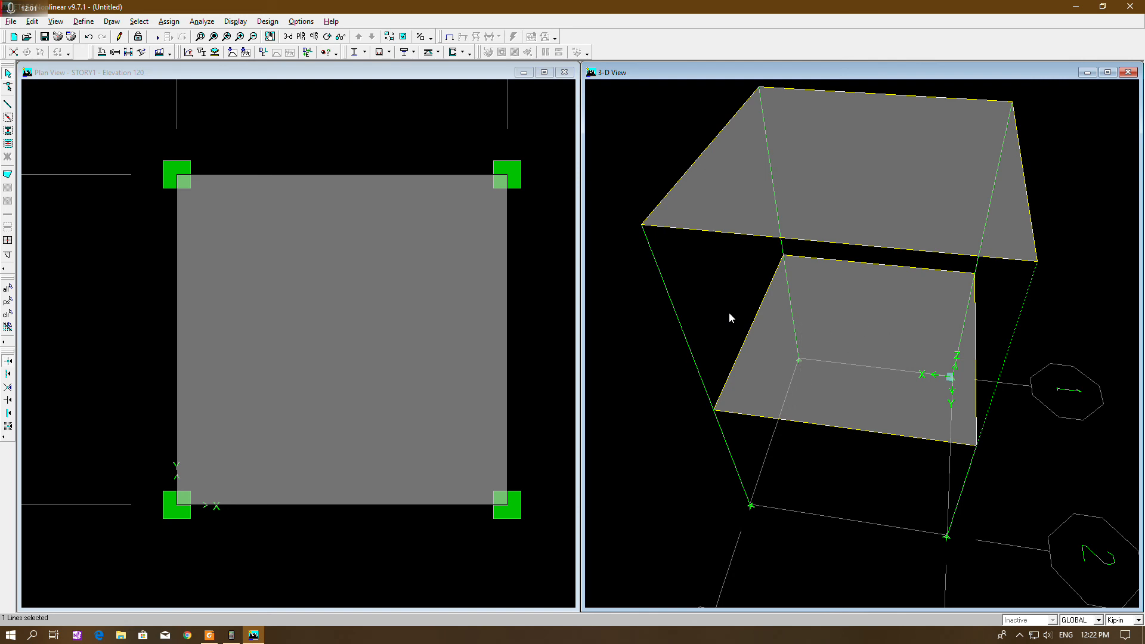
pyautogui.click(314, 37)
pyautogui.click(654, 374)
pyautogui.moveTo(823, 251); pyautogui.dragTo(1014, 140)
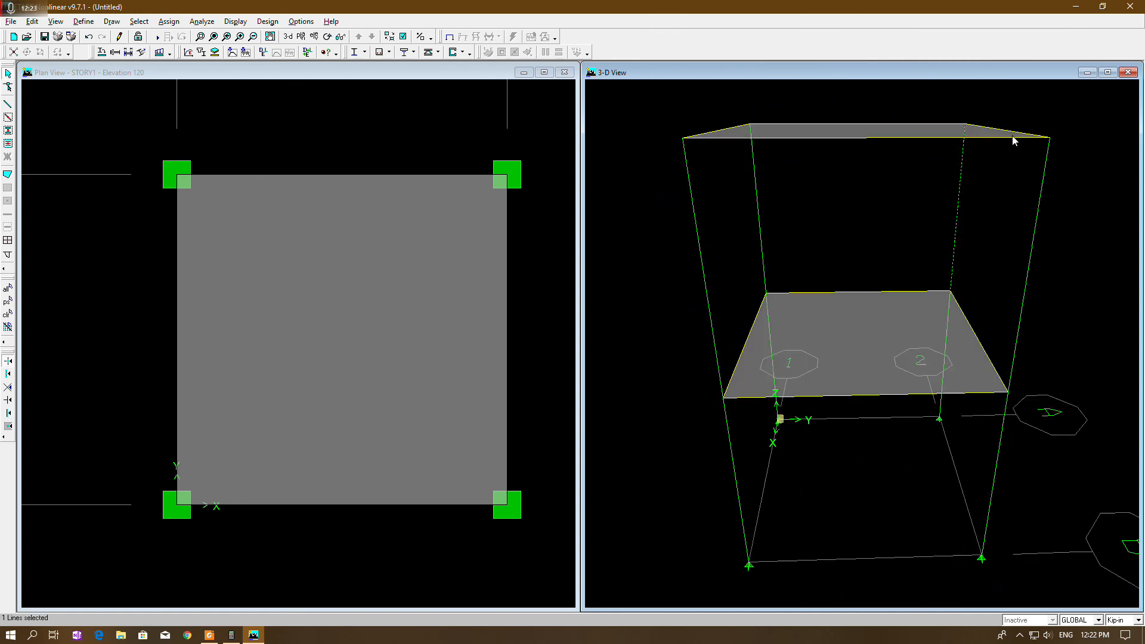